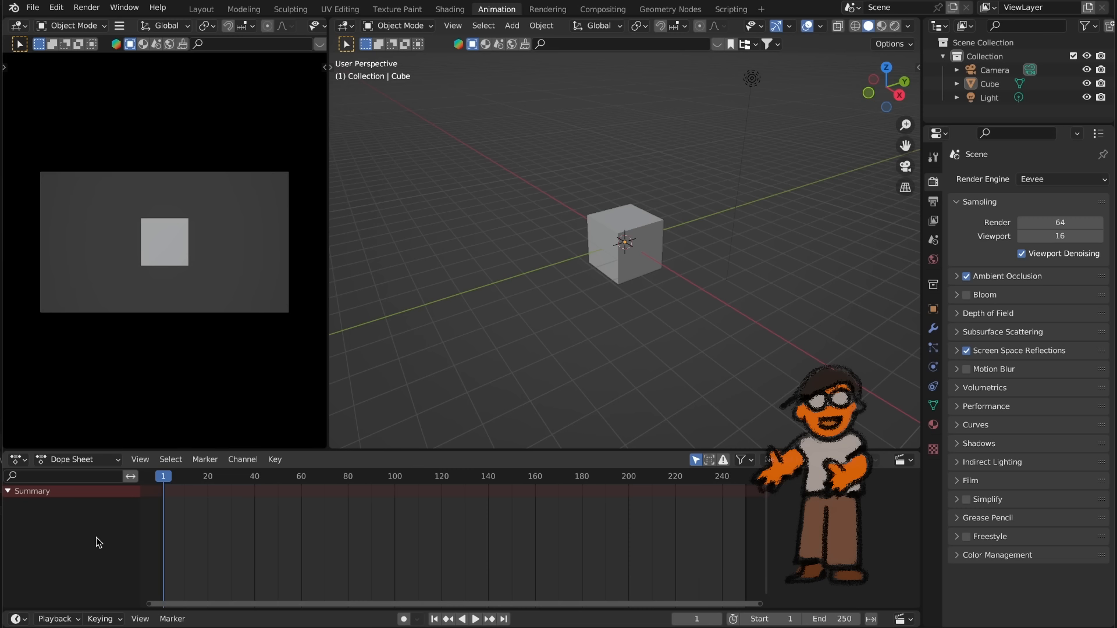
{"action": "key", "text": "space"}
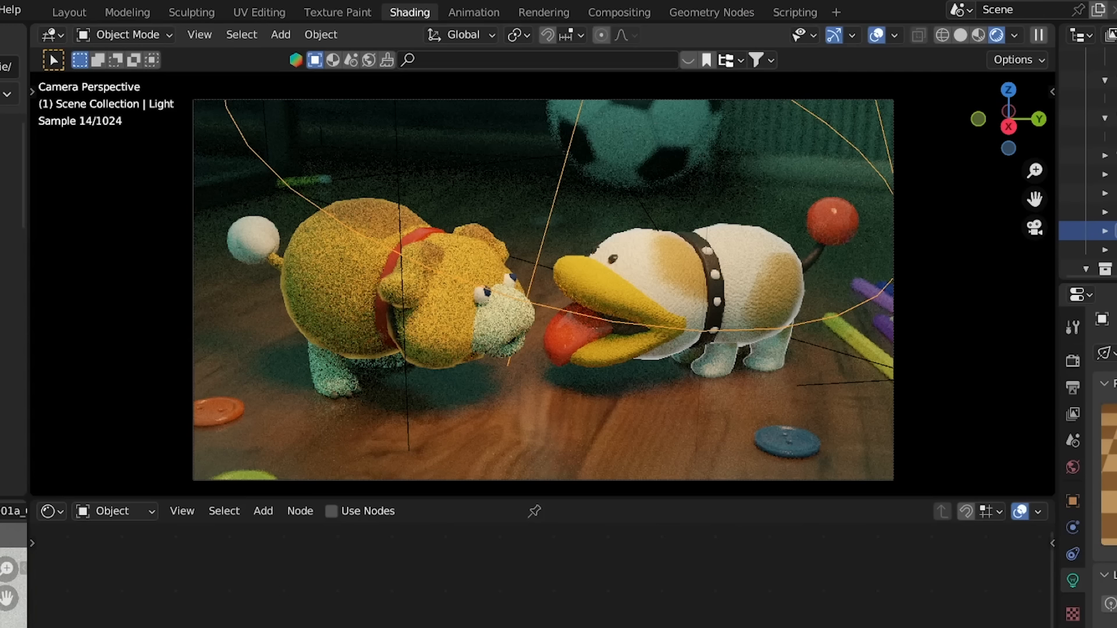
Rotate the selected light about the global X axis in the dog scene
{"action": "key", "text": "r"}
{"action": "key", "text": "x"}
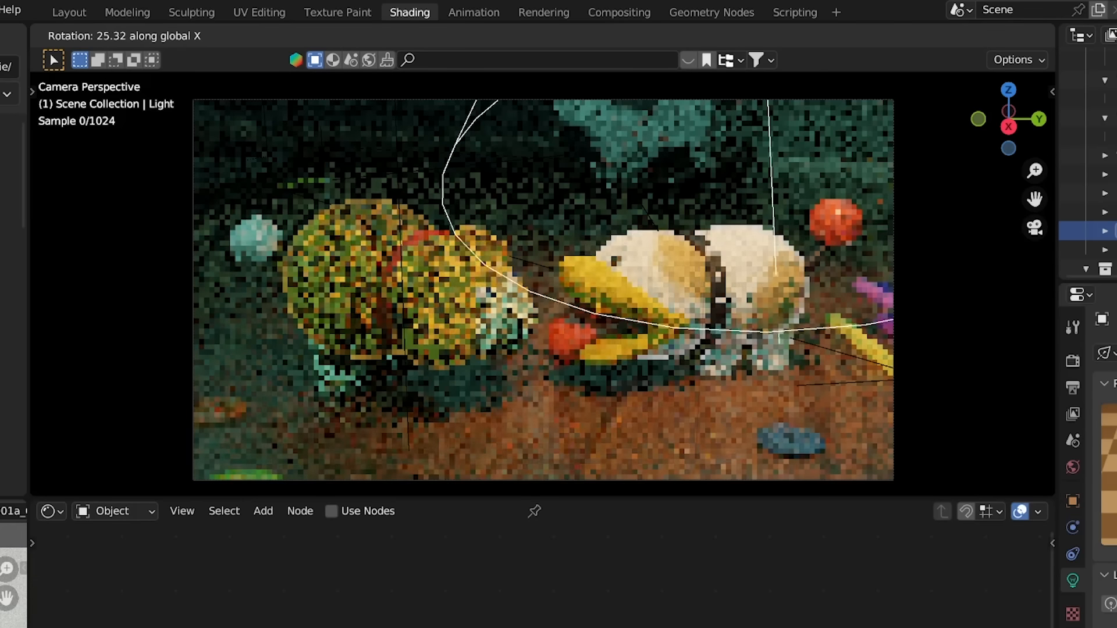
{"action": "left_click", "coordinate": [605, 304]}
Rotate the white dog about the global Z axis so that it faces the camera
{"action": "left_click", "coordinate": [763, 317]}
{"action": "key", "text": "r"}
{"action": "key", "text": "z"}
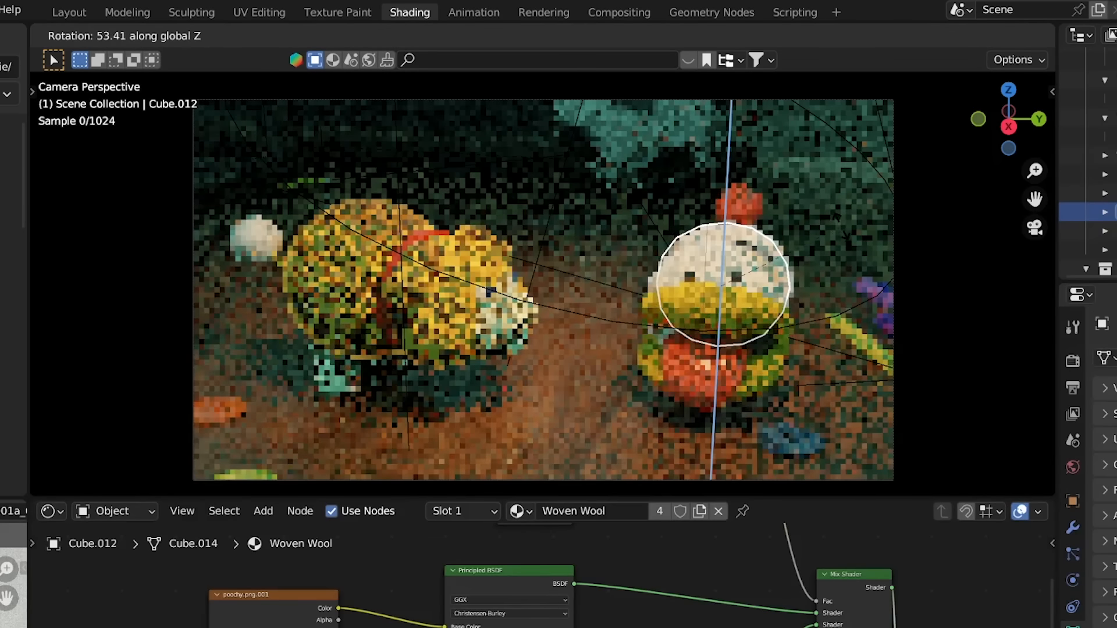
{"action": "left_click", "coordinate": [844, 249]}
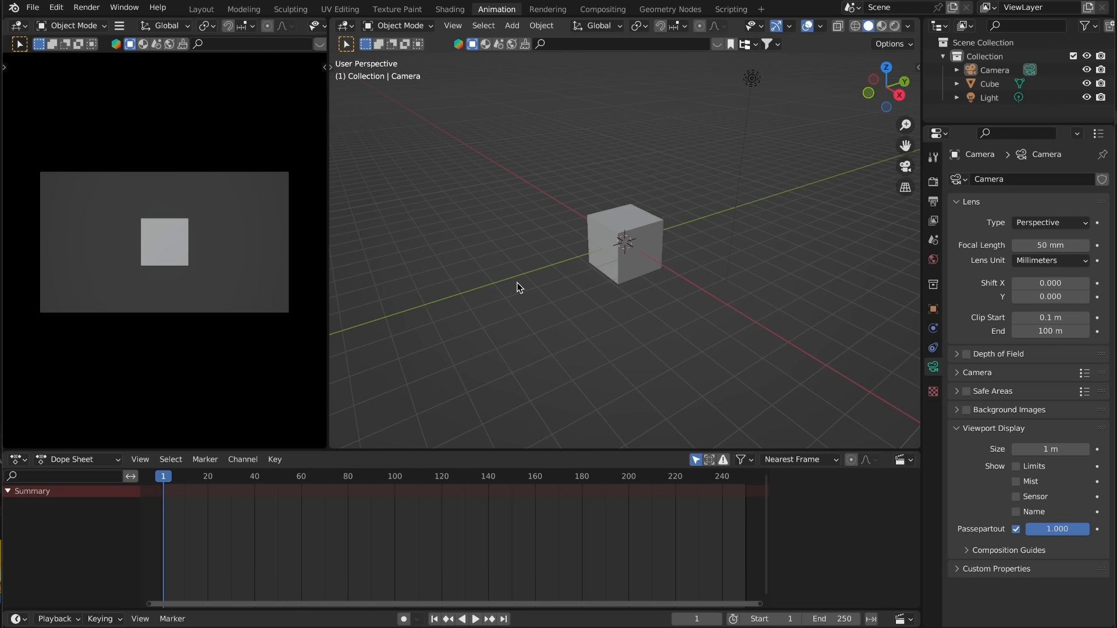
Check the mouse settings, including Emulate 3 Button Mouse, in the Input preferences and close the preferences window
{"action": "left_click", "coordinate": [32, 7]}
{"action": "mouse_move", "coordinate": [60, 8]}
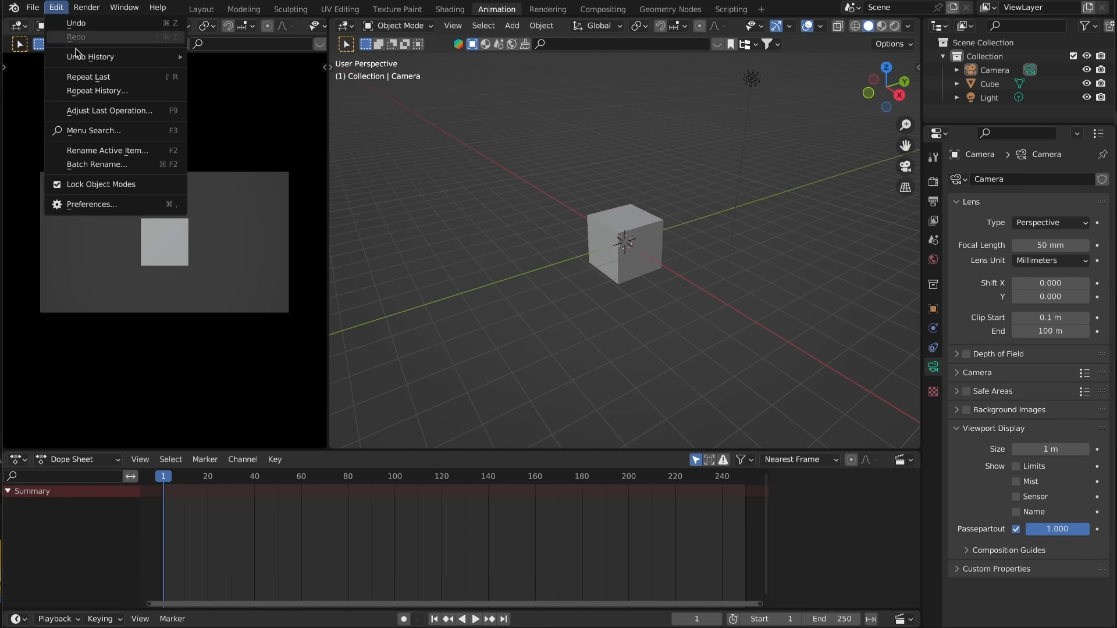
{"action": "left_click", "coordinate": [93, 207]}
{"action": "left_click_drag", "start_coordinate": [164, 12], "coordinate": [673, 142]}
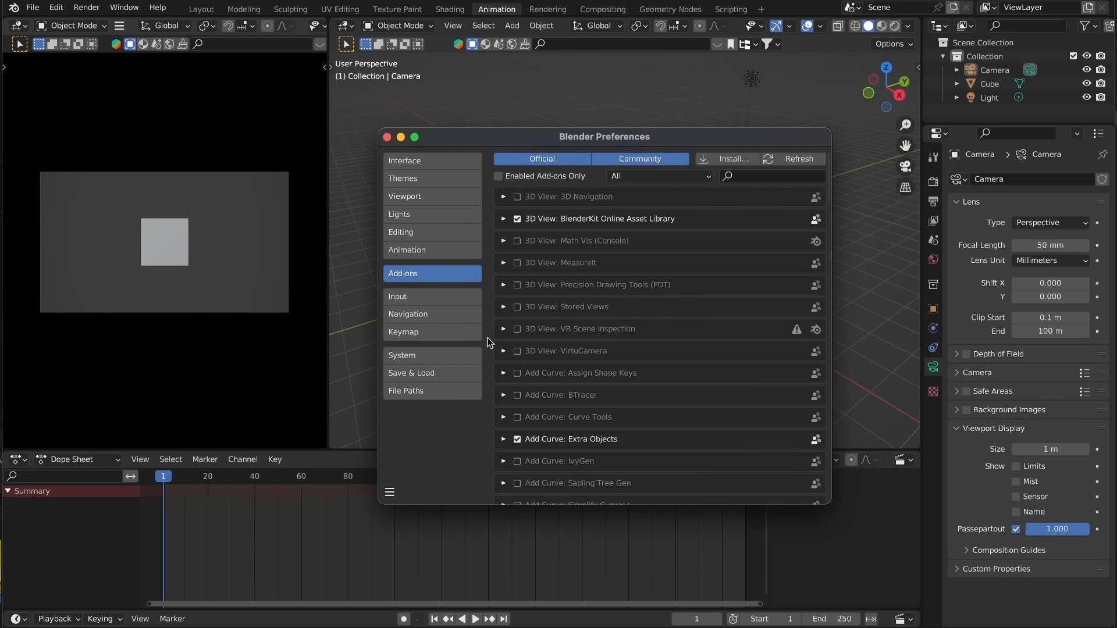
{"action": "left_click", "coordinate": [441, 296]}
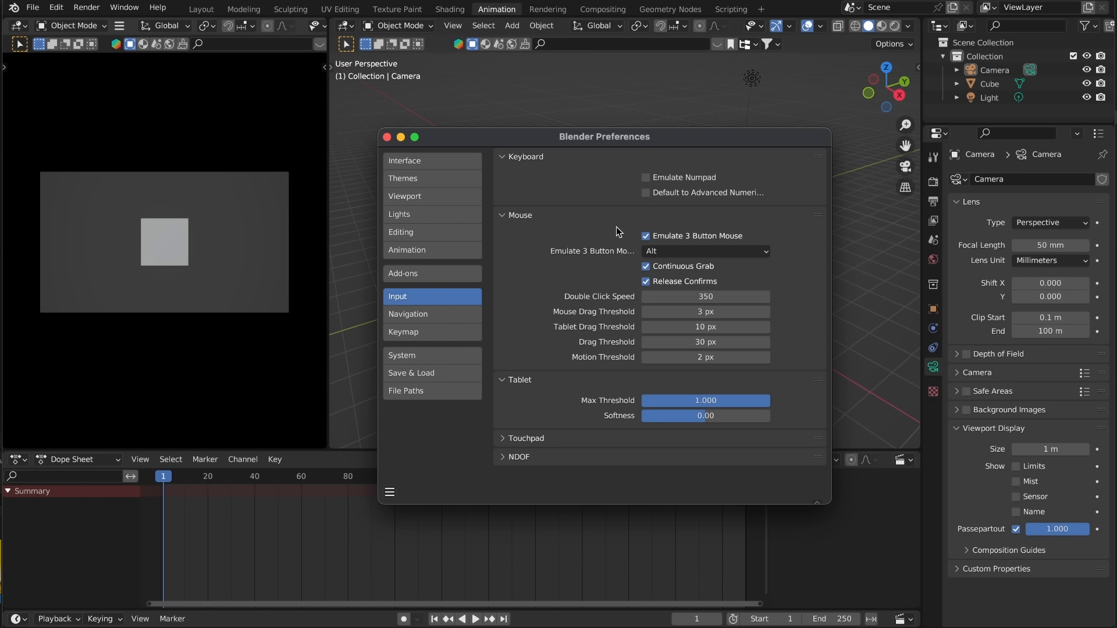
{"action": "key", "text": "super+w"}
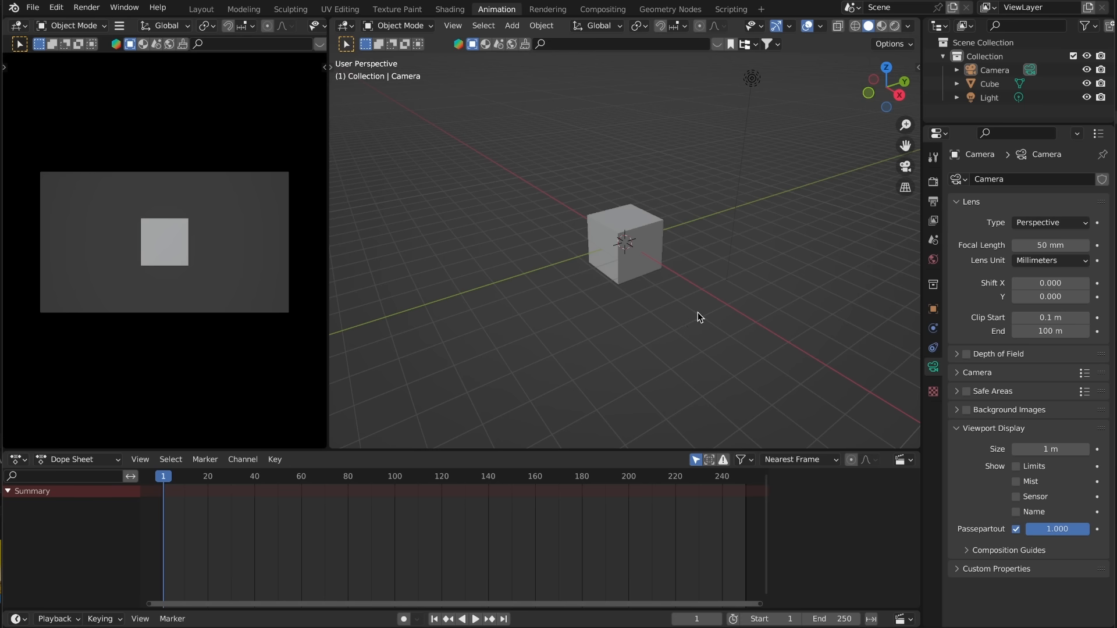
Orbit, zoom and pan the 3D view around the default cube
{"action": "key", "text": "alt"}
{"action": "left_click_drag", "start_coordinate": [700, 314], "coordinate": [769, 247], "text": "alt"}
{"action": "key", "text": "ctrl"}
{"action": "key", "text": "shift"}
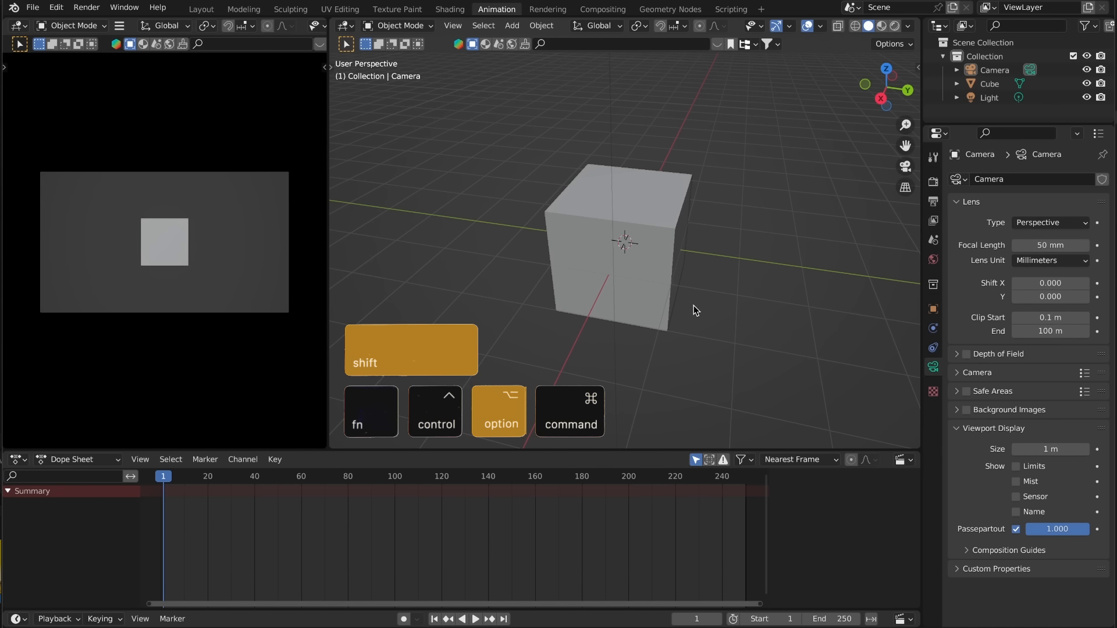
{"action": "left_click_drag", "start_coordinate": [680, 312], "coordinate": [724, 295], "text": "alt+shift"}
{"action": "key", "text": "shift+a"}
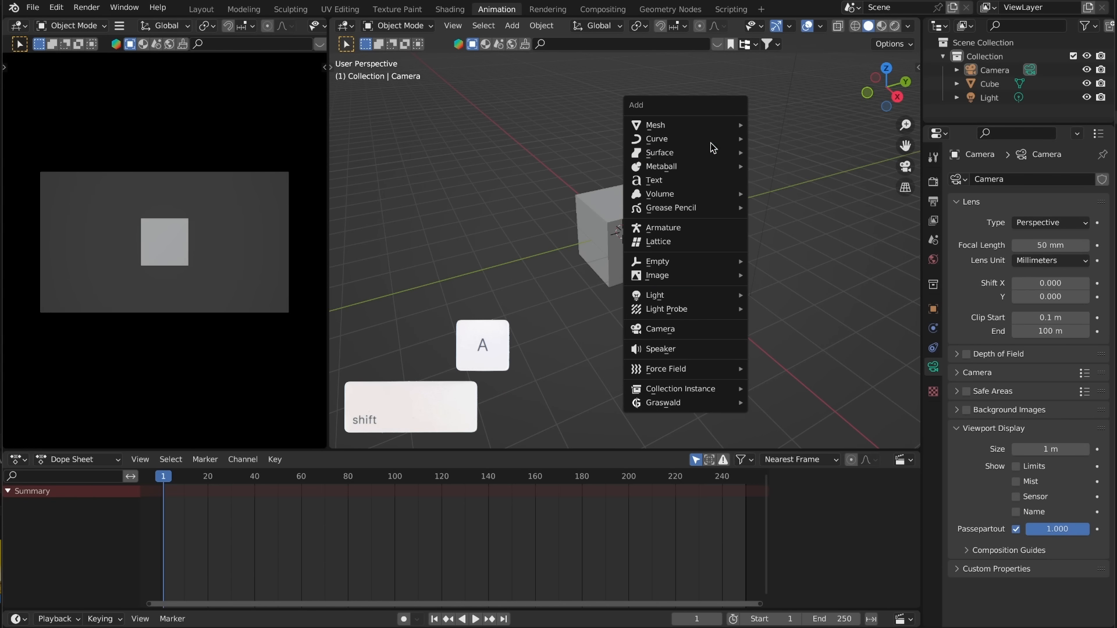
{"action": "mouse_move", "coordinate": [713, 125]}
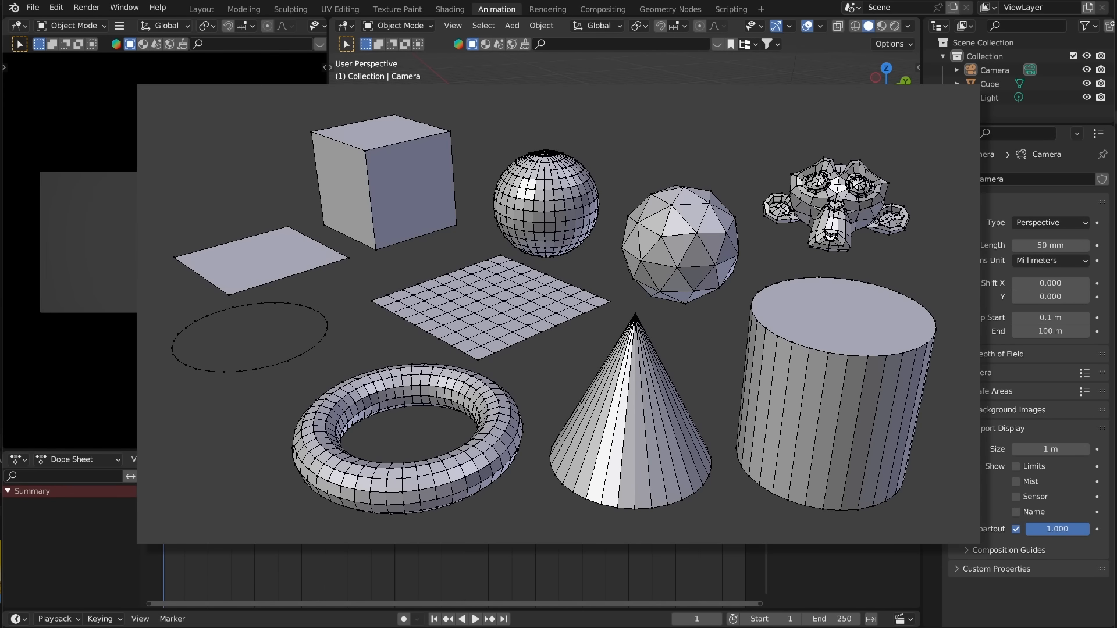
Select the cube and switch it to Edit Mode with none of its geometry selected
{"action": "key", "text": "Tab"}
{"action": "left_click", "coordinate": [665, 243]}
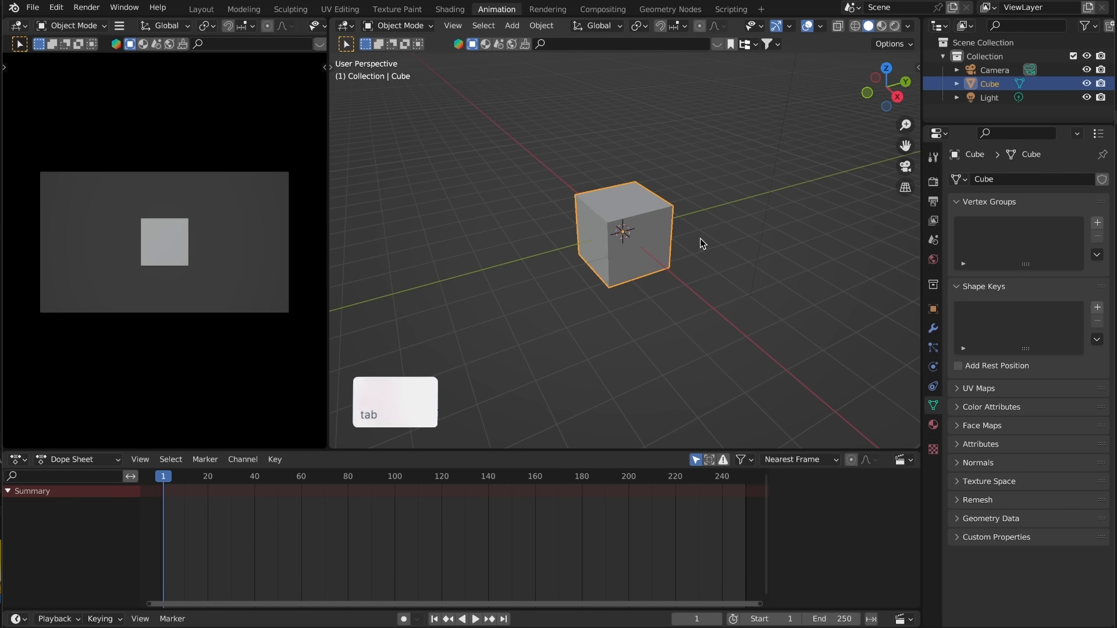
{"action": "key", "text": "Tab"}
{"action": "left_click", "coordinate": [703, 237]}
Add one vertical and one horizontal centred loop cut around the cube and clear the selection
{"action": "key", "text": "super+r"}
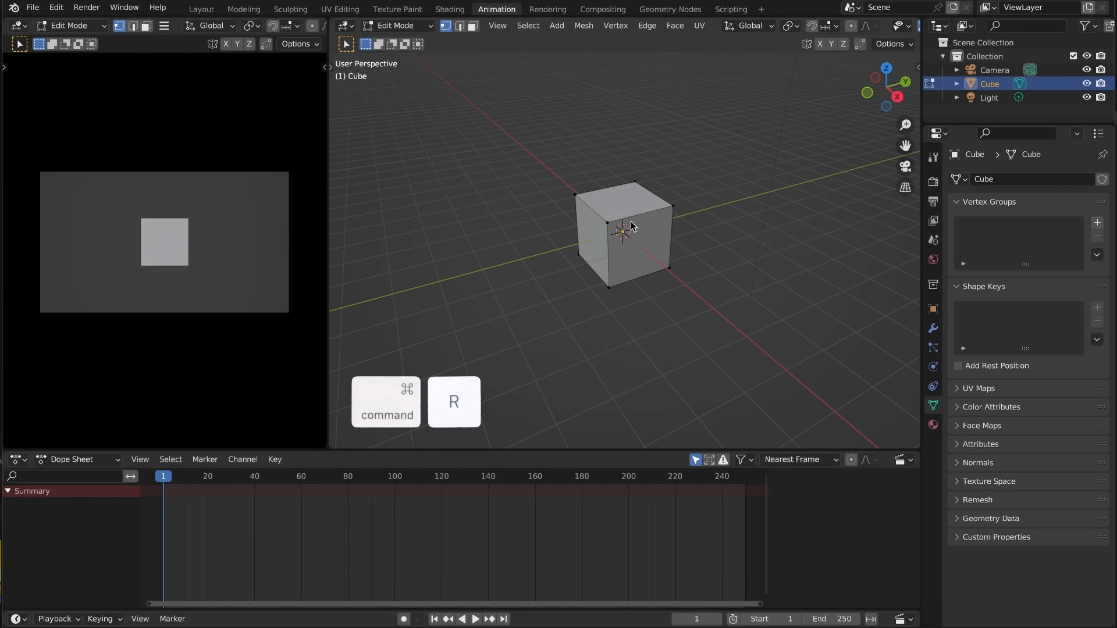
{"action": "left_click", "coordinate": [636, 218]}
{"action": "right_click", "coordinate": [636, 219]}
{"action": "key", "text": "super+r"}
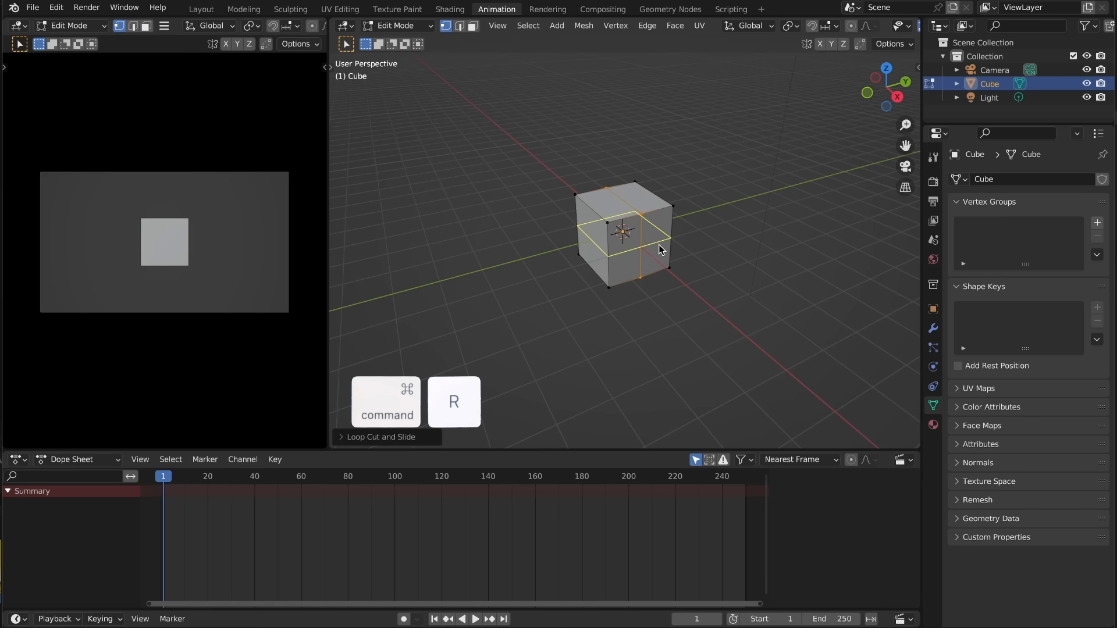
{"action": "left_click", "coordinate": [658, 246]}
{"action": "right_click", "coordinate": [669, 245]}
{"action": "left_click", "coordinate": [715, 231]}
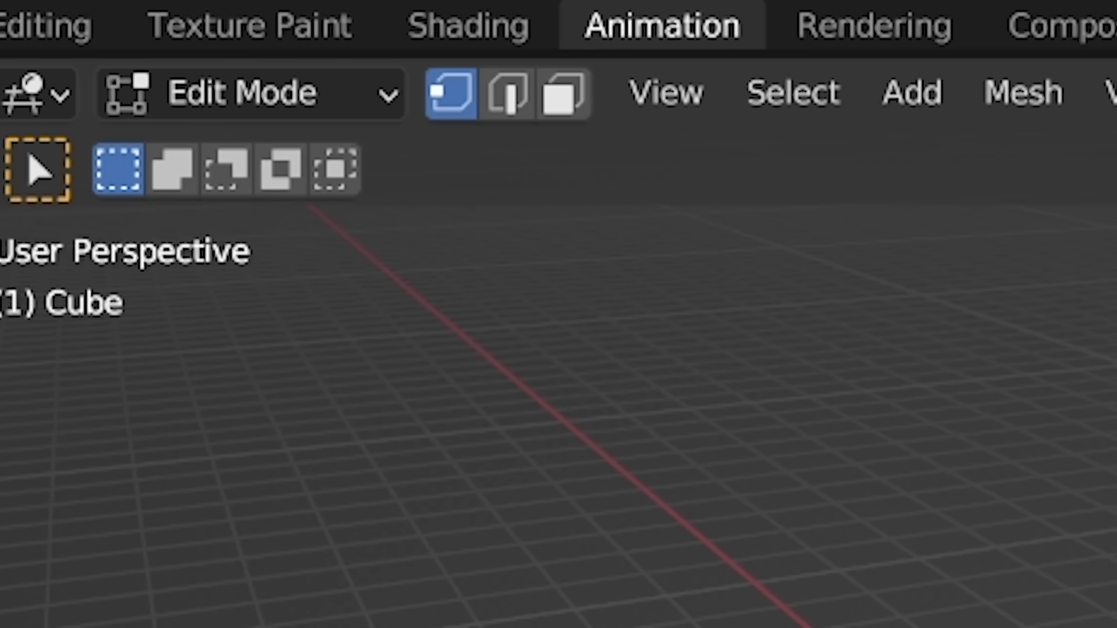
Cycle through the edge, face and vertex selection modes and try moving the middle vertex on the cube's upper front edge
{"action": "key", "text": "2"}
{"action": "key", "text": "3"}
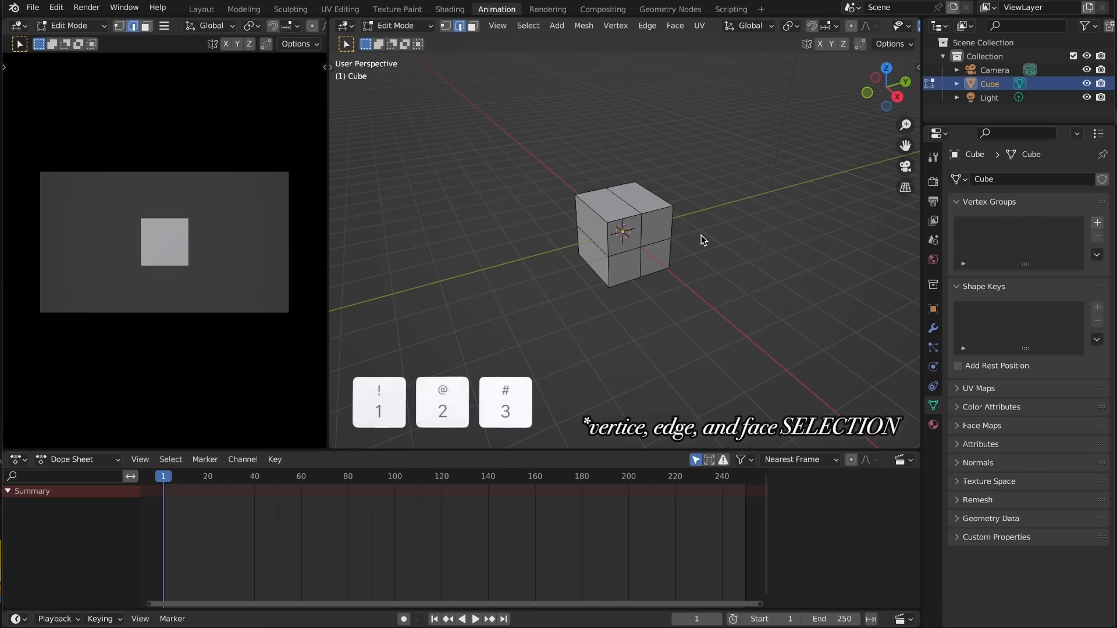
{"action": "key", "text": "1"}
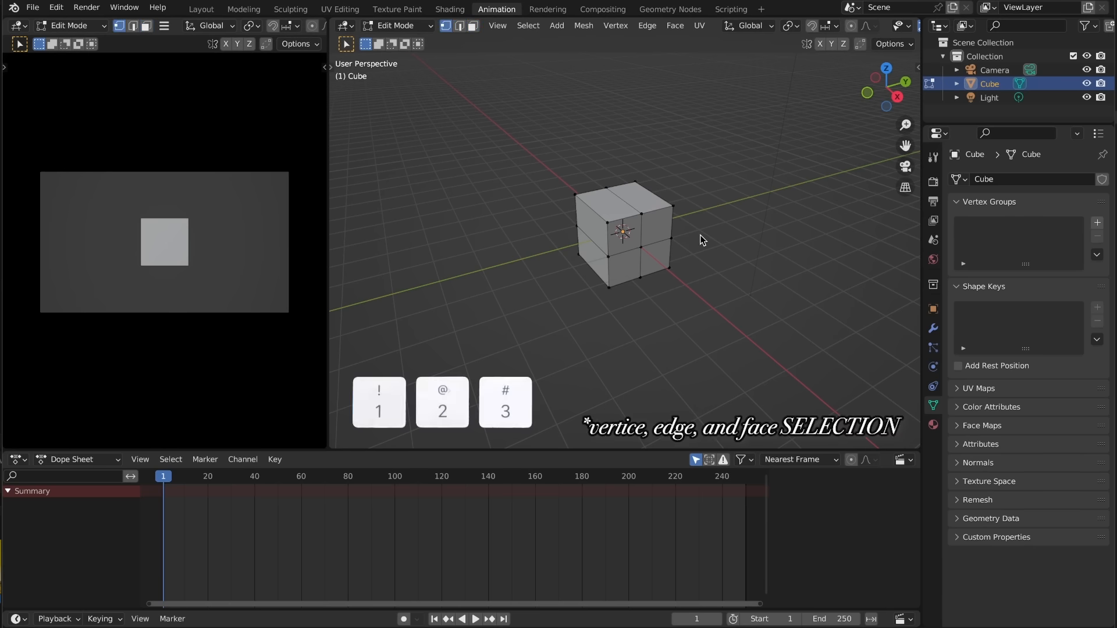
{"action": "left_click", "coordinate": [650, 222]}
{"action": "key", "text": "g"}
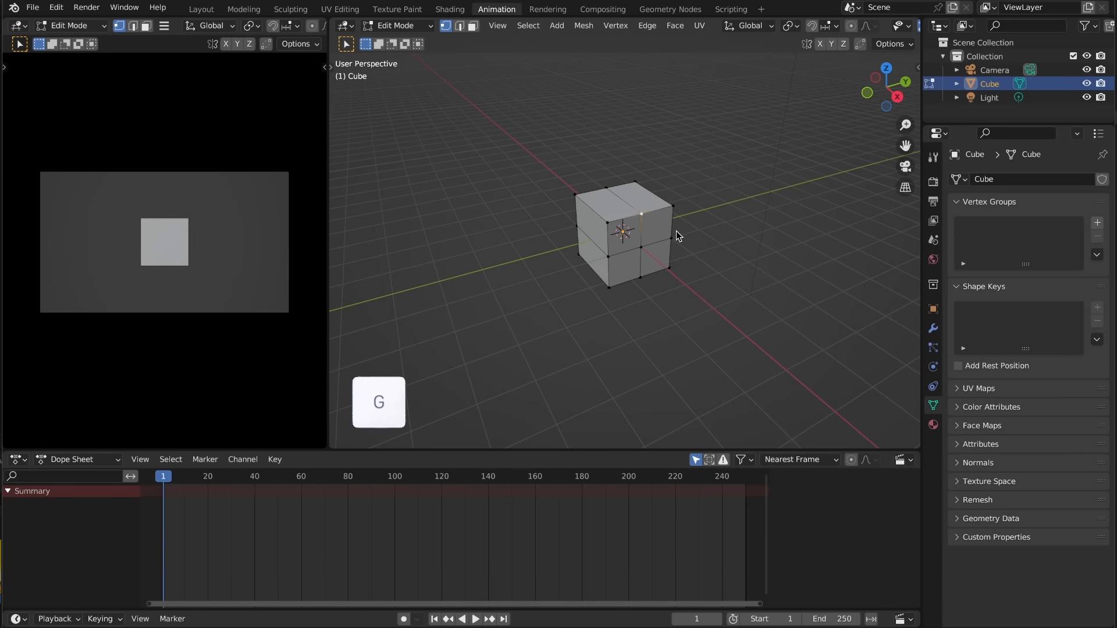
{"action": "right_click", "coordinate": [672, 228]}
Try rotating and scaling one upper quarter face of the cube in face selection mode, and clear the selection
{"action": "key", "text": "3"}
{"action": "left_click", "coordinate": [634, 231]}
{"action": "key", "text": "r"}
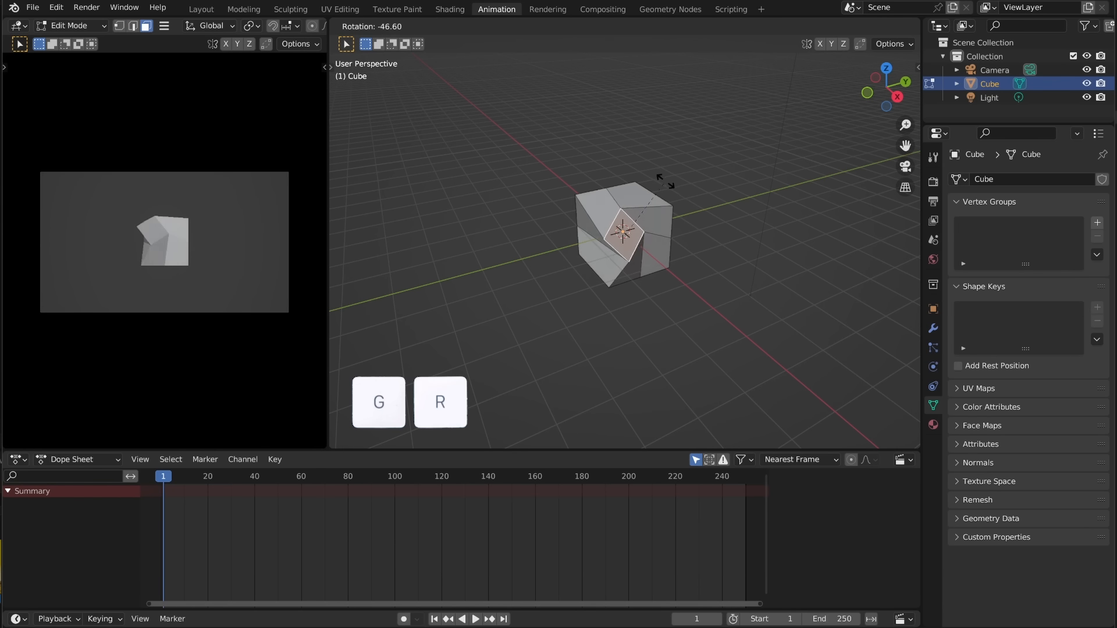
{"action": "right_click", "coordinate": [710, 244]}
{"action": "key", "text": "s"}
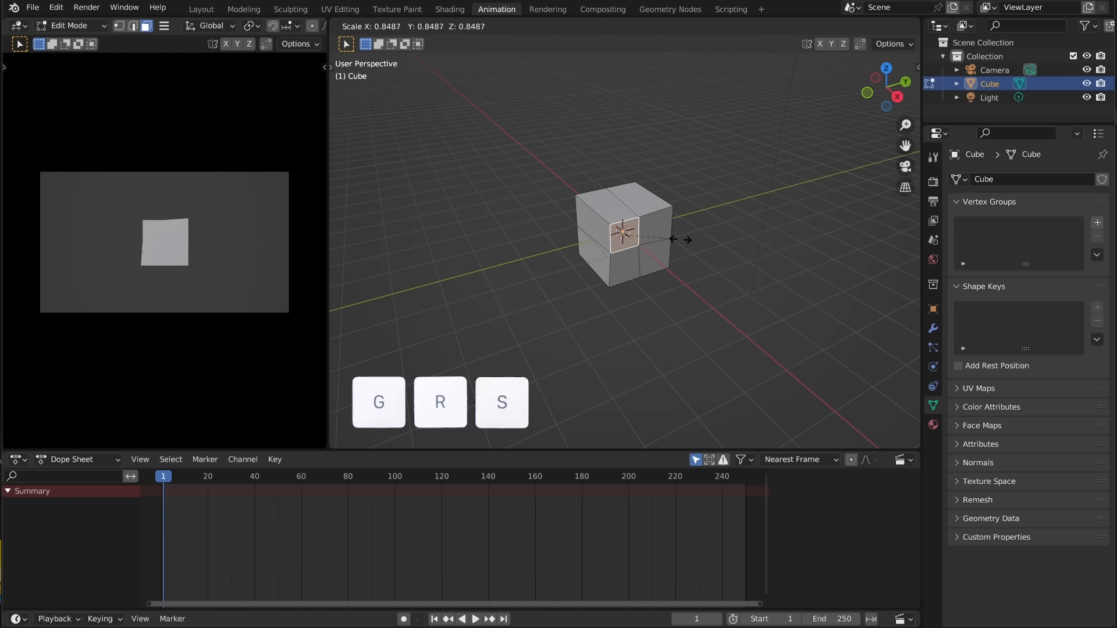
{"action": "right_click", "coordinate": [711, 245]}
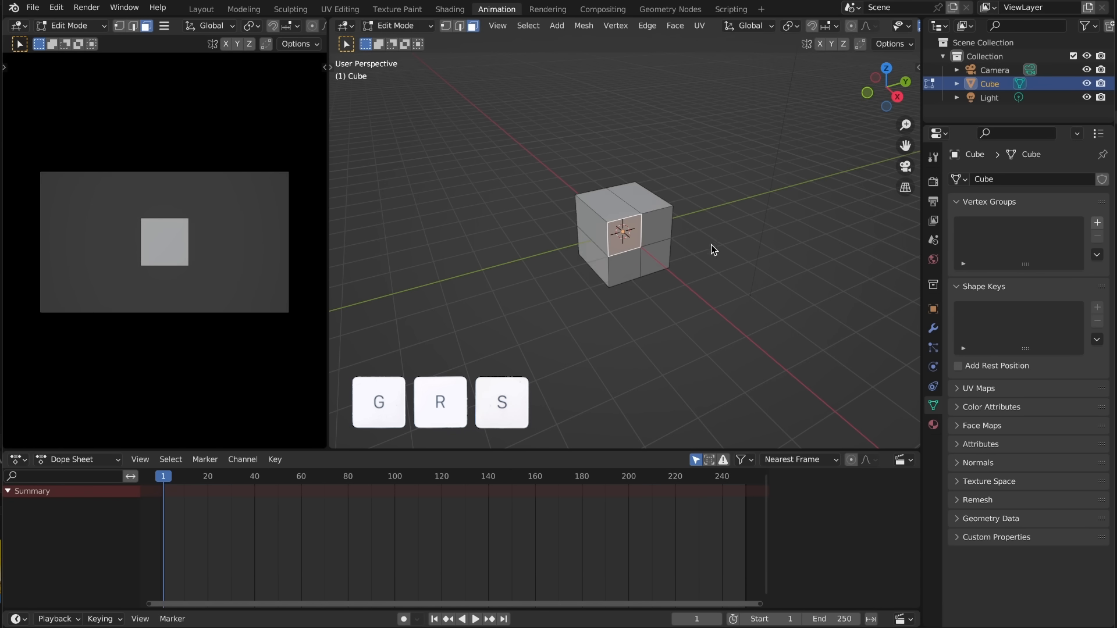
{"action": "left_click", "coordinate": [713, 241]}
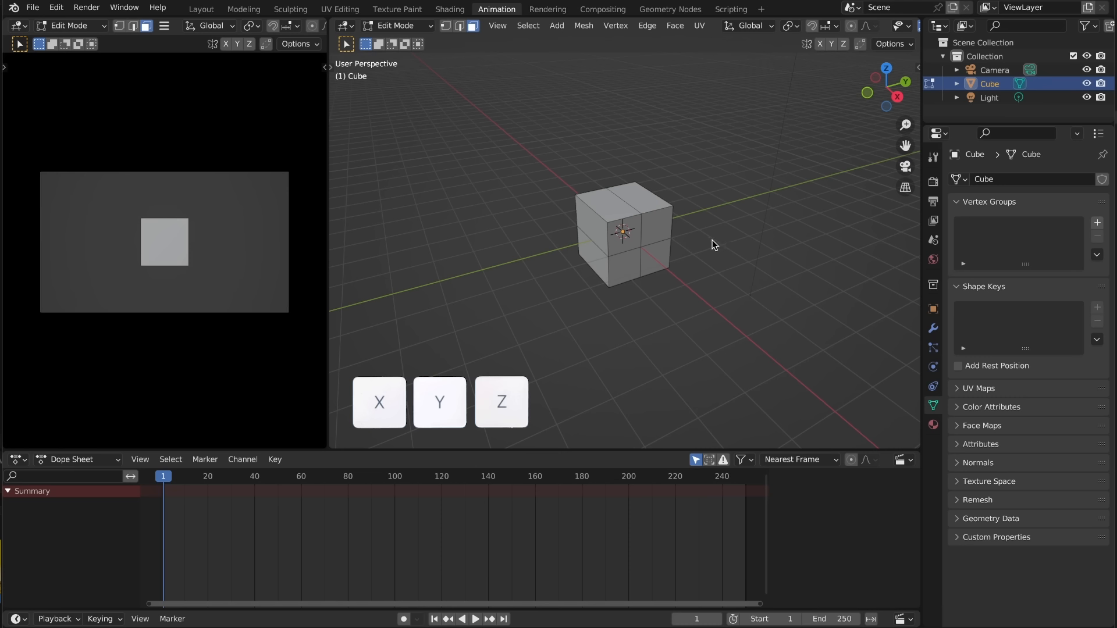
Try moving the cube's top faces constrained to the global Y and Z axes
{"action": "left_click", "coordinate": [620, 206]}
{"action": "key", "text": "g"}
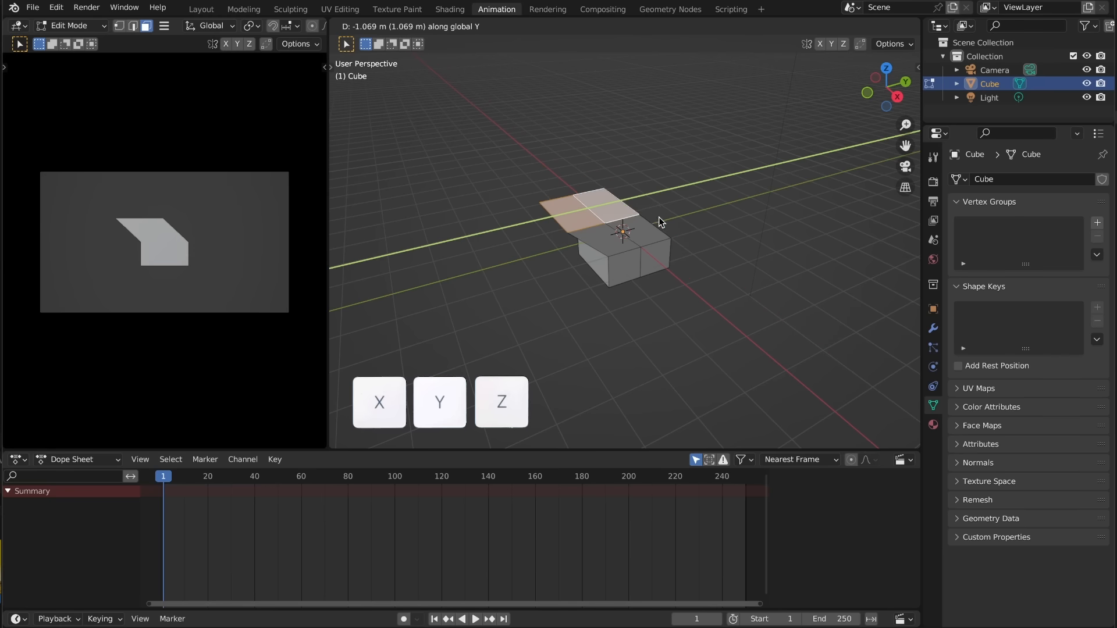
{"action": "key", "text": "z"}
{"action": "right_click", "coordinate": [739, 119]}
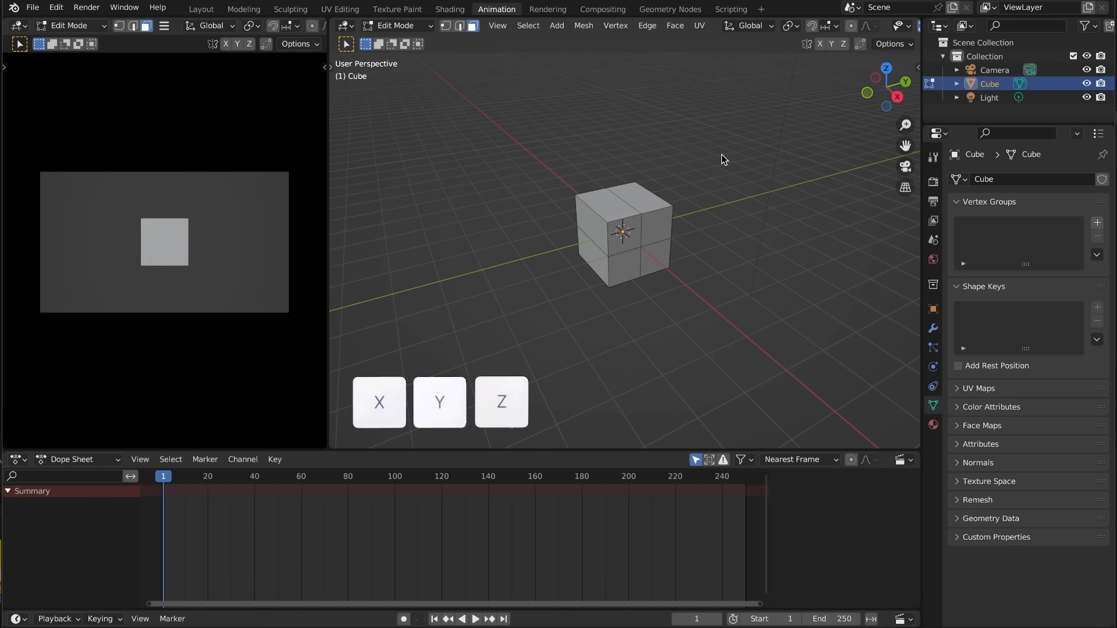
Try moving the tilted cube along the Z axis with the transform orientation set to Global
{"action": "left_click", "coordinate": [755, 28]}
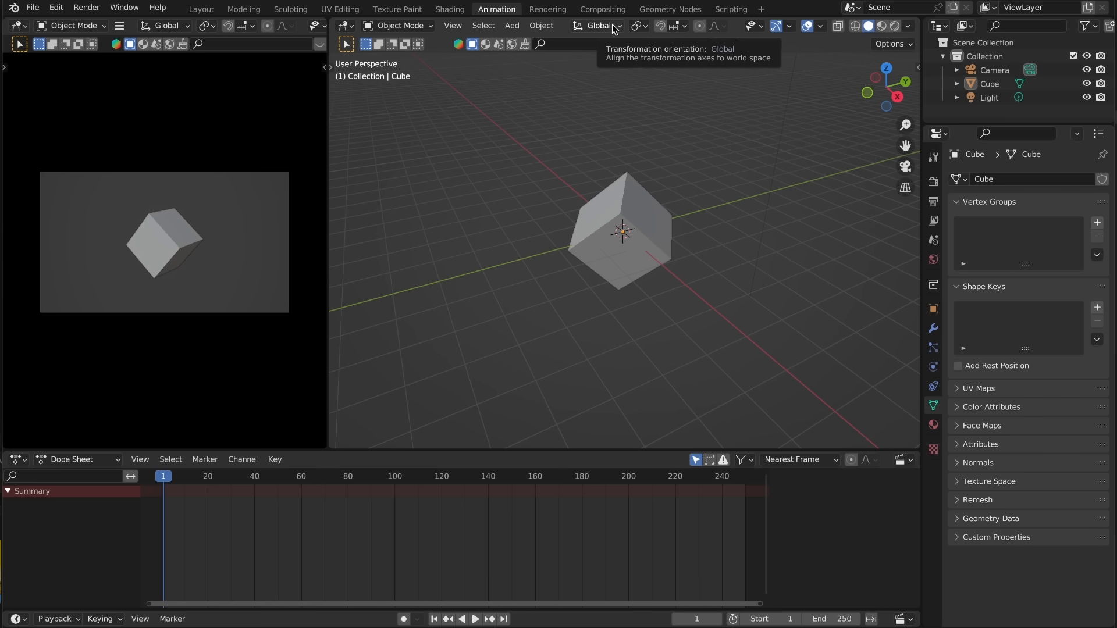
{"action": "left_click", "coordinate": [612, 26]}
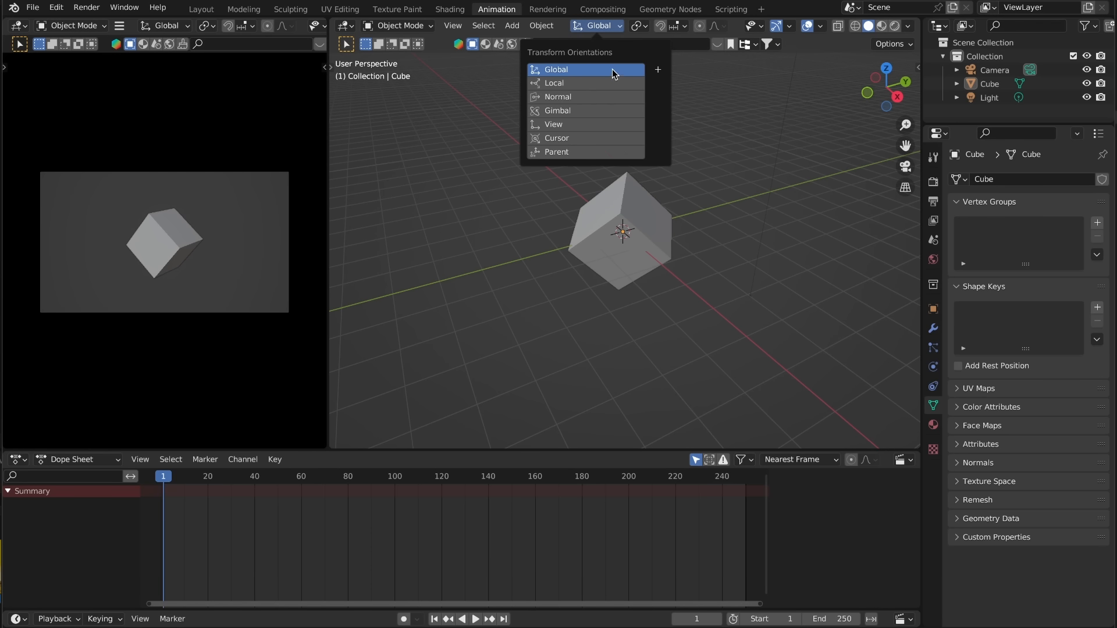
{"action": "left_click", "coordinate": [659, 222]}
{"action": "key", "text": "g"}
{"action": "key", "text": "z"}
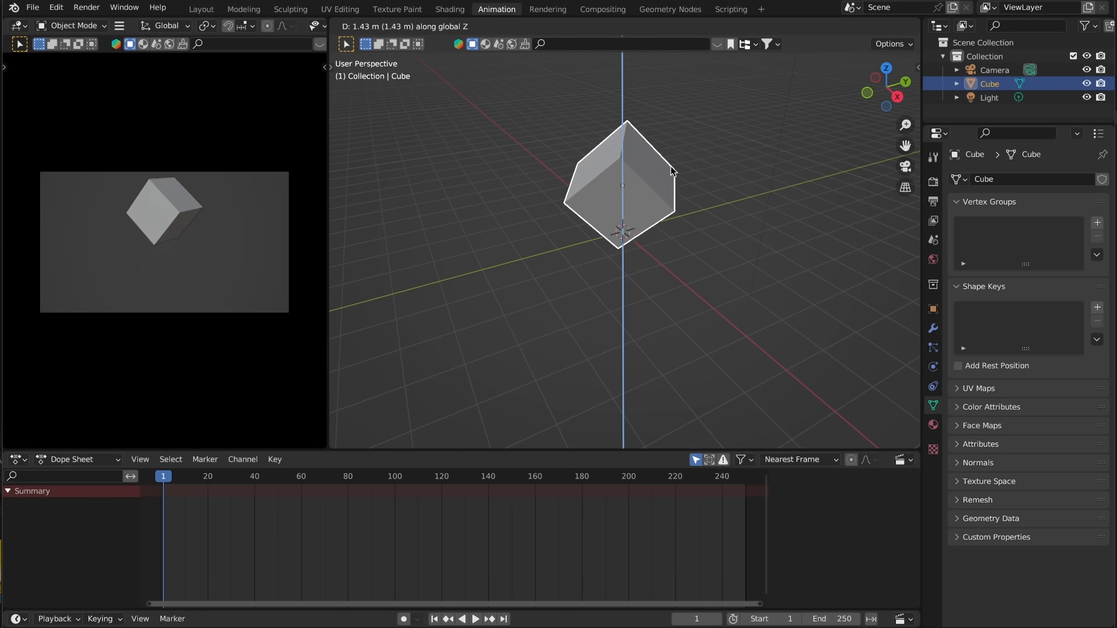
{"action": "key", "text": "Escape"}
Try moving the tilted cube along the Z axis in the Local transform orientation and again in the View orientation
{"action": "left_click", "coordinate": [600, 26]}
{"action": "left_click", "coordinate": [600, 84]}
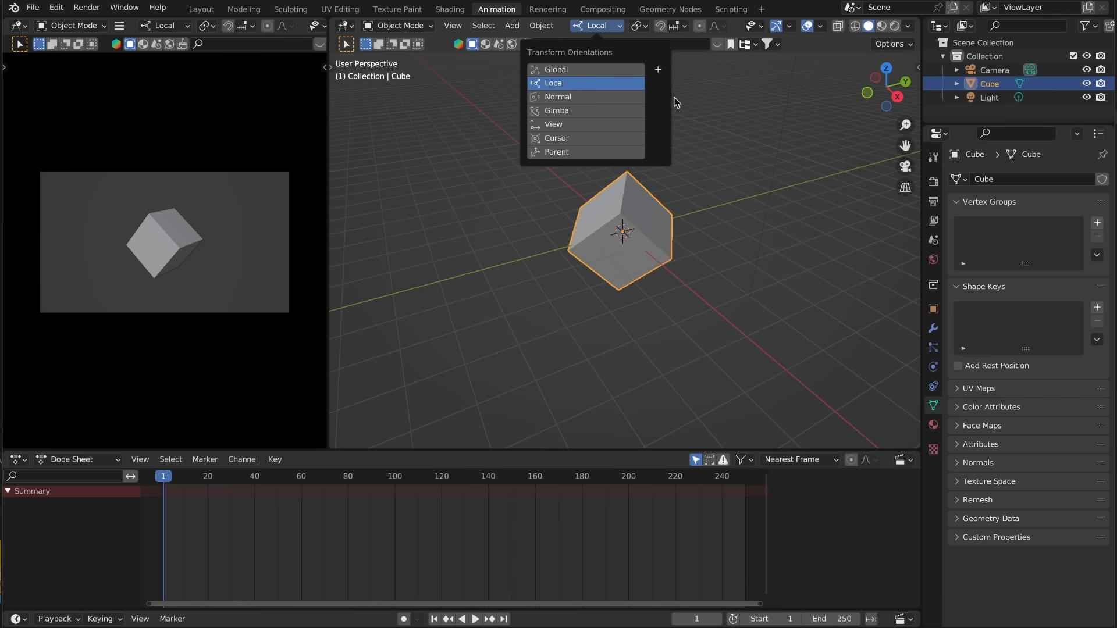
{"action": "key", "text": "g"}
{"action": "key", "text": "z"}
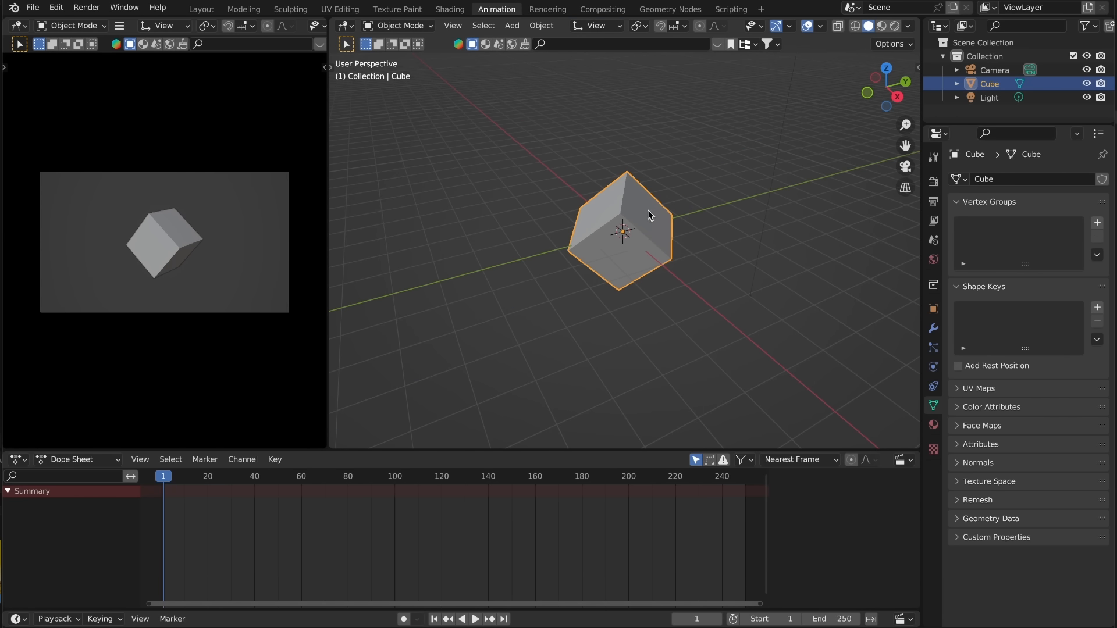
{"action": "key", "text": "g"}
{"action": "key", "text": "z"}
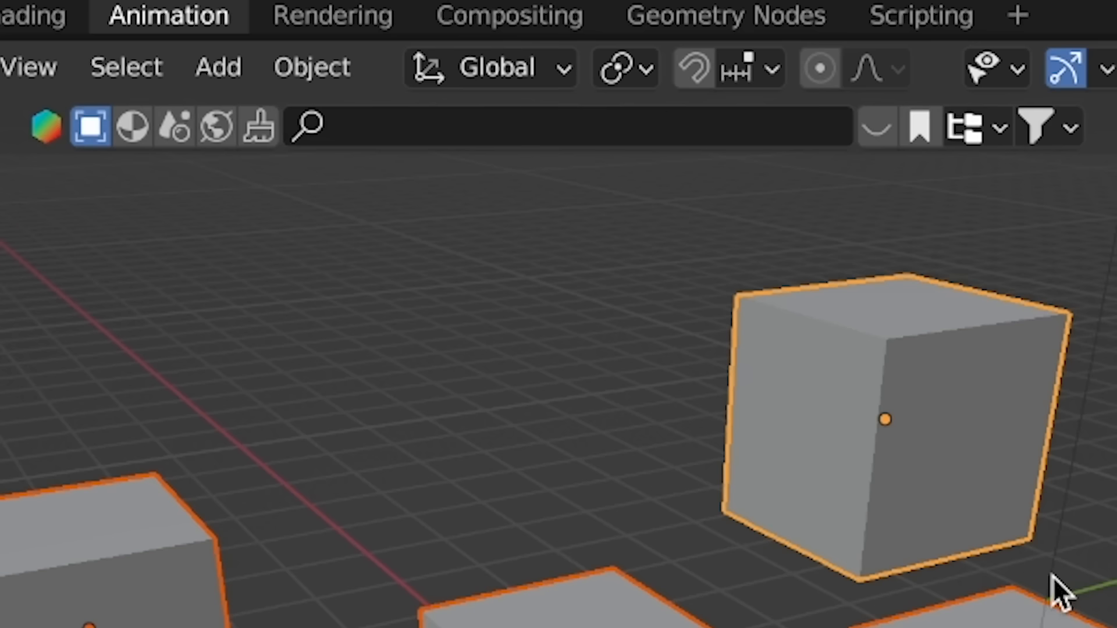
Set the transform pivot point to Bounding Box Center and try scaling the five selected cubes together
{"action": "left_click", "coordinate": [628, 70]}
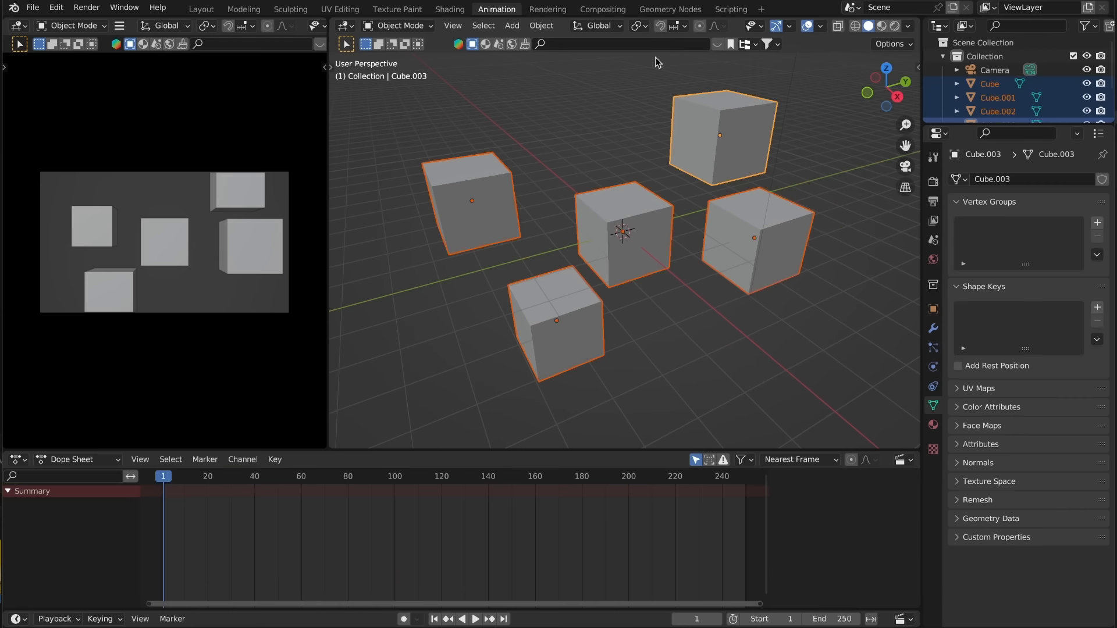
{"action": "left_click", "coordinate": [630, 51]}
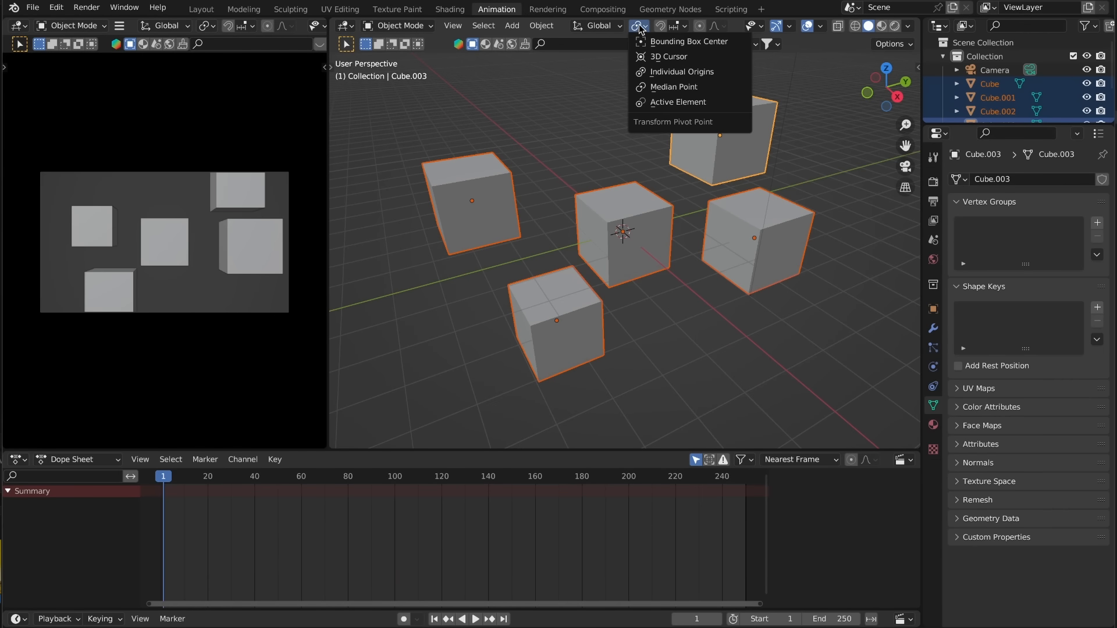
{"action": "left_click", "coordinate": [663, 41]}
{"action": "key", "text": "s"}
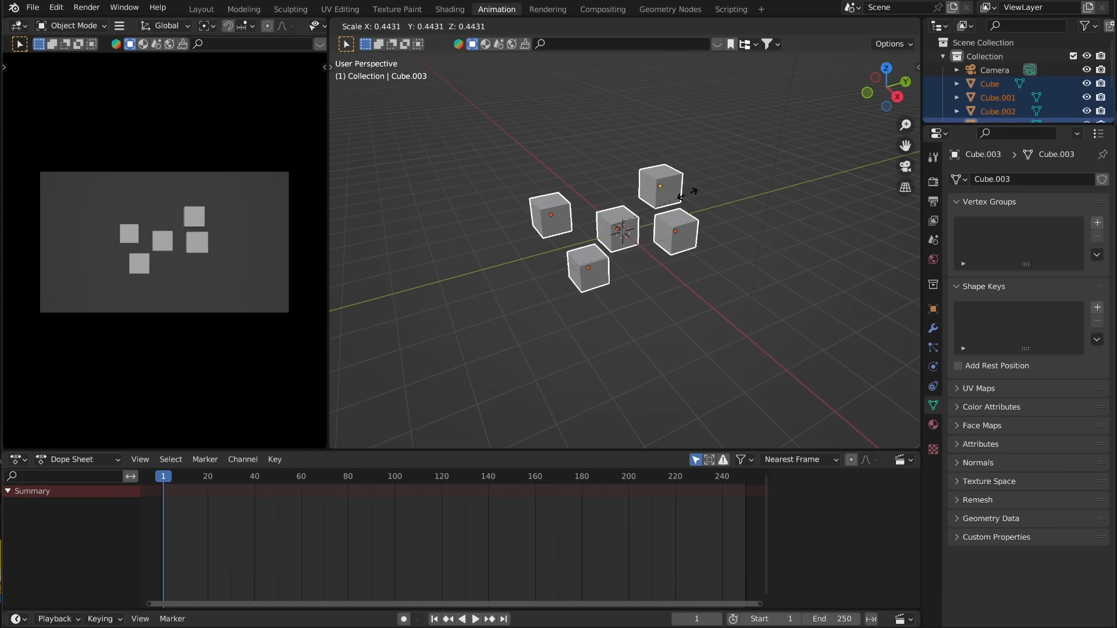
{"action": "right_click", "coordinate": [767, 165]}
Set the transform pivot point to Individual Origins and try scaling the five selected cubes
{"action": "left_click", "coordinate": [639, 25]}
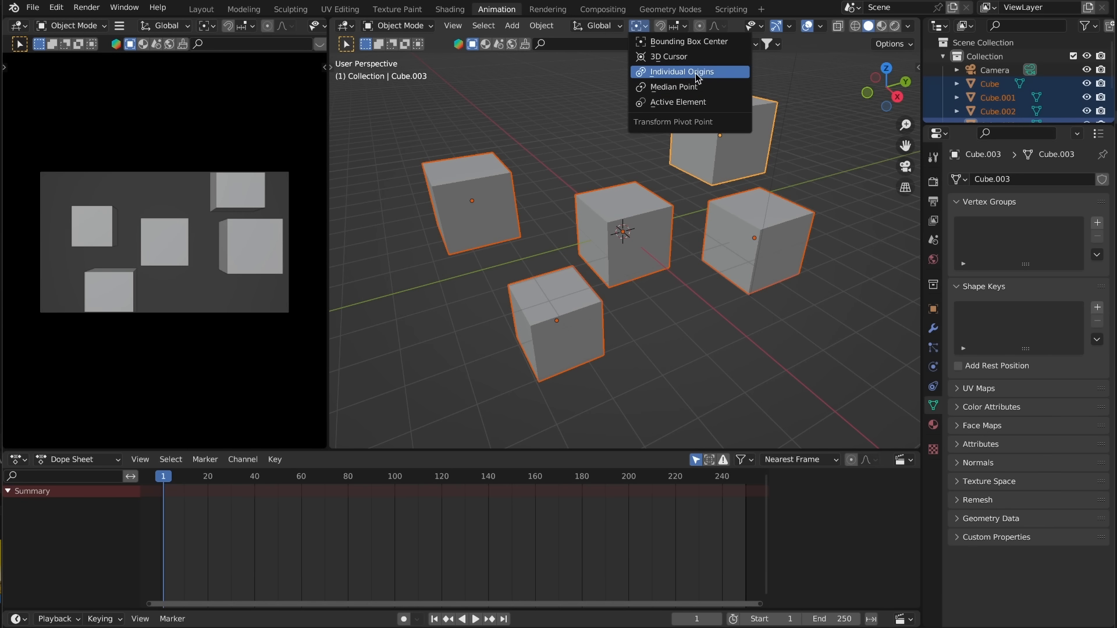
{"action": "left_click", "coordinate": [693, 71]}
{"action": "key", "text": "s"}
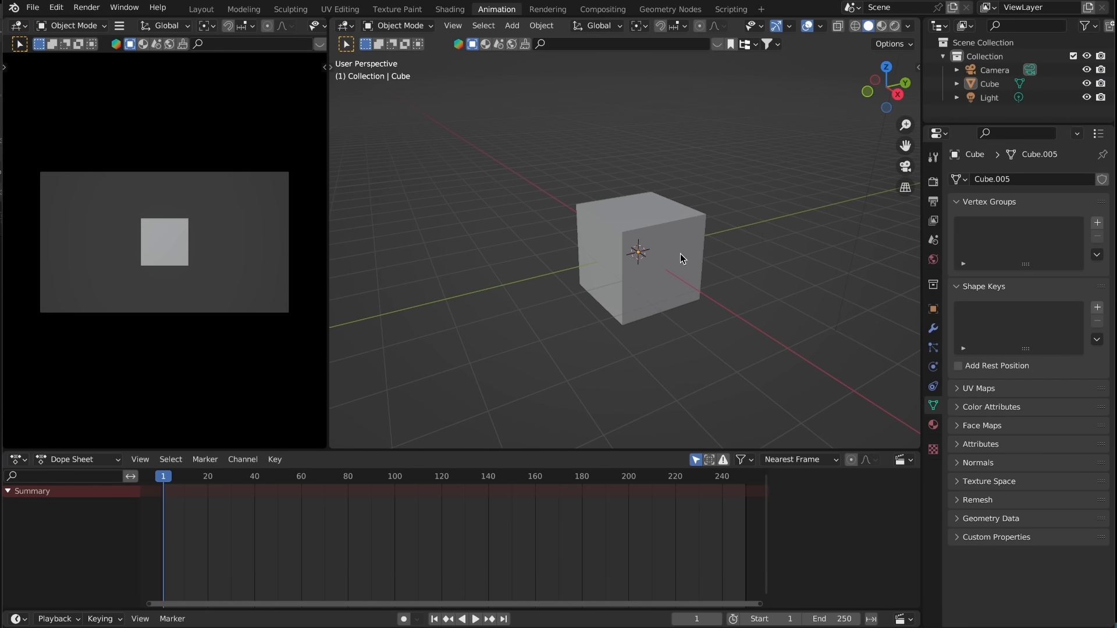
Extrude the cube's top face about 0.75 m, scale it down, and extrude it again into a narrow neck
{"action": "key", "text": "Tab"}
{"action": "left_click", "coordinate": [668, 225]}
{"action": "key", "text": "e"}
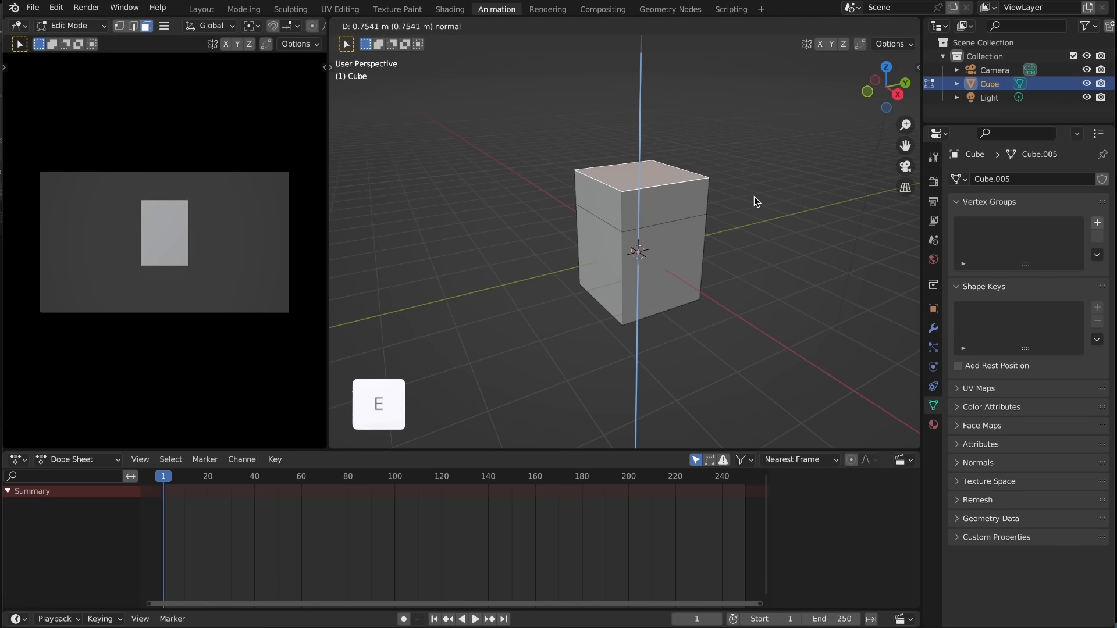
{"action": "left_click", "coordinate": [755, 198]}
{"action": "key", "text": "s"}
{"action": "left_click", "coordinate": [721, 186]}
{"action": "key", "text": "e"}
{"action": "left_click", "coordinate": [704, 138]}
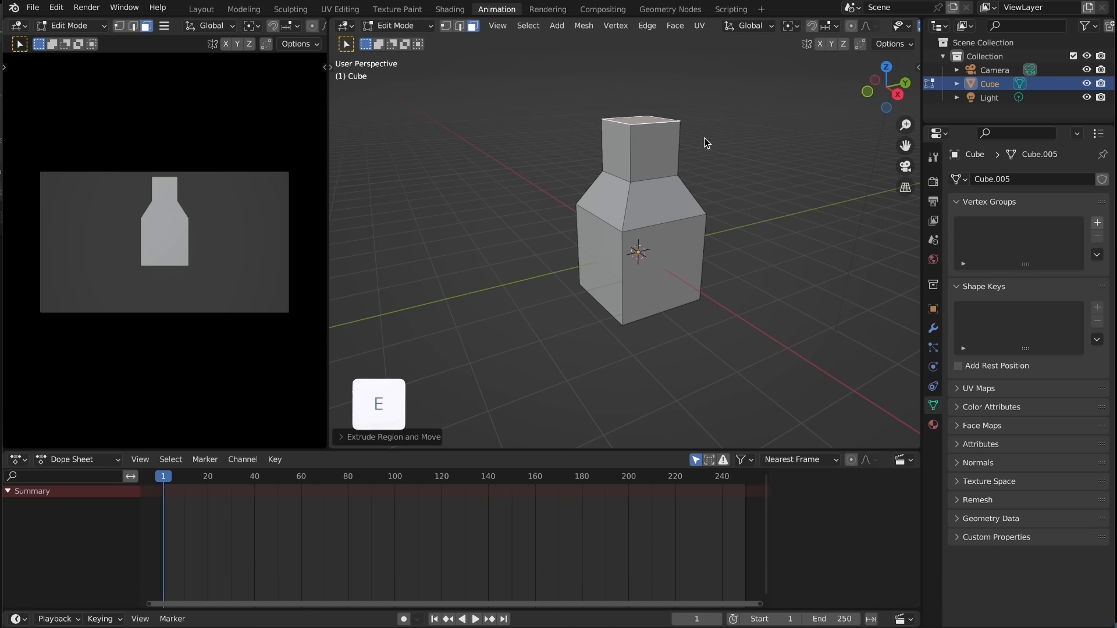
Inset the neck's front side face twice and move the inner face about 0.39 m along X
{"action": "key", "text": "i"}
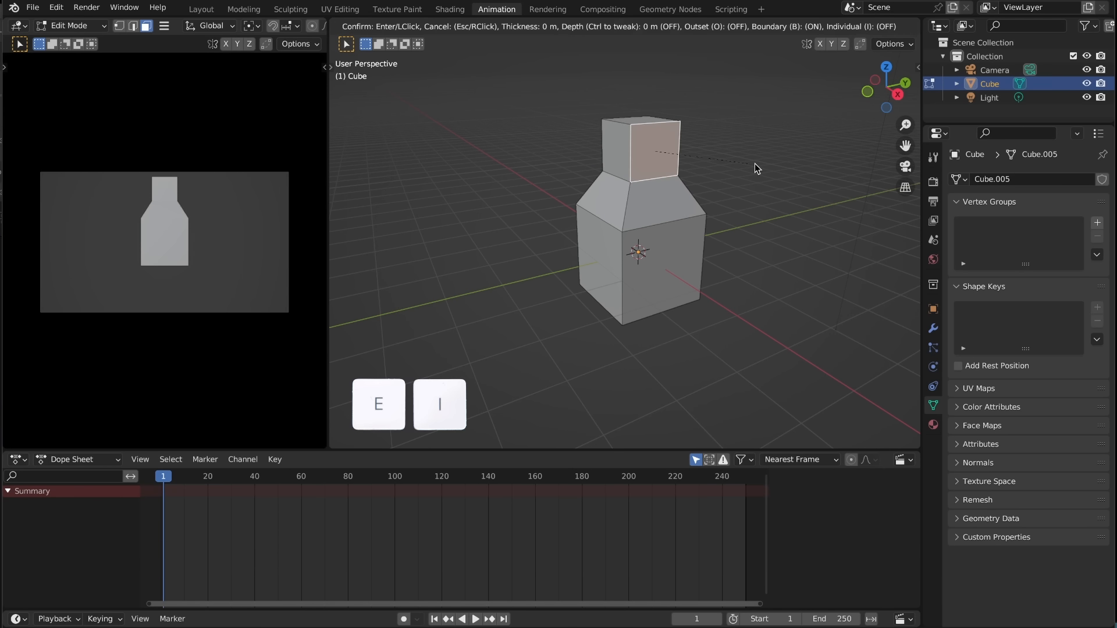
{"action": "left_click", "coordinate": [749, 168]}
{"action": "key", "text": "i"}
{"action": "left_click", "coordinate": [746, 166]}
{"action": "key", "text": "g"}
{"action": "key", "text": "x"}
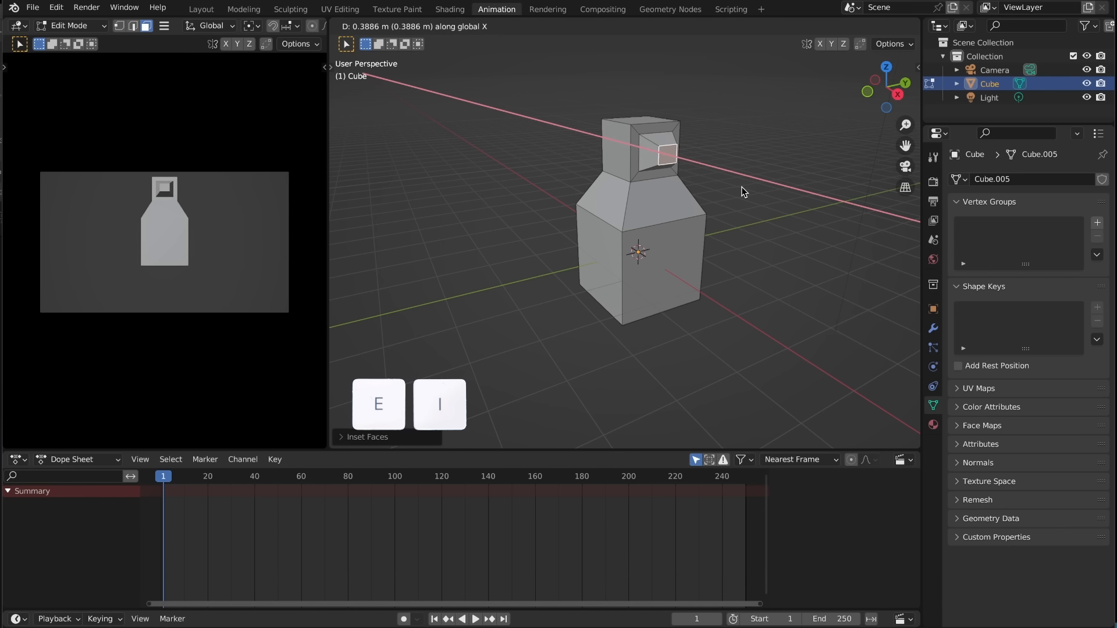
{"action": "left_click", "coordinate": [742, 188]}
{"action": "middle_click_drag", "start_coordinate": [740, 189], "coordinate": [774, 197]}
{"action": "key", "text": "Tab"}
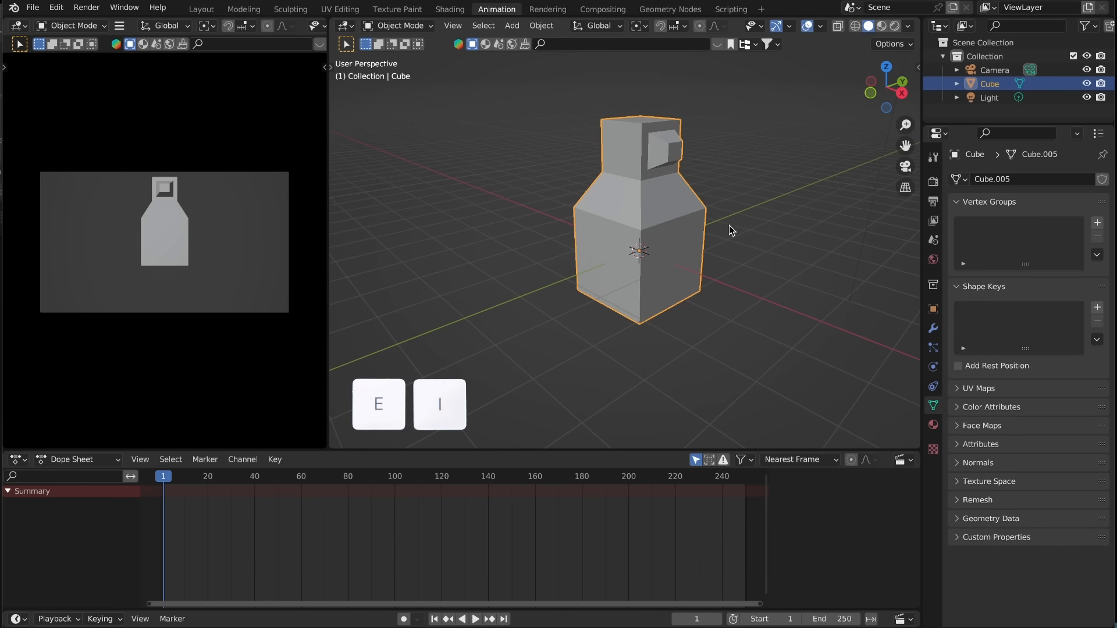
Bevel the horizontal edge loop where the body meets the sloped shoulder
{"action": "key", "text": "Tab"}
{"action": "key", "text": "2"}
{"action": "left_click", "coordinate": [686, 224], "text": "alt"}
{"action": "key", "text": "ctrl+b"}
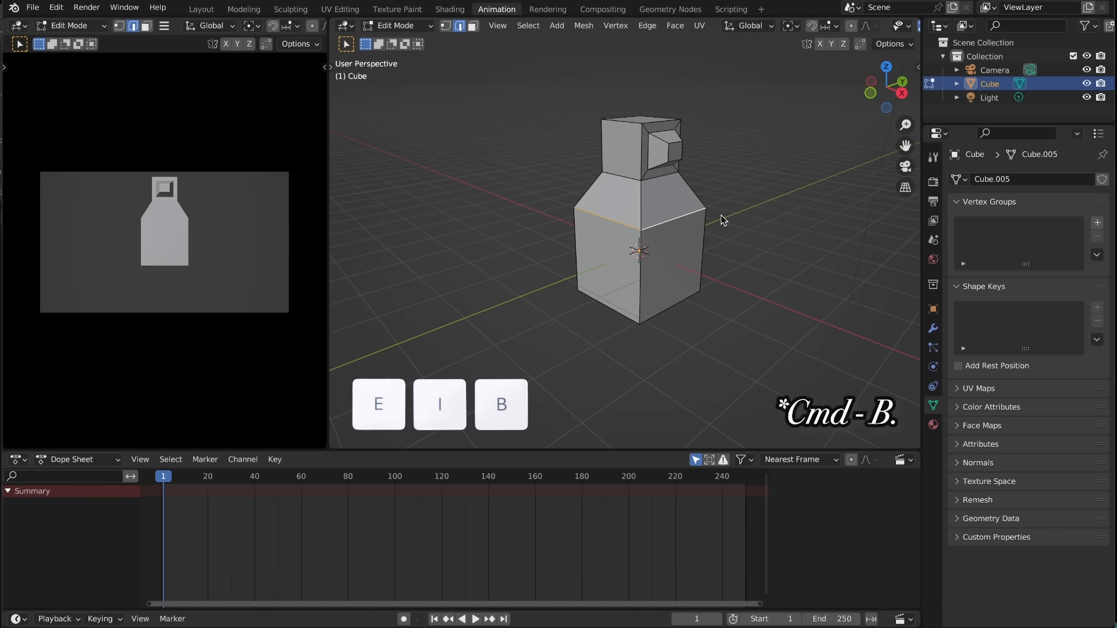
{"action": "left_click", "coordinate": [732, 209]}
{"action": "key", "text": "Tab"}
{"action": "left_click", "coordinate": [761, 201]}
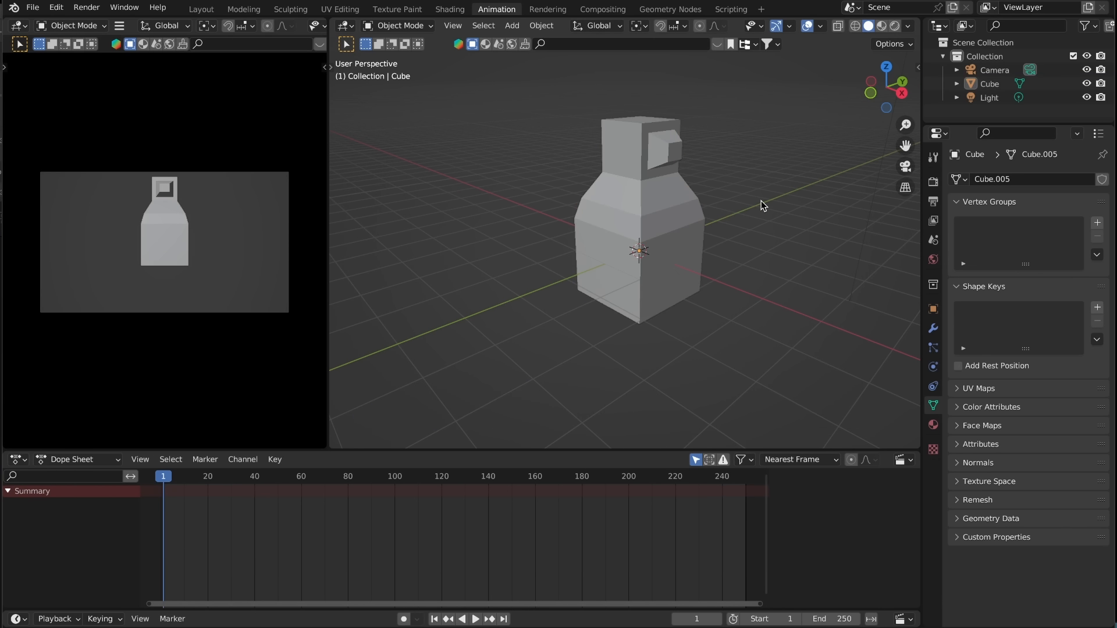
Extrude and widen the neck's top into a head block with an inset front face pushed inward
{"action": "middle_click_drag", "start_coordinate": [752, 206], "coordinate": [612, 208]}
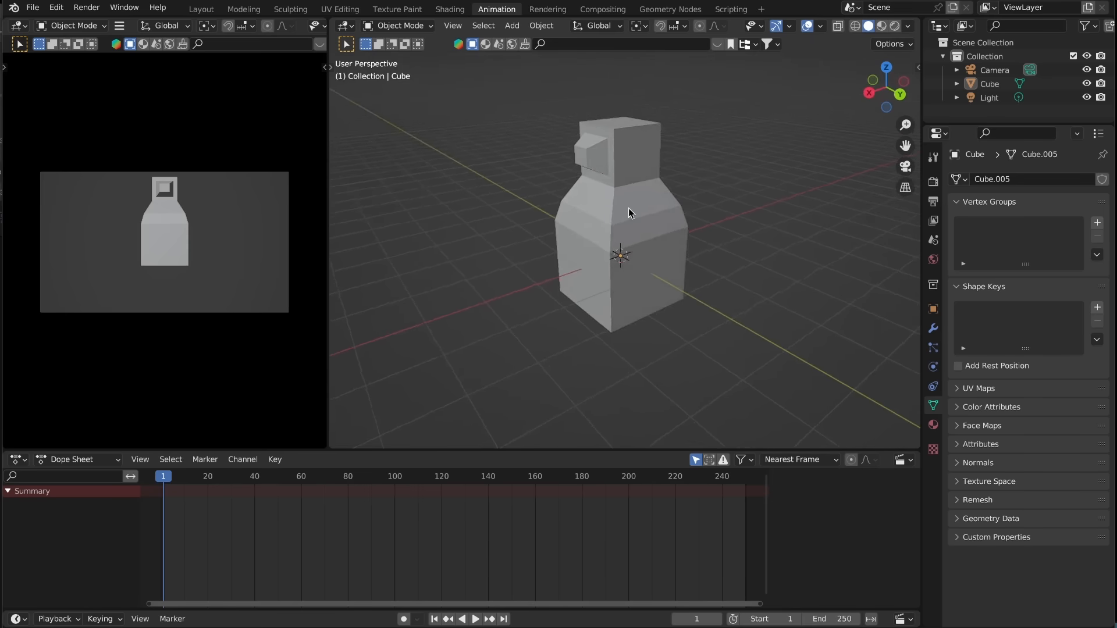
{"action": "key", "text": "e"}
{"action": "left_click", "coordinate": [700, 189]}
{"action": "key", "text": "s"}
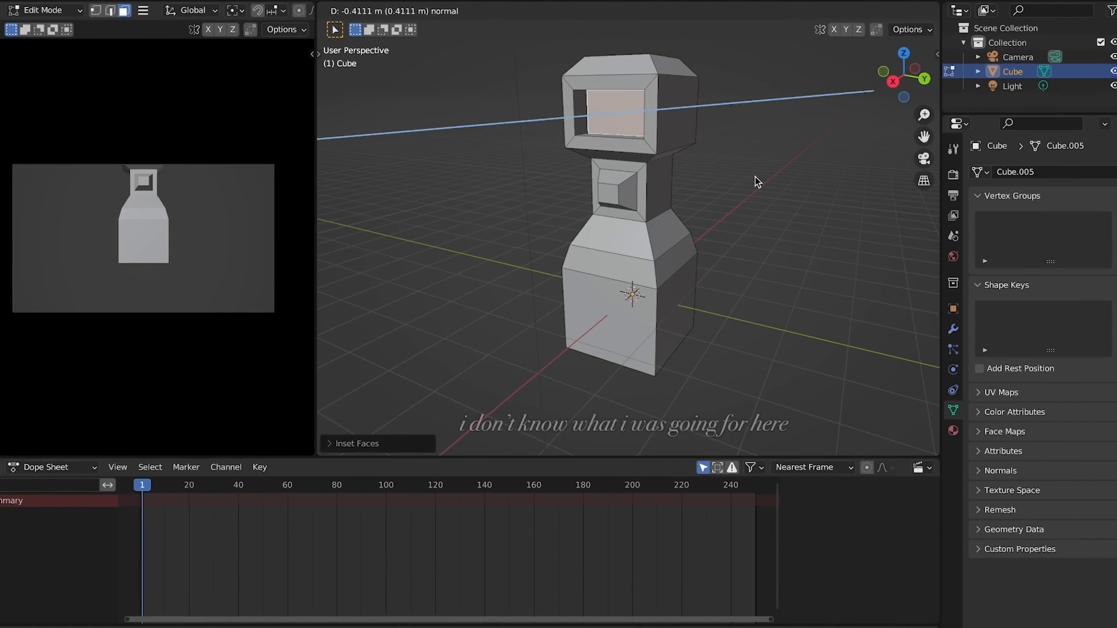
{"action": "left_click", "coordinate": [710, 181]}
{"action": "key", "text": "Tab"}
{"action": "middle_click_drag", "start_coordinate": [713, 179], "coordinate": [837, 181]}
{"action": "key", "text": "s"}
{"action": "key", "text": "z"}
{"action": "left_click", "coordinate": [701, 227]}
Add a horizontal loop cut around the middle of the new cube and scale it outward along Y
{"action": "middle_click_drag", "start_coordinate": [756, 233], "coordinate": [710, 226]}
{"action": "key", "text": "r"}
{"action": "right_click", "coordinate": [725, 317]}
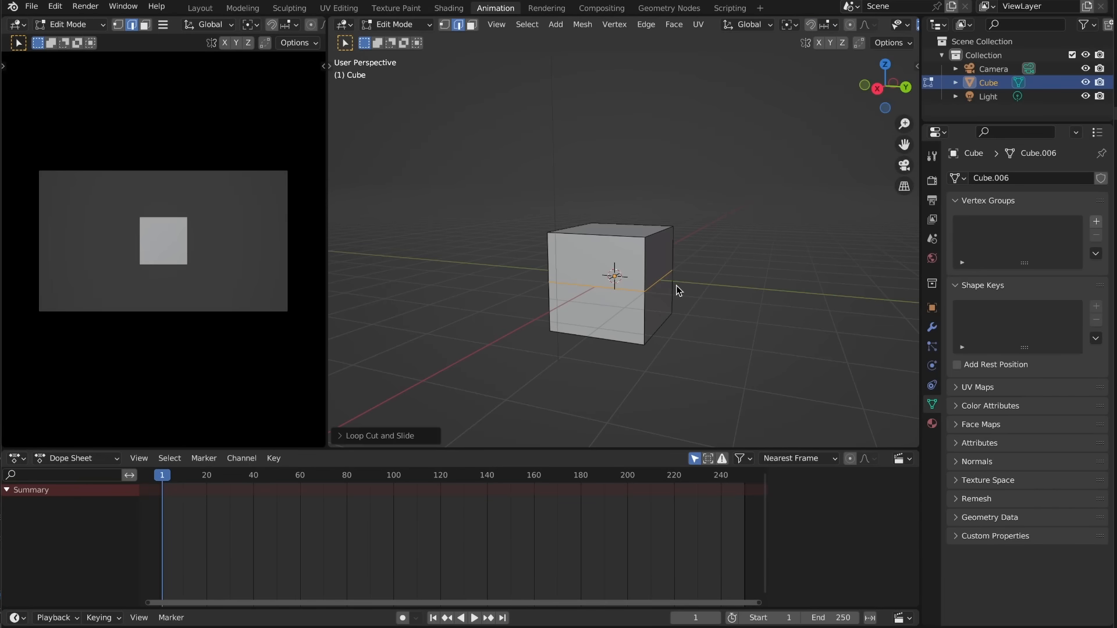
{"action": "key", "text": "s"}
{"action": "key", "text": "y"}
{"action": "left_click", "coordinate": [725, 300]}
Add vertical loop cuts to the widened cube and scale them along X to round out the head
{"action": "key", "text": "ctrl+r"}
{"action": "left_click", "coordinate": [605, 246]}
{"action": "key", "text": "s"}
{"action": "key", "text": "x"}
Add another loop cut and raise top vertices of the head along Z into two pointed ears
{"action": "key", "text": "ctrl+r"}
{"action": "left_click", "coordinate": [623, 244]}
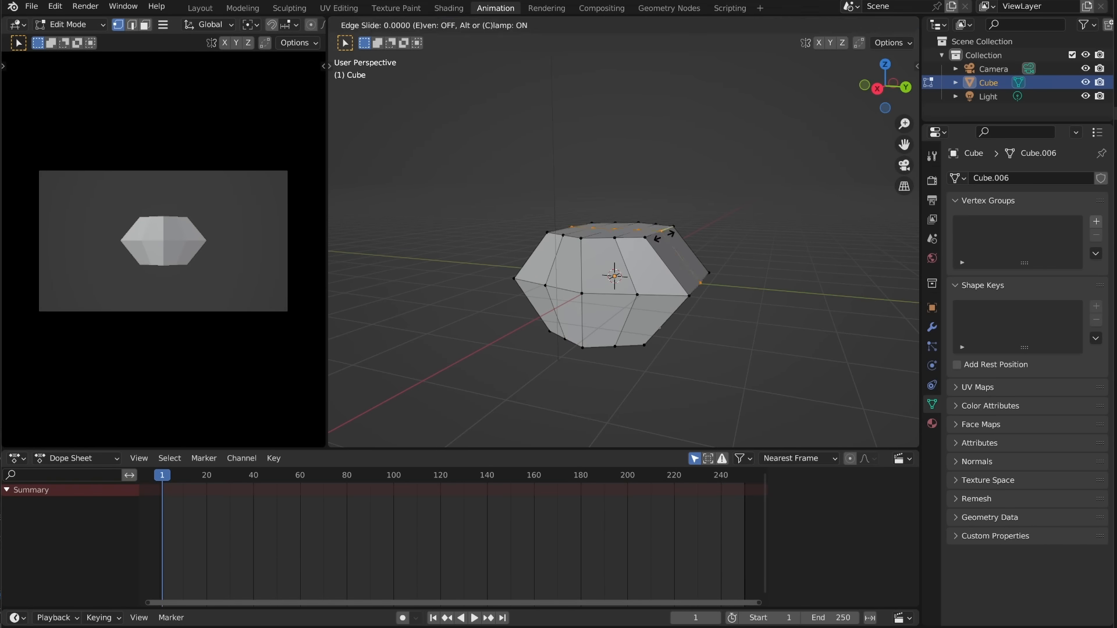
{"action": "key", "text": "g"}
{"action": "key", "text": "z"}
{"action": "left_click", "coordinate": [663, 198]}
{"action": "middle_click_drag", "start_coordinate": [715, 294], "coordinate": [735, 295]}
Return to Object Mode and apply smooth shading to the cat head
{"action": "key", "text": "Tab"}
{"action": "right_click", "coordinate": [725, 281]}
{"action": "left_click", "coordinate": [725, 281]}
Add a UV sphere, move it along X to the front of the head, and duplicate it along Y
{"action": "key", "text": "shift+a"}
{"action": "left_click", "coordinate": [786, 332]}
{"action": "key", "text": "g"}
{"action": "key", "text": "x"}
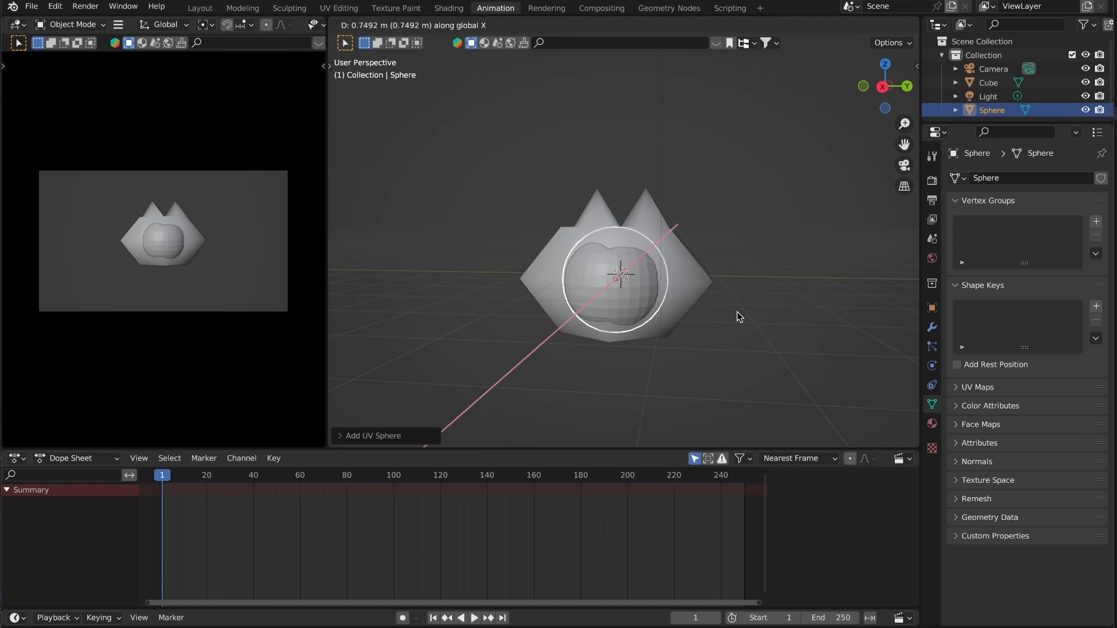
{"action": "left_click", "coordinate": [688, 296]}
{"action": "key", "text": "shift+d"}
{"action": "key", "text": "y"}
{"action": "left_click", "coordinate": [766, 299]}
Select both eye spheres, change the transform pivot point, and scale the spheres down
{"action": "left_click", "coordinate": [571, 285], "text": "shift"}
{"action": "left_click_drag", "start_coordinate": [638, 24], "coordinate": [655, 70]}
{"action": "key", "text": "s"}
{"action": "left_click", "coordinate": [728, 235]}
{"action": "left_click", "coordinate": [728, 235]}
Select everything and move the cat head with its eyes upward along Z
{"action": "key", "text": "a"}
{"action": "key", "text": "g"}
{"action": "key", "text": "z"}
{"action": "left_click", "coordinate": [728, 270]}
{"action": "middle_click_drag", "start_coordinate": [728, 270], "coordinate": [717, 299], "text": "shift"}
Add a cube, move it down along Z below the head, and resize it
{"action": "key", "text": "shift+a"}
{"action": "left_click", "coordinate": [786, 265]}
{"action": "key", "text": "g"}
{"action": "key", "text": "z"}
{"action": "left_click", "coordinate": [729, 329]}
{"action": "key", "text": "s"}
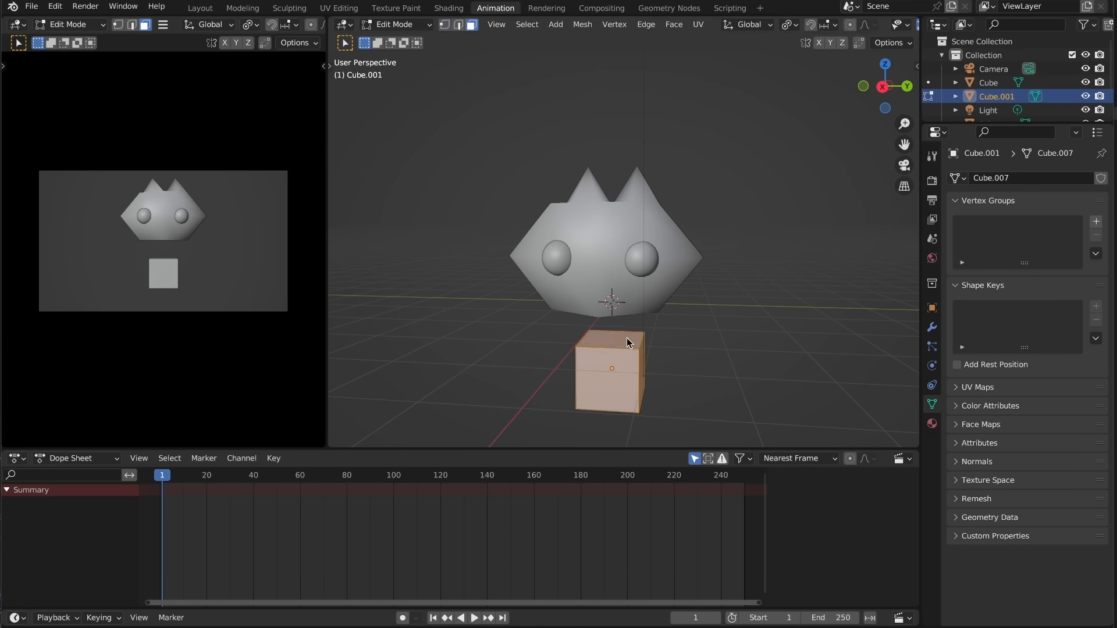
Shape the lower cube into a flared body by scaling it and widening loop cuts along Y and X
{"action": "key", "text": "Tab"}
{"action": "key", "text": "s"}
{"action": "left_click", "coordinate": [667, 389]}
{"action": "key", "text": "ctrl+r"}
{"action": "key", "text": "s"}
{"action": "key", "text": "y"}
{"action": "key", "text": "s"}
{"action": "key", "text": "x"}
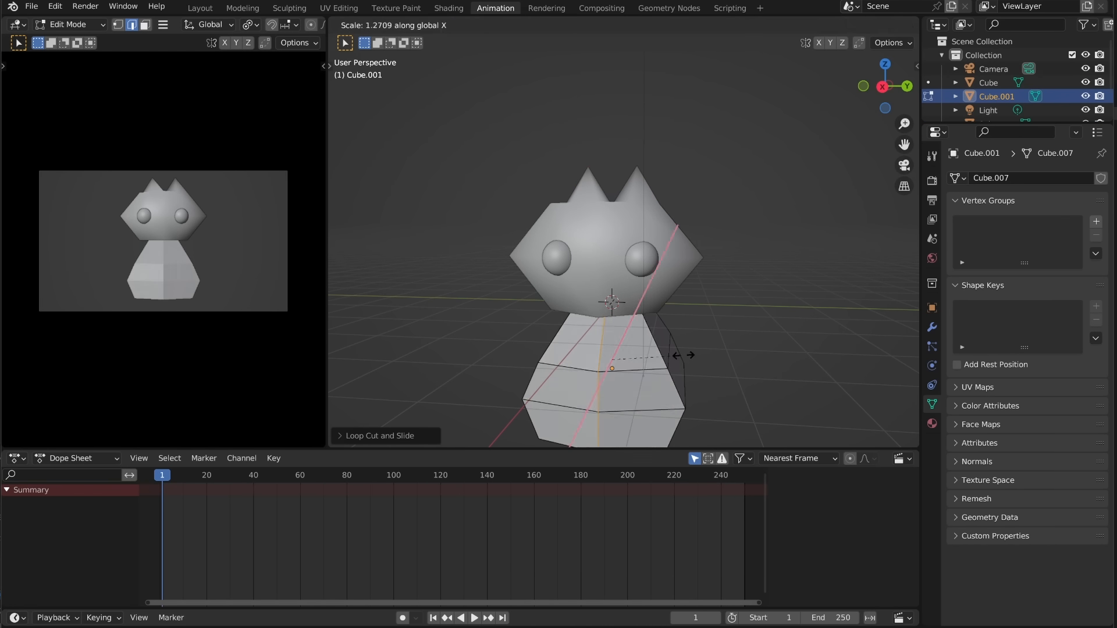
Return to Object Mode and apply smooth shading to the cat's body
{"action": "key", "text": "Tab"}
{"action": "right_click", "coordinate": [700, 386]}
{"action": "left_click", "coordinate": [701, 387]}
{"action": "scroll", "coordinate": [701, 387], "scroll_direction": "down", "scroll_amount": 1}
Add a Subdivision Surface modifier to the bent tube-shaped cube
{"action": "left_click", "coordinate": [932, 327]}
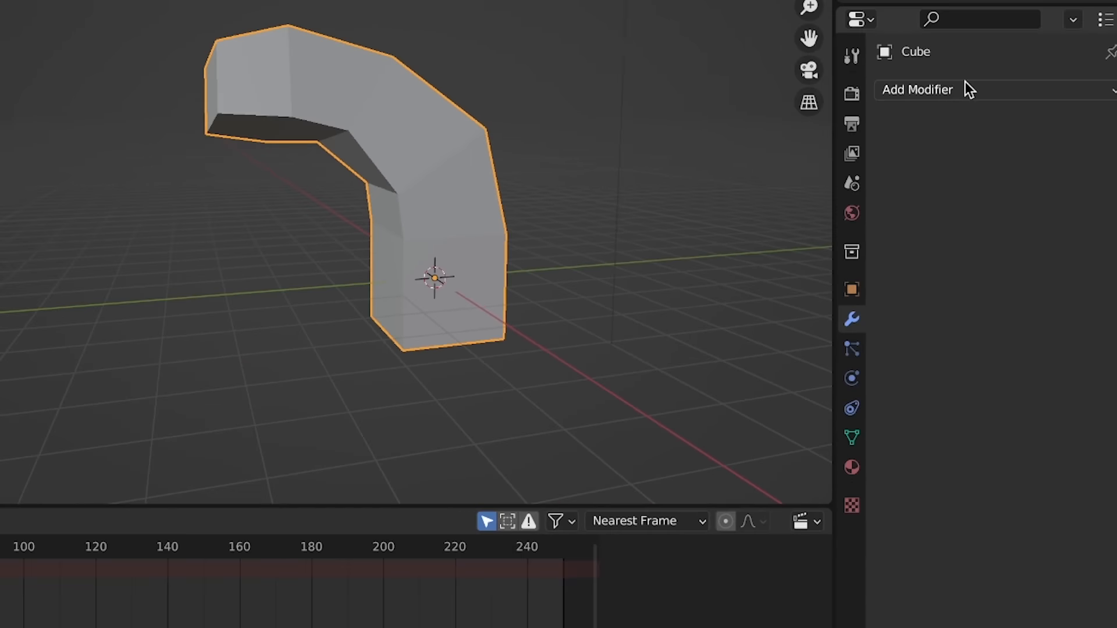
{"action": "left_click", "coordinate": [975, 177]}
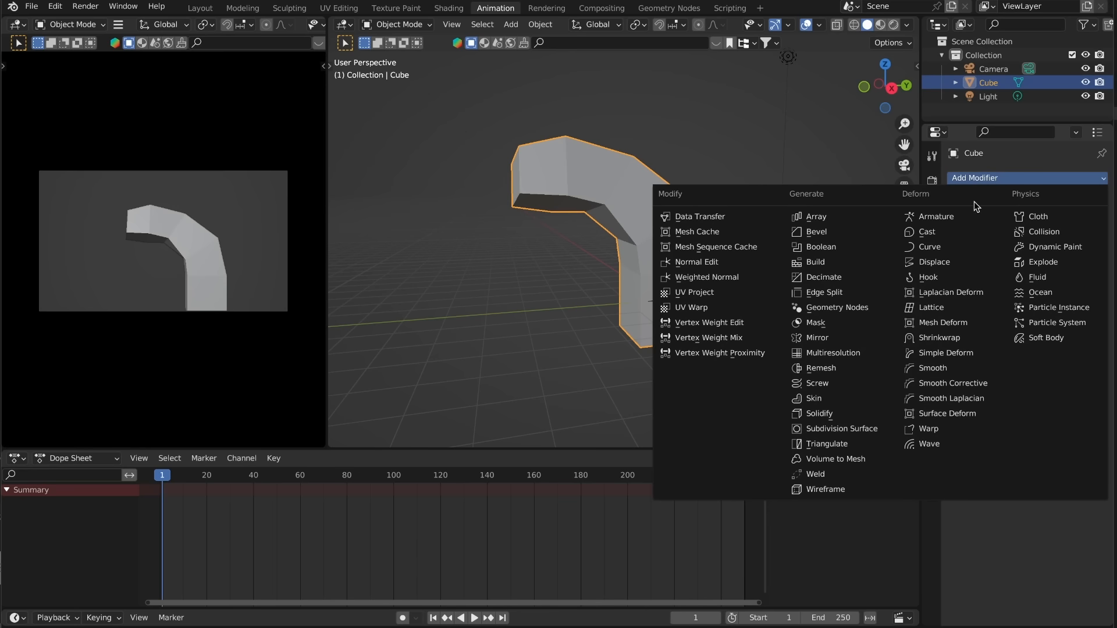
{"action": "left_click", "coordinate": [850, 431]}
{"action": "left_click", "coordinate": [845, 415]}
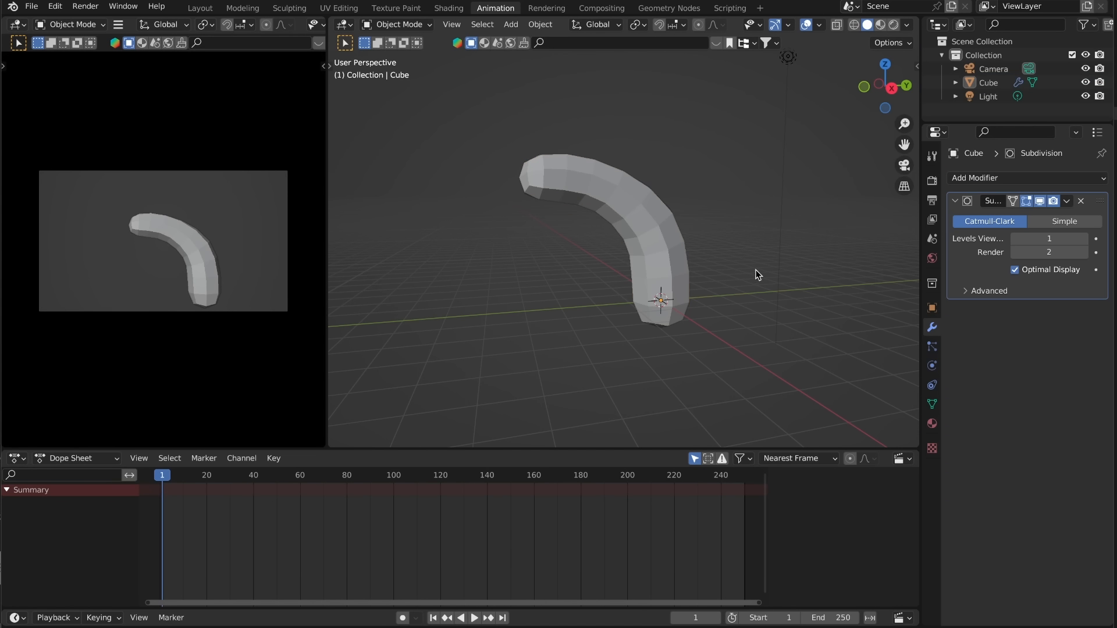
Apply Shade Smooth to the subdivided bent tube
{"action": "left_click", "coordinate": [663, 230]}
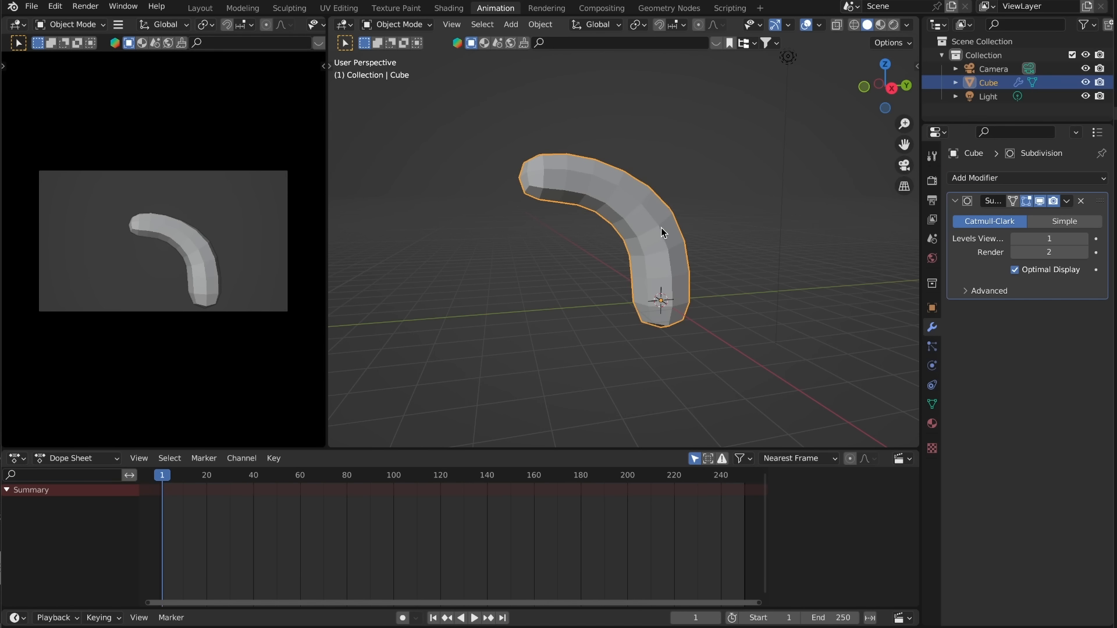
{"action": "right_click", "coordinate": [661, 227]}
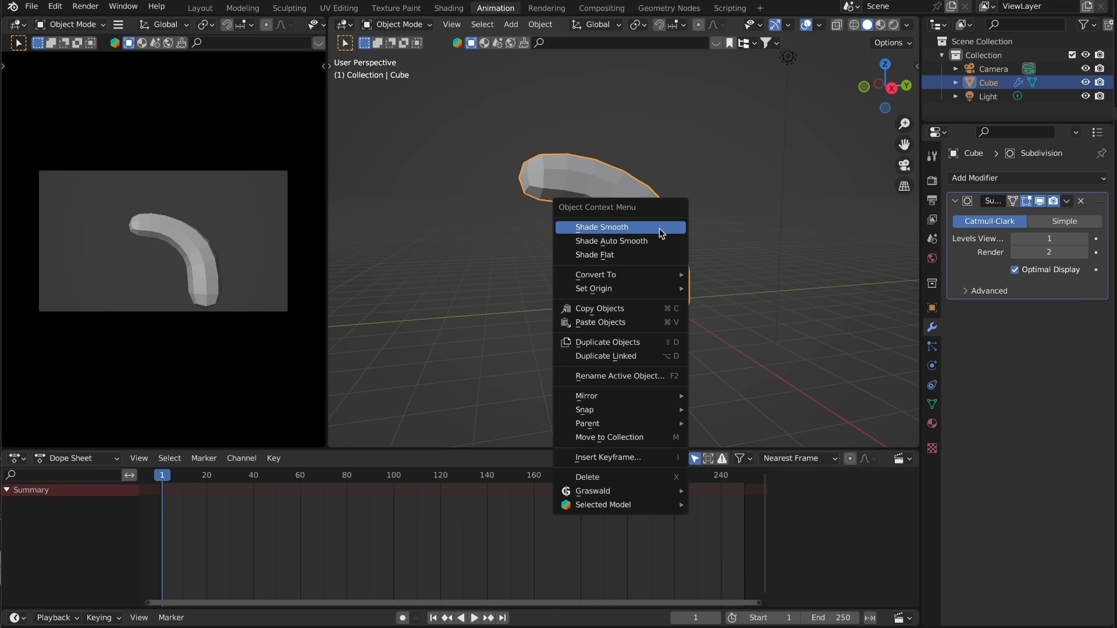
{"action": "left_click", "coordinate": [659, 228]}
{"action": "left_click", "coordinate": [705, 216]}
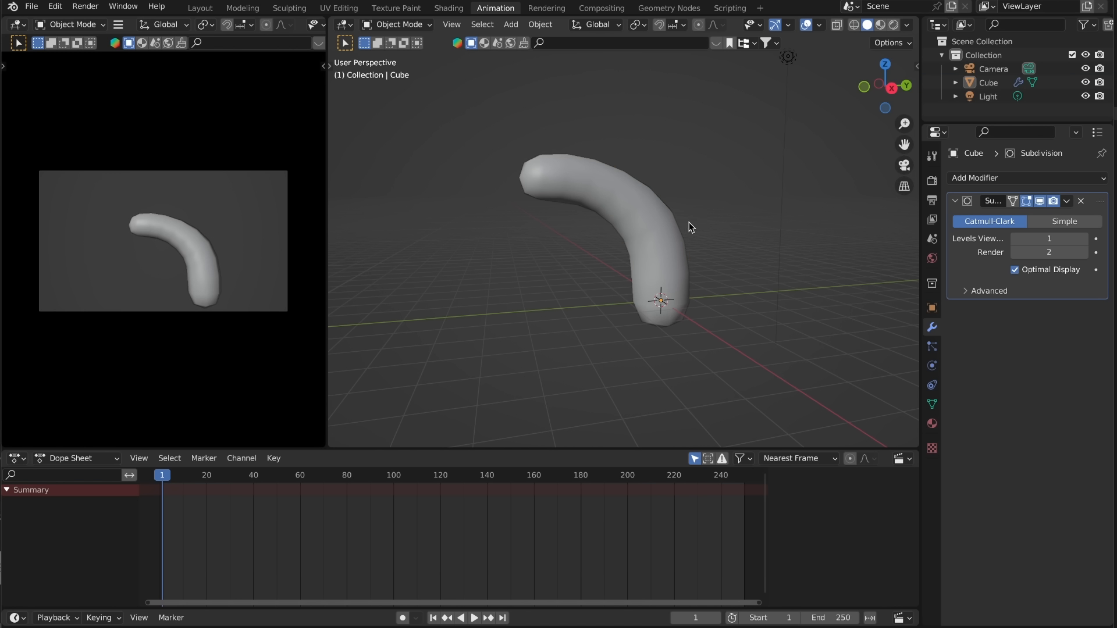
Apply Shade Flat to only the selected band of faces near the tube's upper bend
{"action": "left_click", "coordinate": [663, 228]}
{"action": "key", "text": "Tab"}
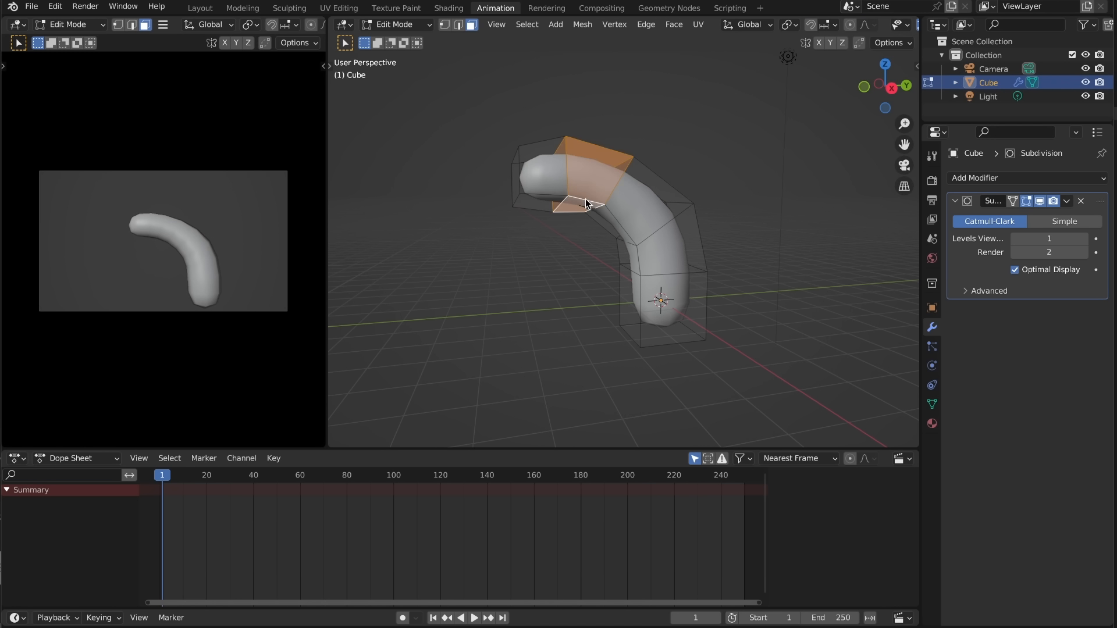
{"action": "right_click", "coordinate": [589, 203]}
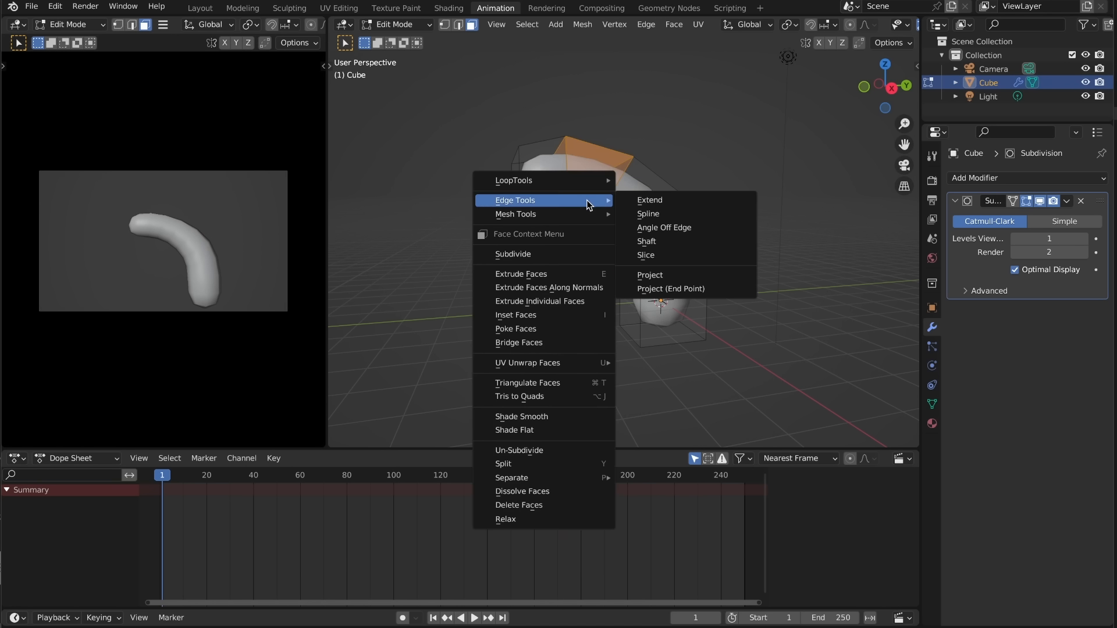
{"action": "left_click", "coordinate": [553, 431]}
{"action": "key", "text": "Tab"}
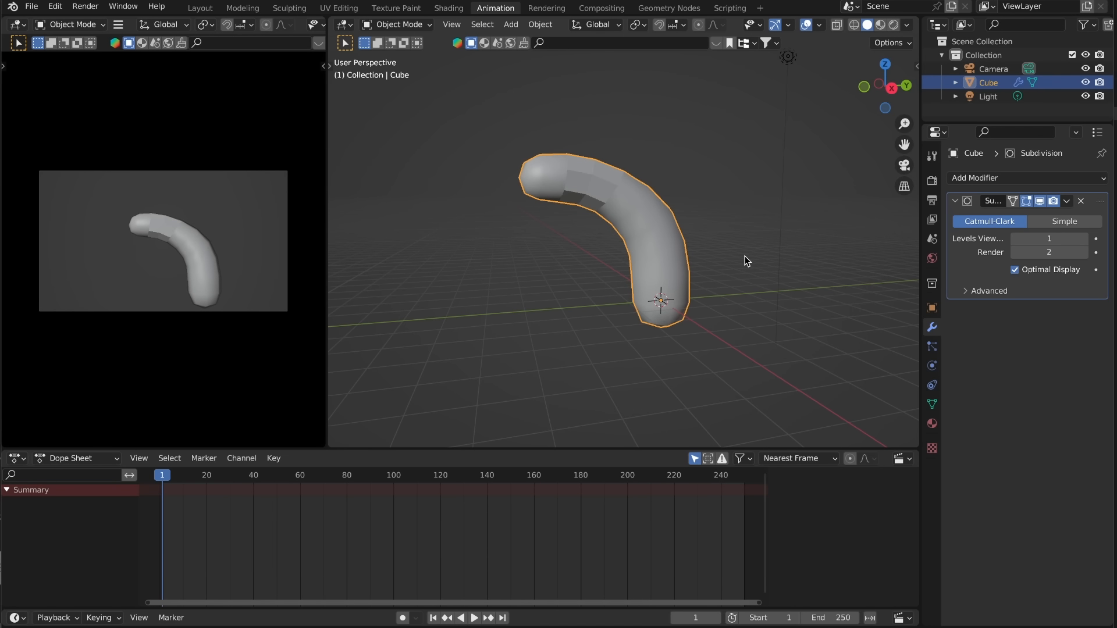
Extrude the top face at the tube's upper bend about 1.1 m outward
{"action": "key", "text": "Tab"}
{"action": "key", "text": "e"}
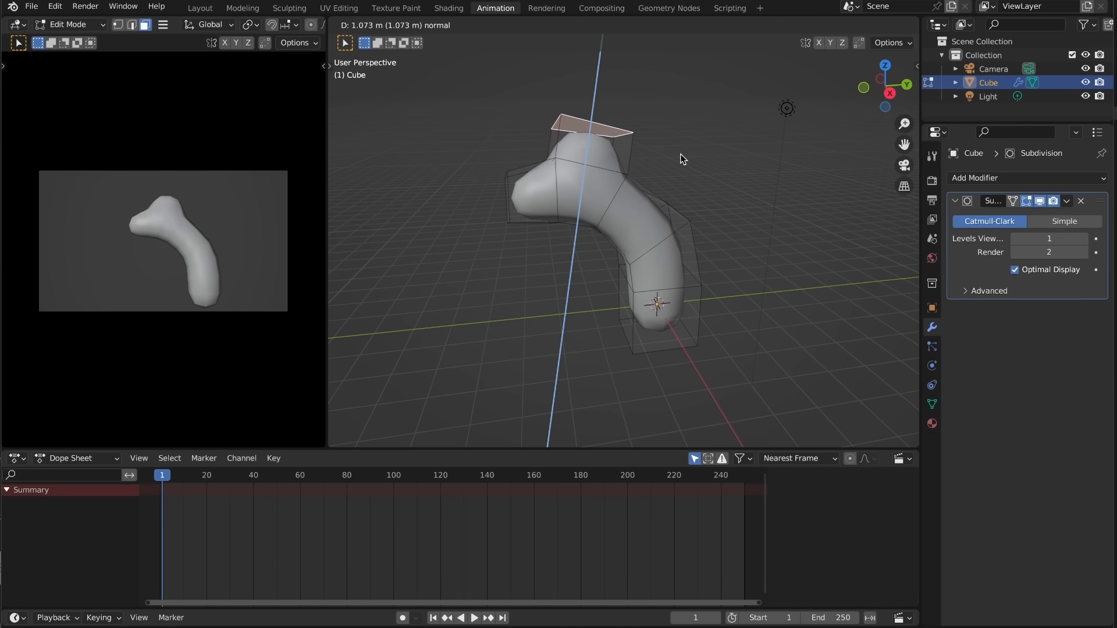
{"action": "left_click", "coordinate": [680, 150]}
{"action": "key", "text": "Tab"}
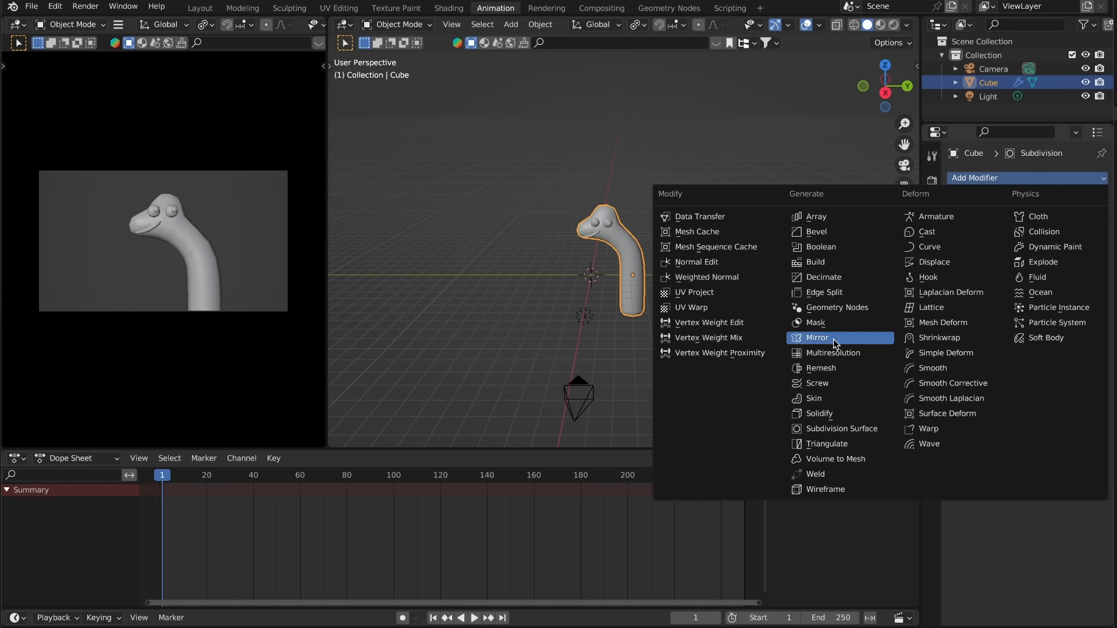
Add a Mirror modifier to the long-necked creature and use the light as its Mirror Object
{"action": "left_click", "coordinate": [833, 339]}
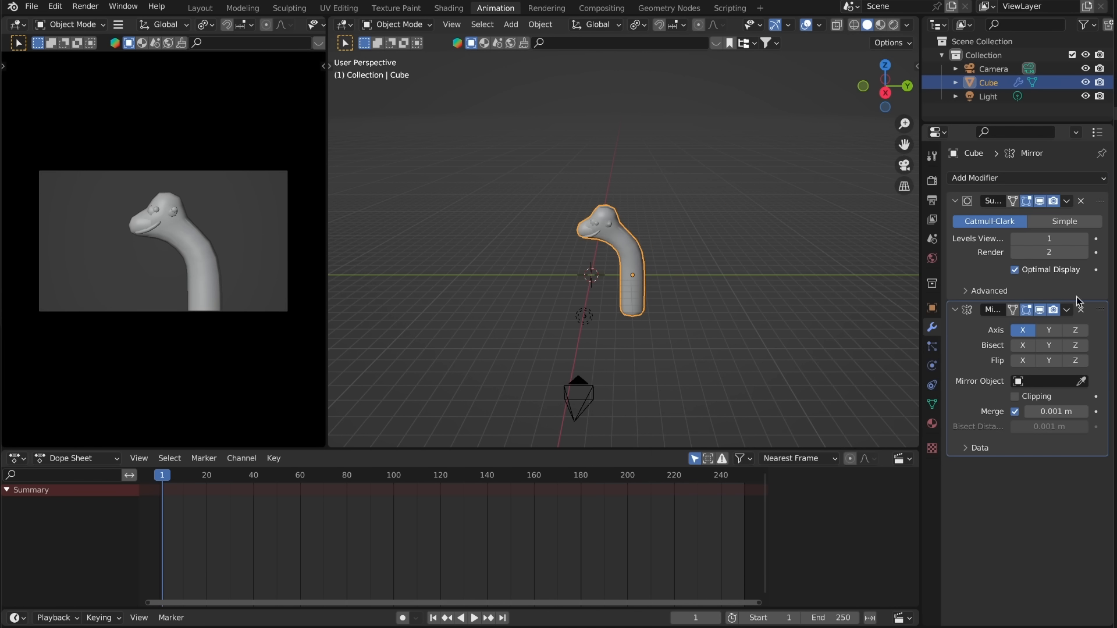
{"action": "left_click", "coordinate": [1082, 382]}
{"action": "left_click", "coordinate": [585, 318]}
Add an Array modifier to the creature and reduce its count to 1
{"action": "left_click", "coordinate": [989, 178]}
{"action": "left_click", "coordinate": [792, 222]}
{"action": "left_click_drag", "start_coordinate": [1048, 505], "coordinate": [1015, 505]}
Add a Solidify modifier to the creature and adjust its thickness
{"action": "left_click", "coordinate": [989, 178]}
{"action": "left_click", "coordinate": [828, 418]}
{"action": "scroll", "coordinate": [1048, 517], "scroll_direction": "down", "scroll_amount": 5}
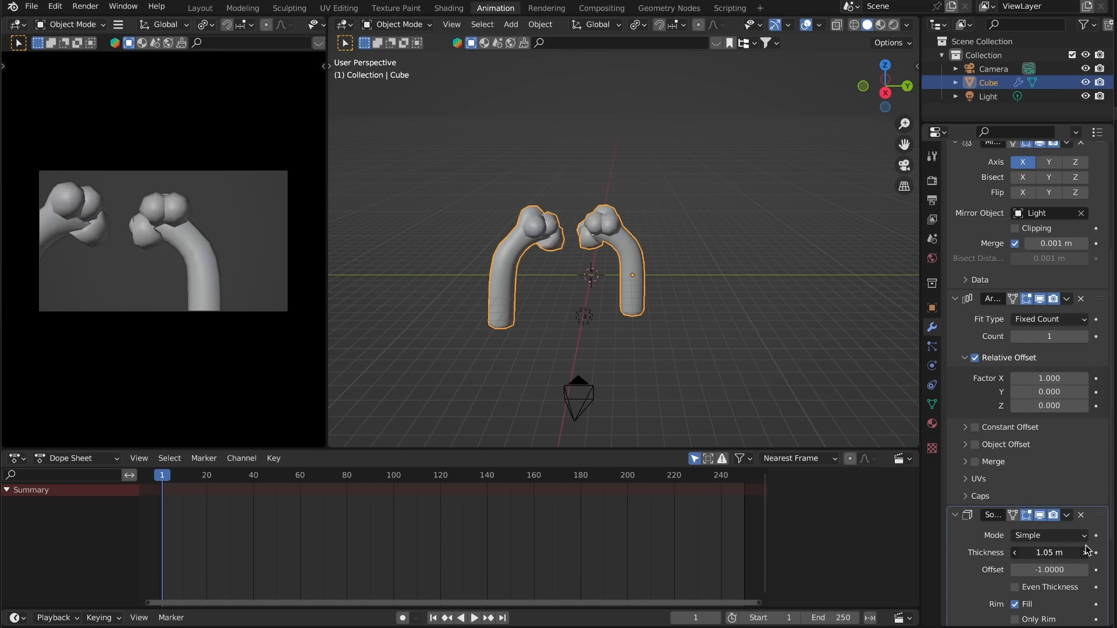
{"action": "left_click_drag", "start_coordinate": [1051, 552], "coordinate": [1022, 551]}
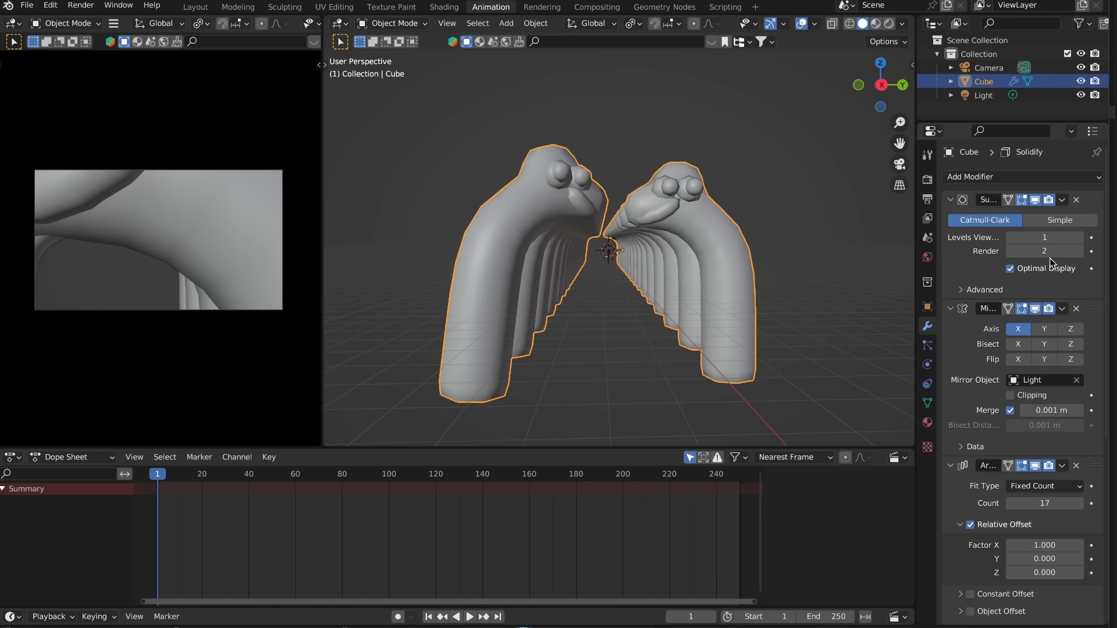
Apply all modifiers on the creature and enter Edit Mode to expose the resulting mesh
{"action": "key", "text": "ctrl+a"}
{"action": "key", "text": "ctrl+a"}
{"action": "key", "text": "ctrl+a"}
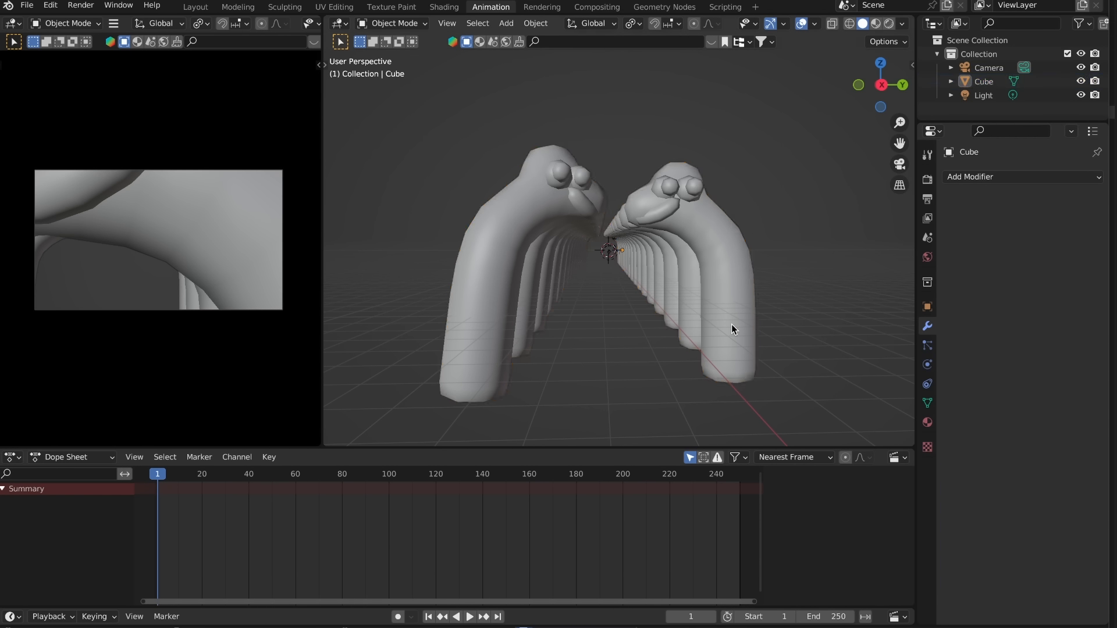
{"action": "key", "text": "Tab"}
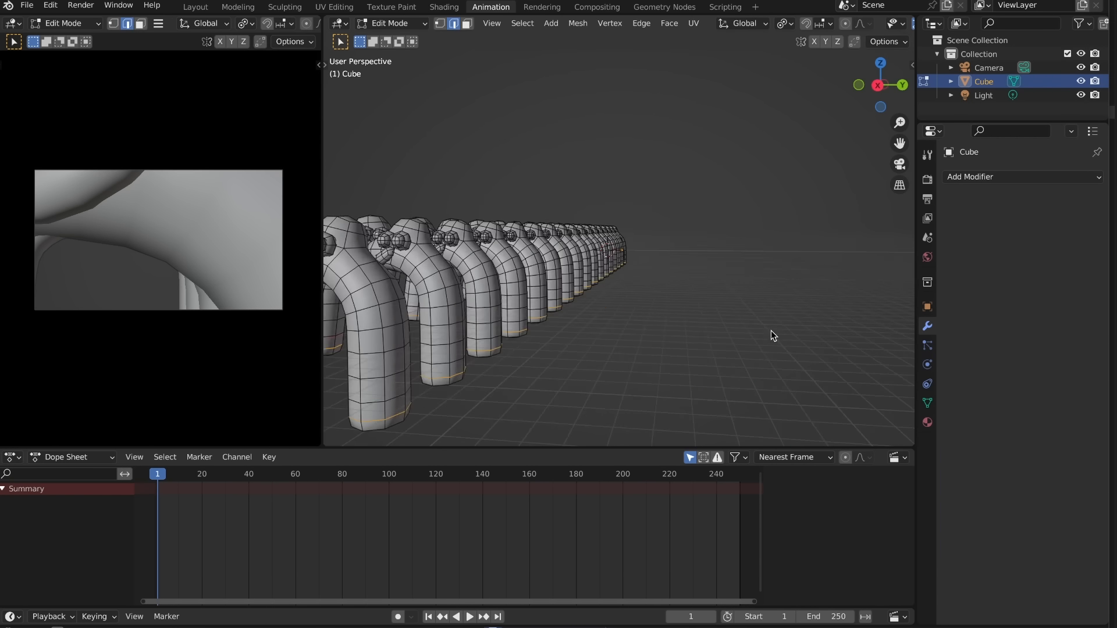
{"action": "middle_click_drag", "start_coordinate": [771, 330], "coordinate": [785, 327]}
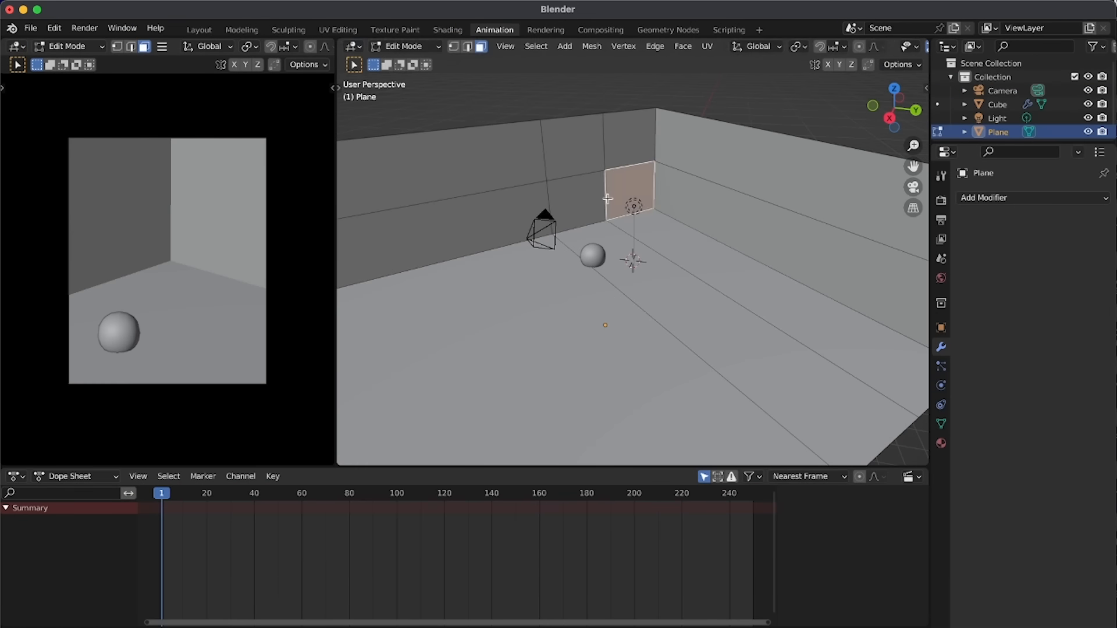
Extrude the selected wall face near the corner of the room
{"action": "key", "text": "e"}
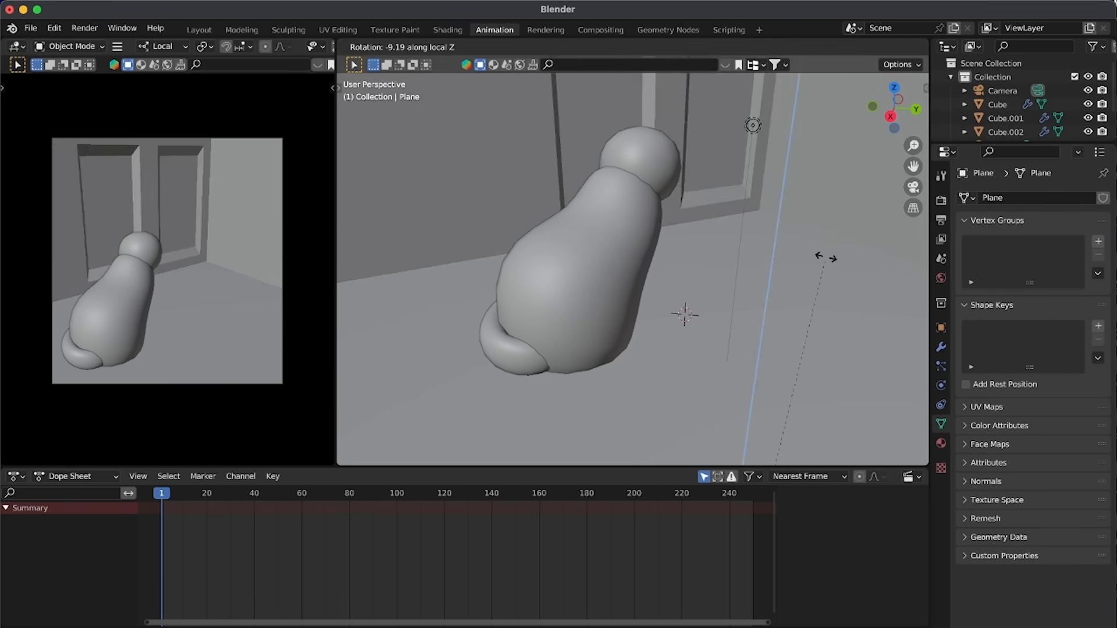
Add a circle mesh to the room scene and open the right cat figure for mesh editing
{"action": "key", "text": "shift+a"}
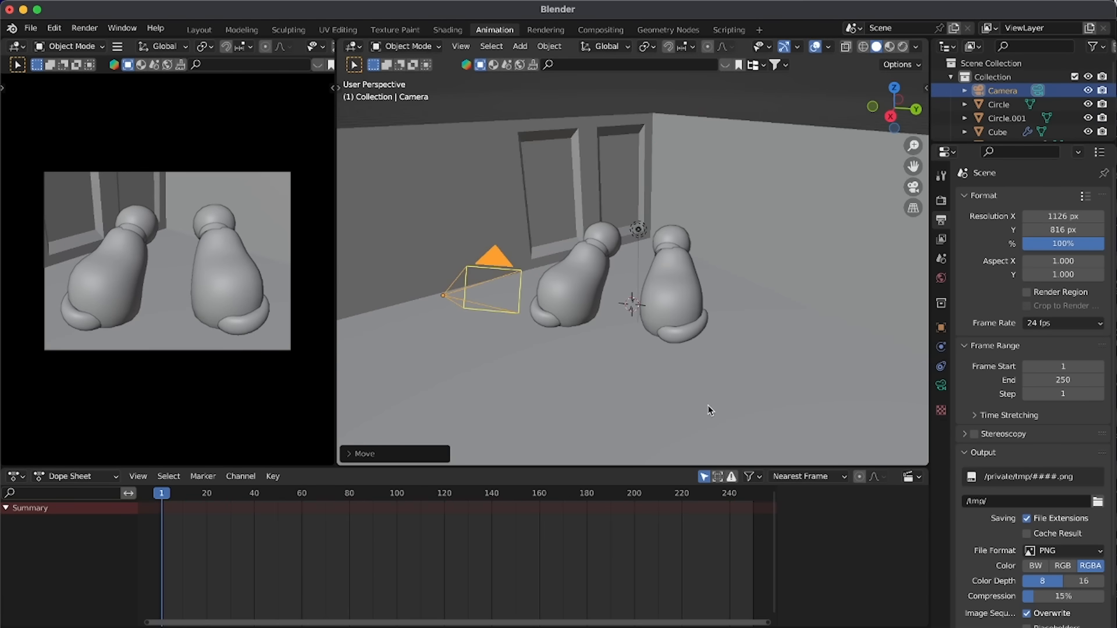
{"action": "left_click", "coordinate": [672, 331]}
{"action": "key", "text": "Tab"}
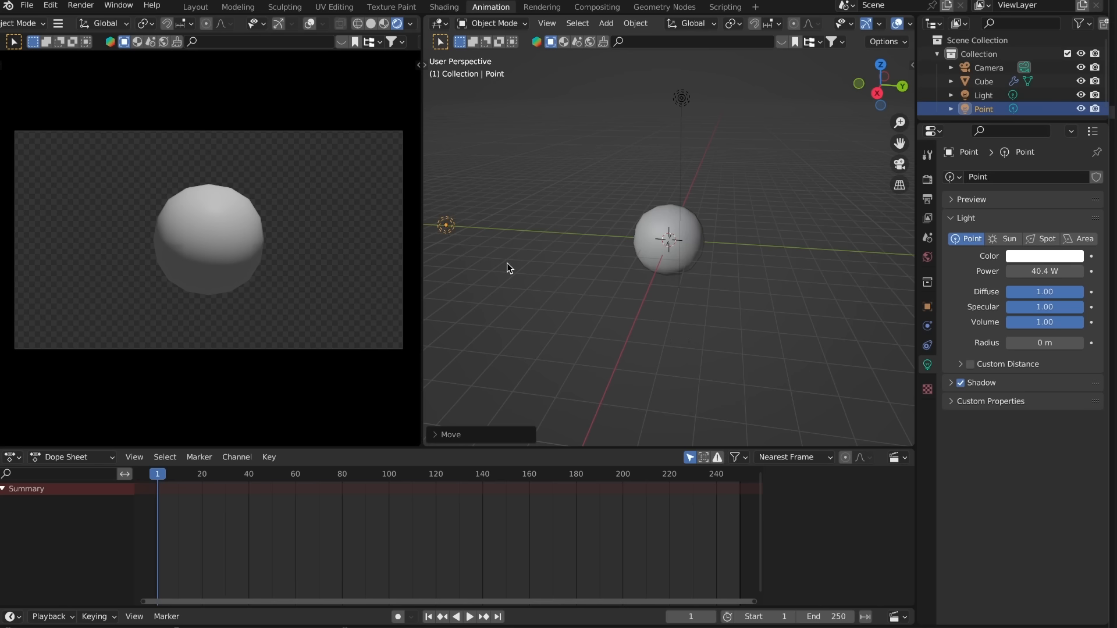
Move the point light beside the sphere
{"action": "key", "text": "g"}
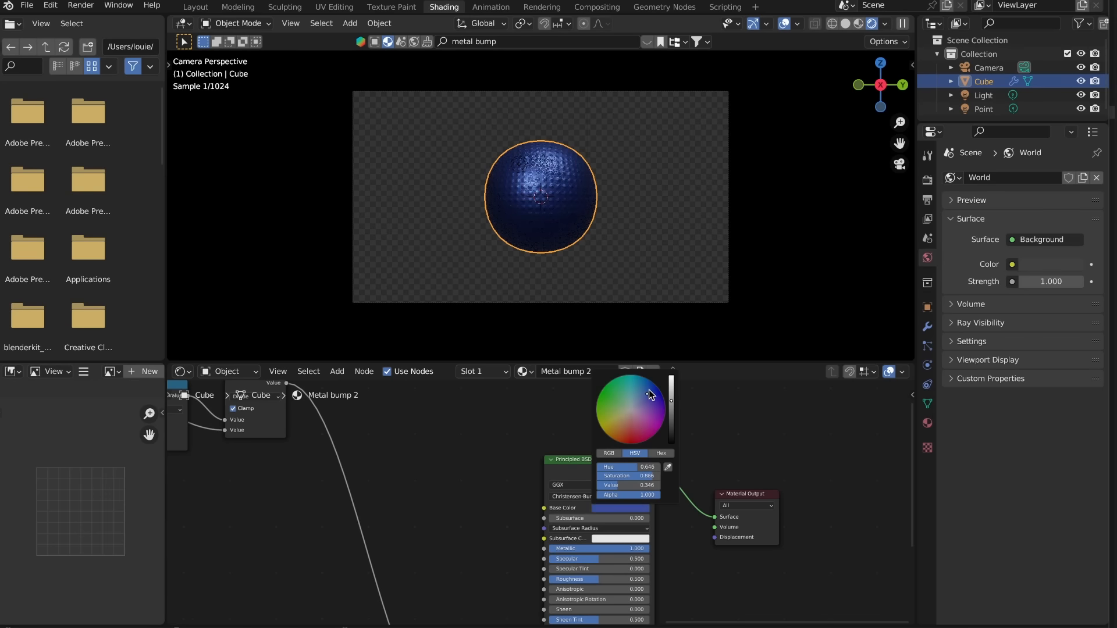
Adjust the base colour of the sphere's metal bump material and change the creature's Key 1 shape key value
{"action": "mouse_move", "coordinate": [657, 386]}
{"action": "left_mouse_down"}
{"action": "mouse_move", "coordinate": [628, 376]}
{"action": "mouse_move", "coordinate": [601, 435]}
{"action": "mouse_move", "coordinate": [657, 432]}
{"action": "mouse_move", "coordinate": [654, 382]}
{"action": "mouse_move", "coordinate": [605, 433]}
{"action": "mouse_move", "coordinate": [667, 407]}
{"action": "left_mouse_up"}
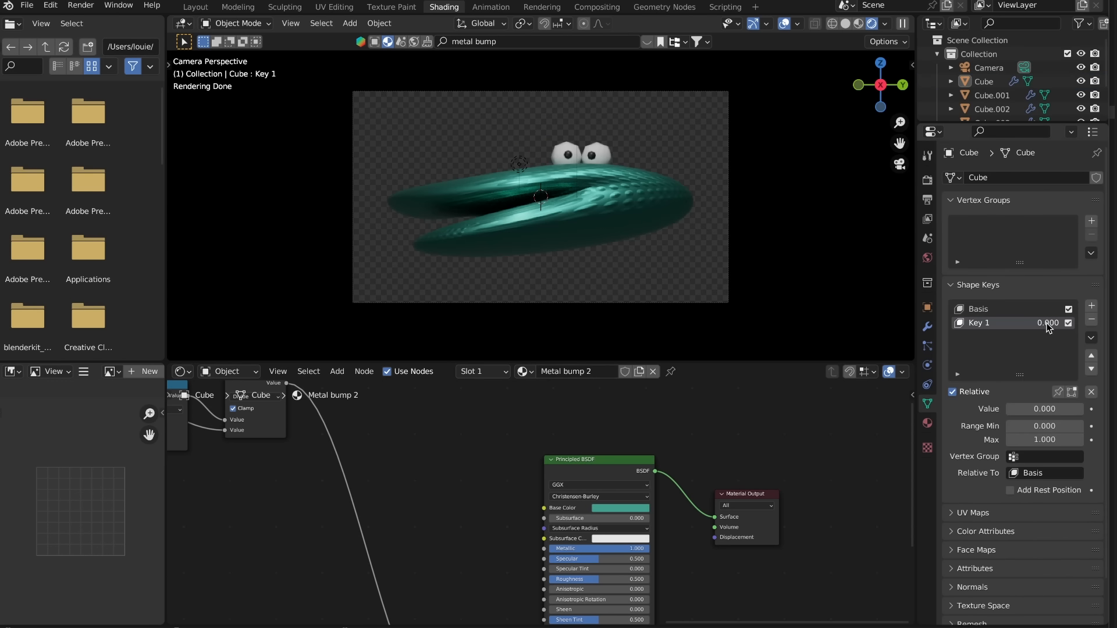
{"action": "left_click_drag", "start_coordinate": [1048, 326], "coordinate": [1088, 325]}
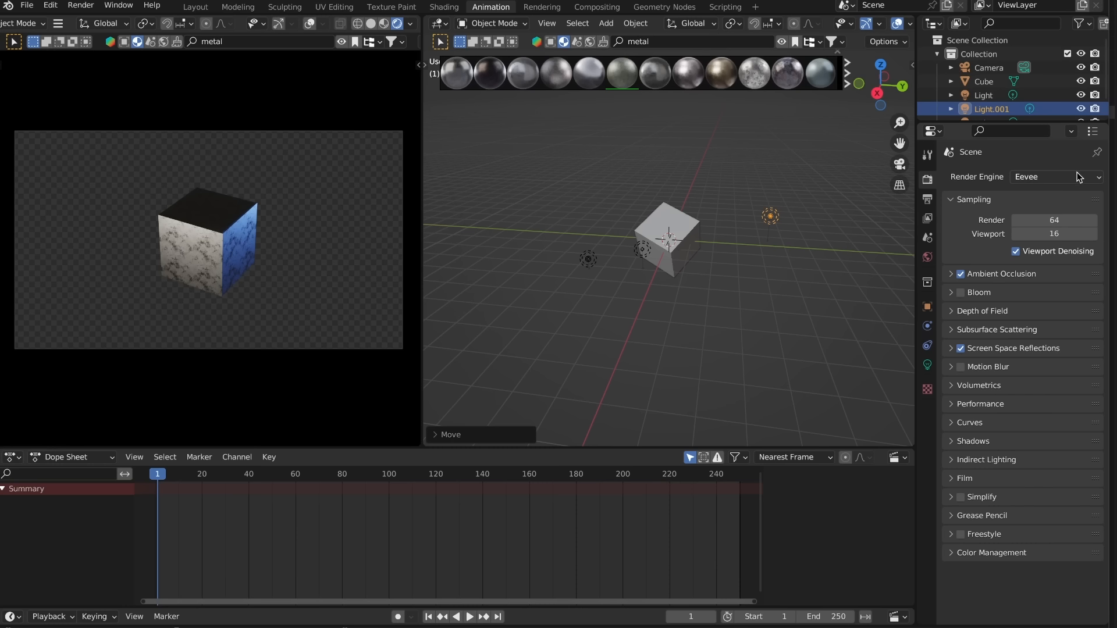
Switch the scene's render engine to Cycles and reopen the engine choice
{"action": "left_click", "coordinate": [1077, 177]}
{"action": "left_click", "coordinate": [1050, 225]}
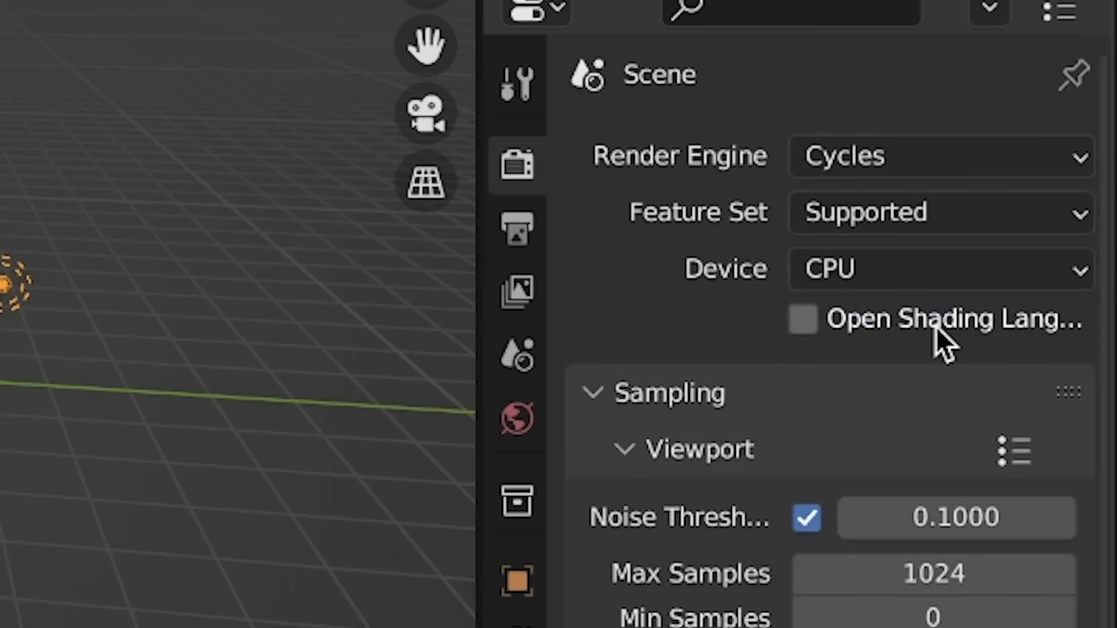
{"action": "left_click", "coordinate": [968, 169]}
{"action": "left_click", "coordinate": [954, 207]}
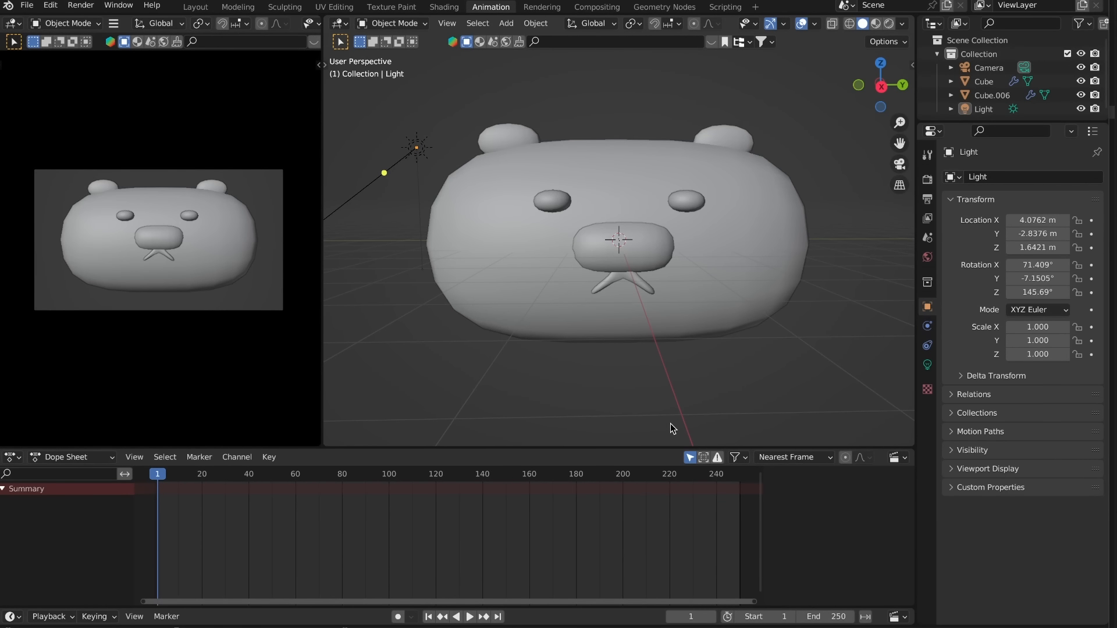
Show the bear in the Shading workspace with rendered shading and give its head an orange base colour
{"action": "left_click", "coordinate": [443, 7]}
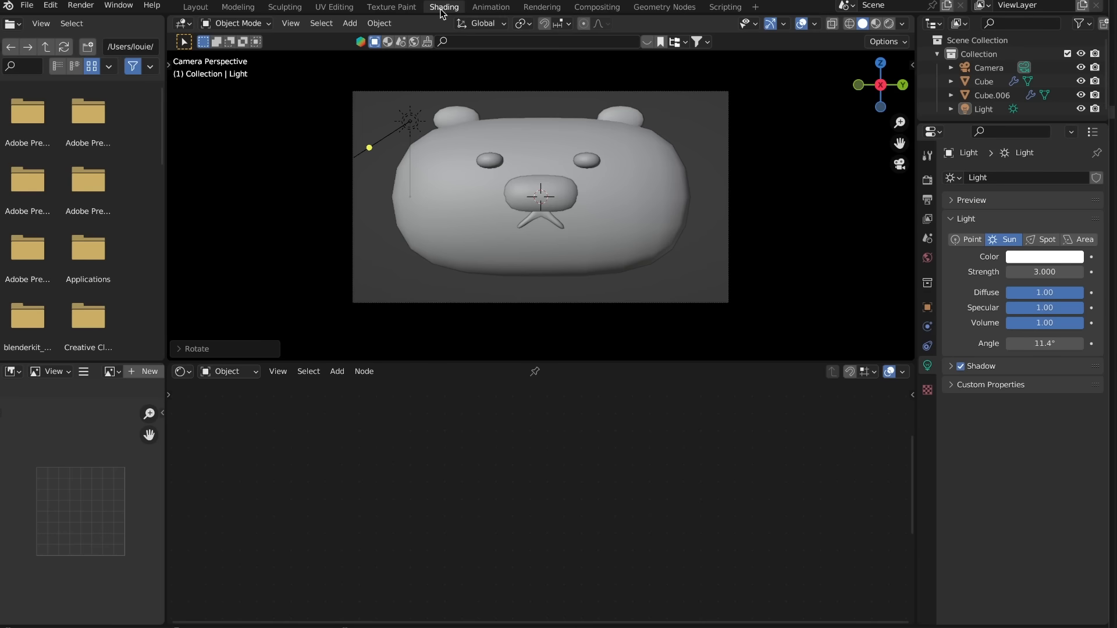
{"action": "left_click", "coordinate": [890, 23]}
{"action": "left_click", "coordinate": [634, 256]}
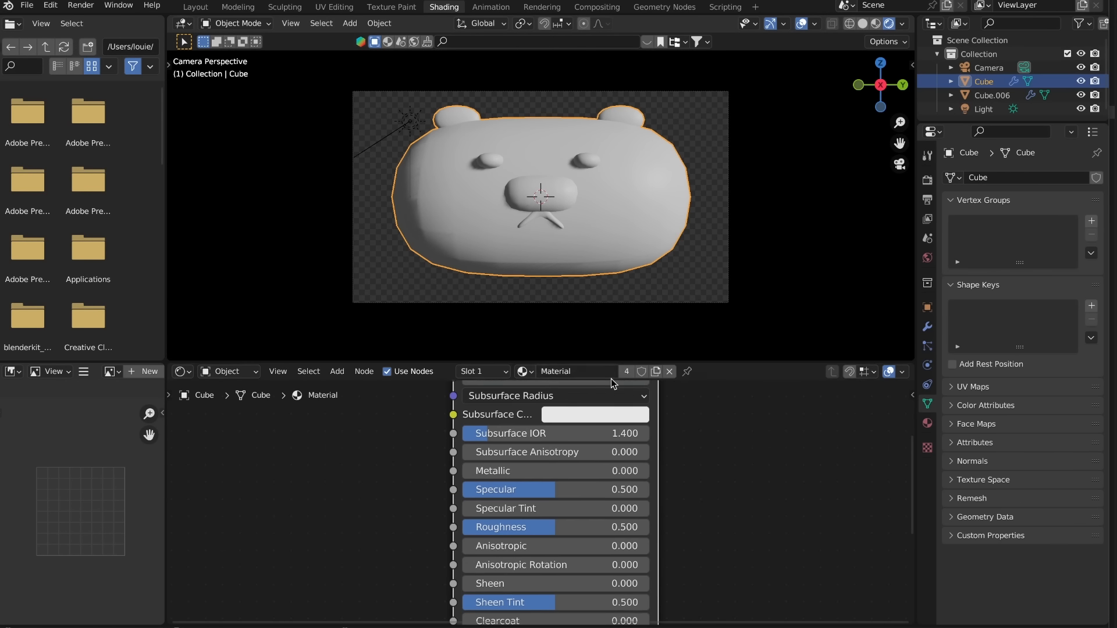
{"action": "middle_click_drag", "start_coordinate": [688, 421], "coordinate": [664, 524]}
{"action": "scroll", "coordinate": [663, 524], "scroll_direction": "down", "scroll_amount": 4}
{"action": "left_click", "coordinate": [585, 473]}
{"action": "left_click", "coordinate": [559, 368]}
Set the head material's specular to 0.748 and roughness to 0.475, and the dark face material's roughness to about 0.39
{"action": "left_click_drag", "start_coordinate": [527, 574], "coordinate": [501, 598]}
{"action": "left_click_drag", "start_coordinate": [507, 554], "coordinate": [559, 549]}
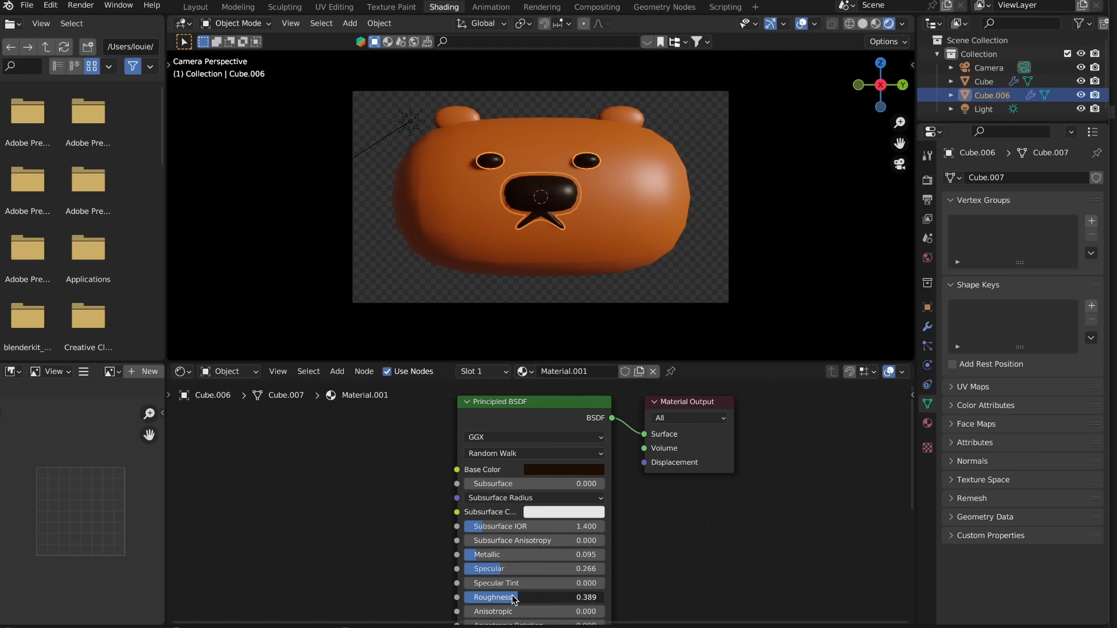
{"action": "left_click_drag", "start_coordinate": [514, 598], "coordinate": [516, 598]}
Add a point light to the bear scene and move it along the X axis
{"action": "left_click", "coordinate": [695, 249]}
{"action": "key", "text": "shift+a"}
{"action": "mouse_move", "coordinate": [660, 420]}
{"action": "left_click", "coordinate": [735, 424]}
{"action": "key", "text": "g"}
{"action": "key", "text": "x"}
{"action": "left_click", "coordinate": [794, 47]}
Set the point light's power to 300 W and position it at the top of the bear's head
{"action": "key", "text": "g"}
{"action": "left_click", "coordinate": [903, 68]}
{"action": "type", "text": "300"}
{"action": "key", "text": "Return"}
{"action": "key", "text": "g"}
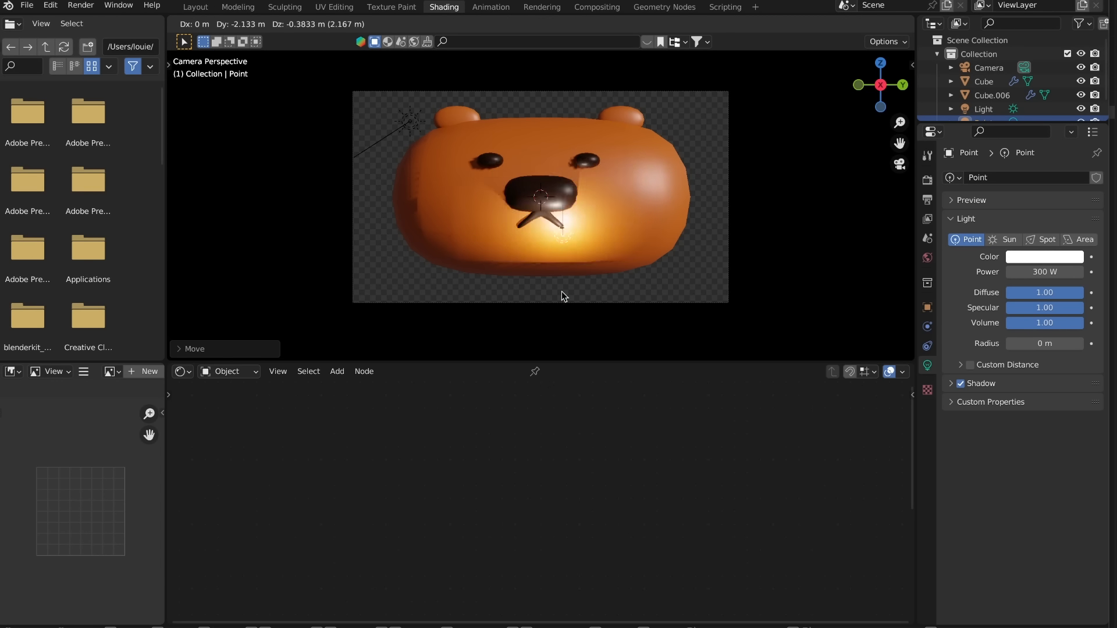
{"action": "left_click", "coordinate": [572, 155]}
Rotate the sun light around the global Z axis to relight the bear from another direction
{"action": "left_click", "coordinate": [983, 109]}
{"action": "key", "text": "r"}
{"action": "key", "text": "z"}
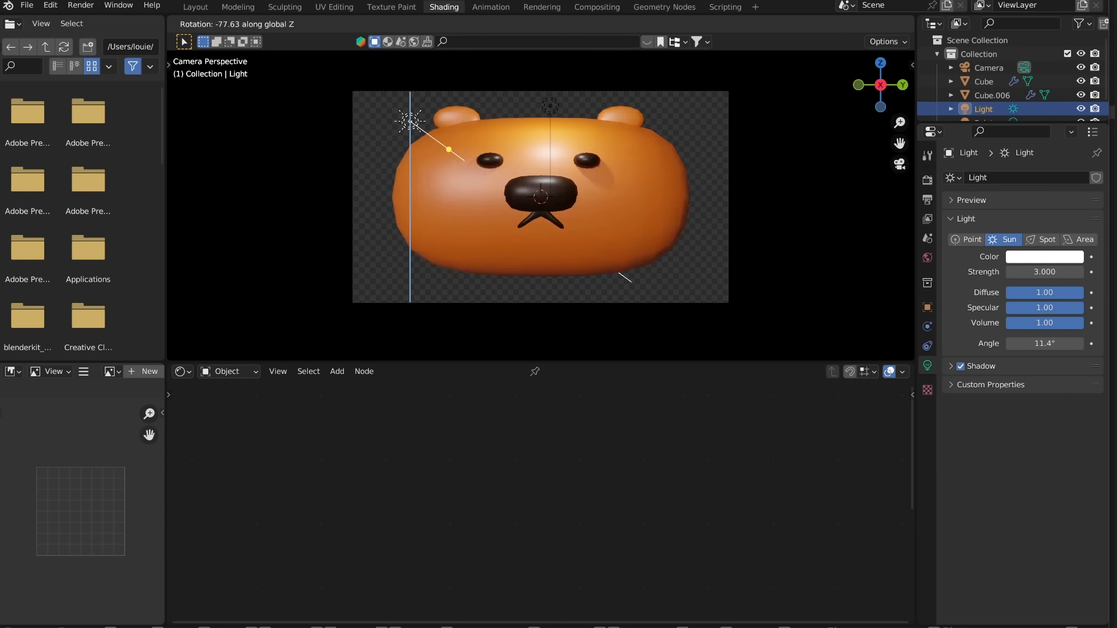
{"action": "left_click", "coordinate": [279, 34]}
Add a Wave Texture node to the bear head's material, beside the Principled BSDF node
{"action": "left_click", "coordinate": [477, 233]}
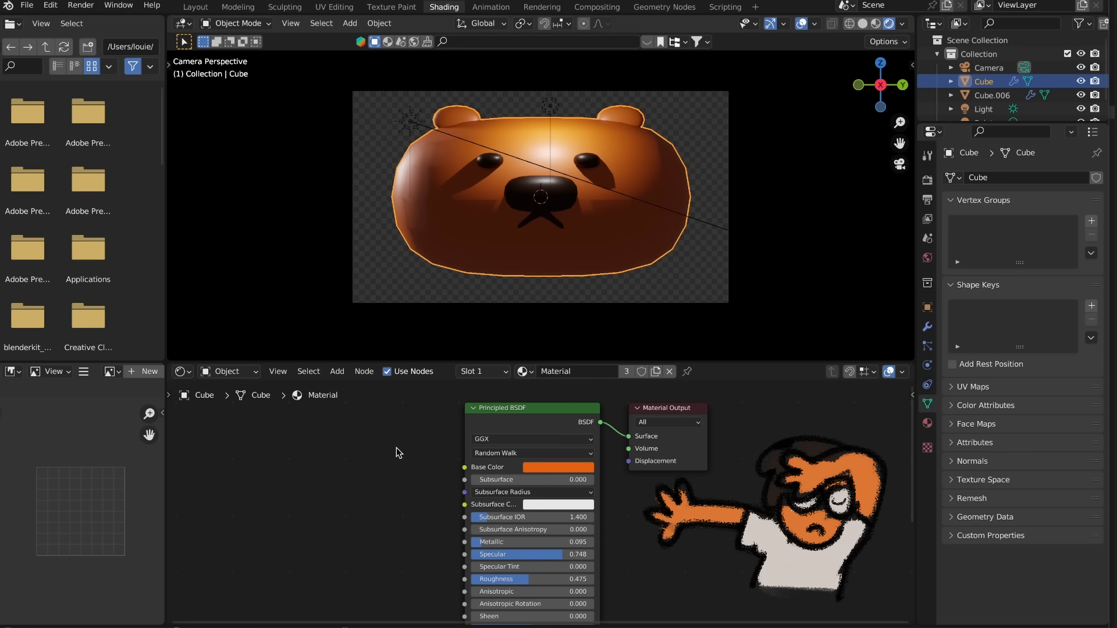
{"action": "key", "text": "shift+a"}
{"action": "type", "text": "wave"}
{"action": "left_click", "coordinate": [430, 480]}
{"action": "left_click", "coordinate": [259, 451]}
Add a Color Ramp node fed by the Wave Texture's color and connect its Color output to the Base Color
{"action": "key", "text": "shift+a"}
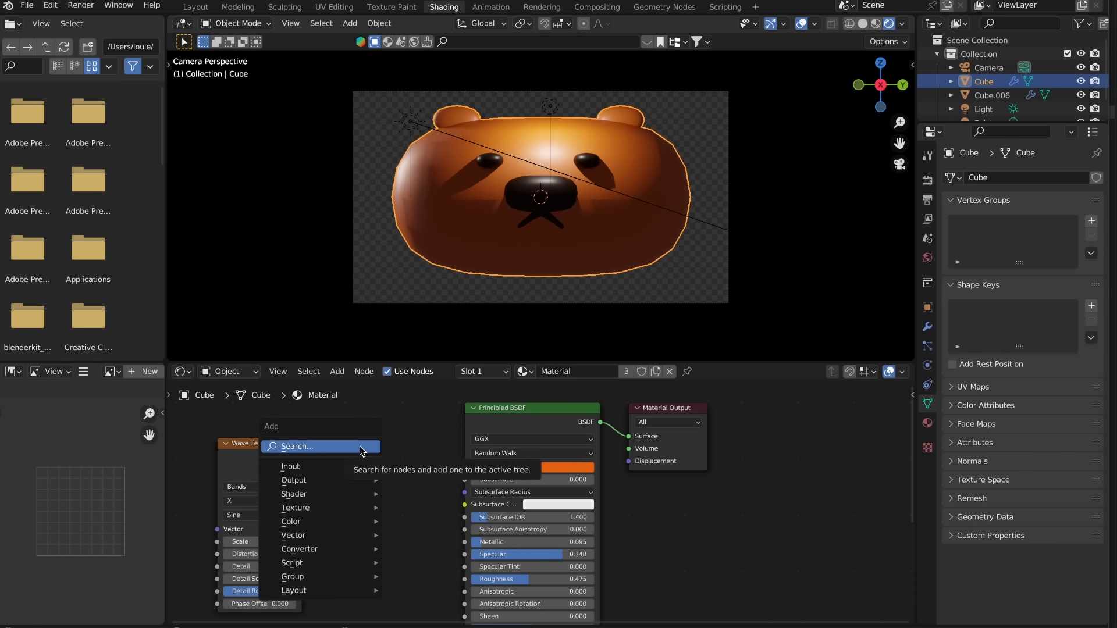
{"action": "type", "text": "color"}
{"action": "left_click", "coordinate": [409, 466]}
{"action": "left_click", "coordinate": [329, 432]}
{"action": "left_click_drag", "start_coordinate": [292, 455], "coordinate": [303, 530]}
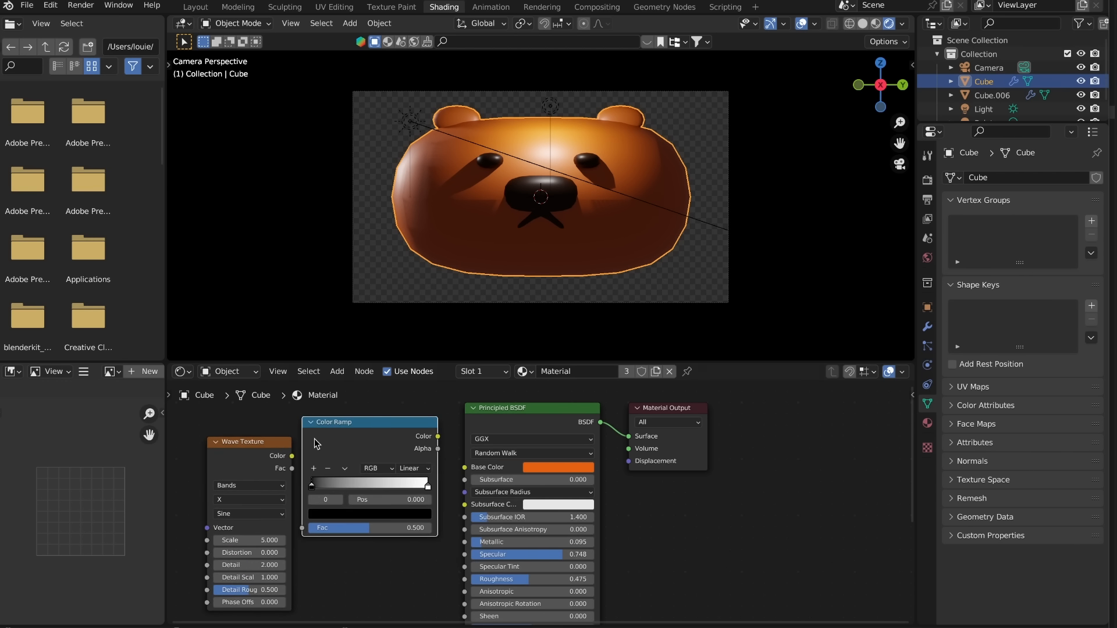
{"action": "left_click_drag", "start_coordinate": [439, 436], "coordinate": [466, 467]}
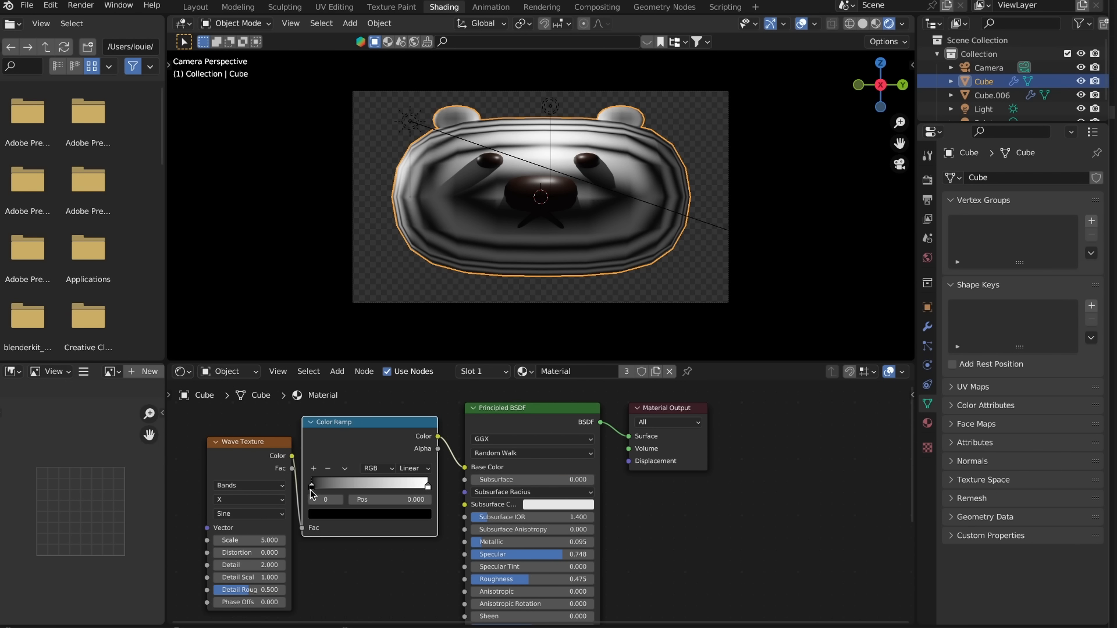
Set the Wave Texture's distortion to 16.4 and recolour the Color Ramp's end stop orange
{"action": "left_click_drag", "start_coordinate": [312, 491], "coordinate": [313, 491]}
{"action": "left_click_drag", "start_coordinate": [264, 551], "coordinate": [309, 548]}
{"action": "left_click", "coordinate": [428, 487]}
{"action": "left_click", "coordinate": [405, 514]}
{"action": "left_click", "coordinate": [341, 430]}
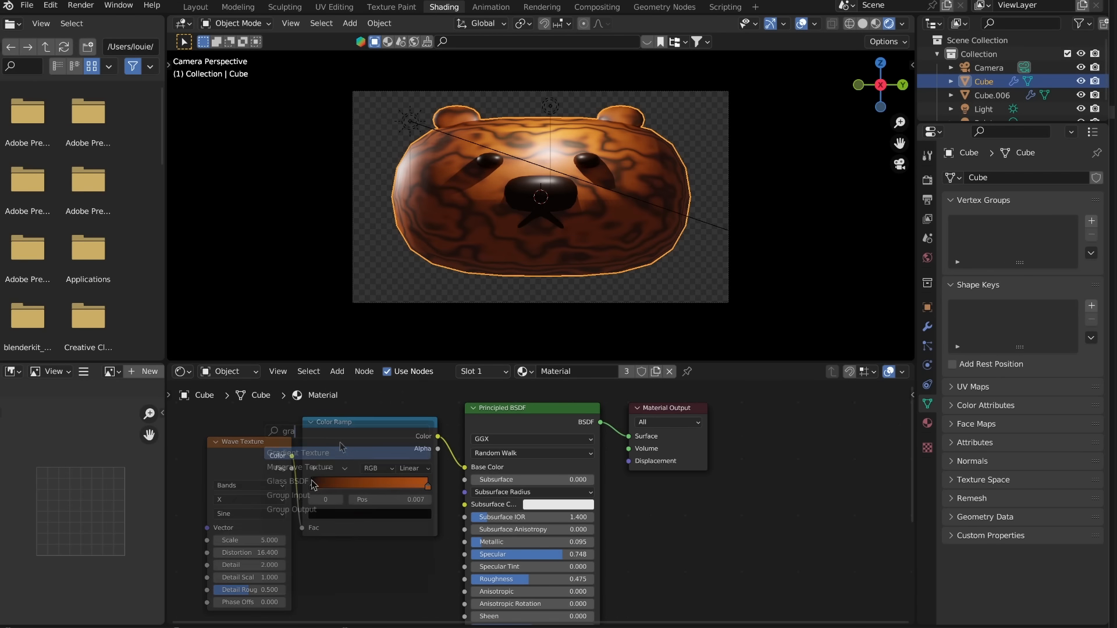
Replace the Wave Texture with a Gradient Texture node and connect its Color output to the Color Ramp's Fac input
{"action": "key", "text": "x"}
{"action": "key", "text": "shift+a"}
{"action": "left_click", "coordinate": [330, 367]}
{"action": "type", "text": "grad"}
{"action": "left_click", "coordinate": [328, 455]}
{"action": "left_click", "coordinate": [269, 471]}
{"action": "left_click_drag", "start_coordinate": [271, 461], "coordinate": [312, 528]}
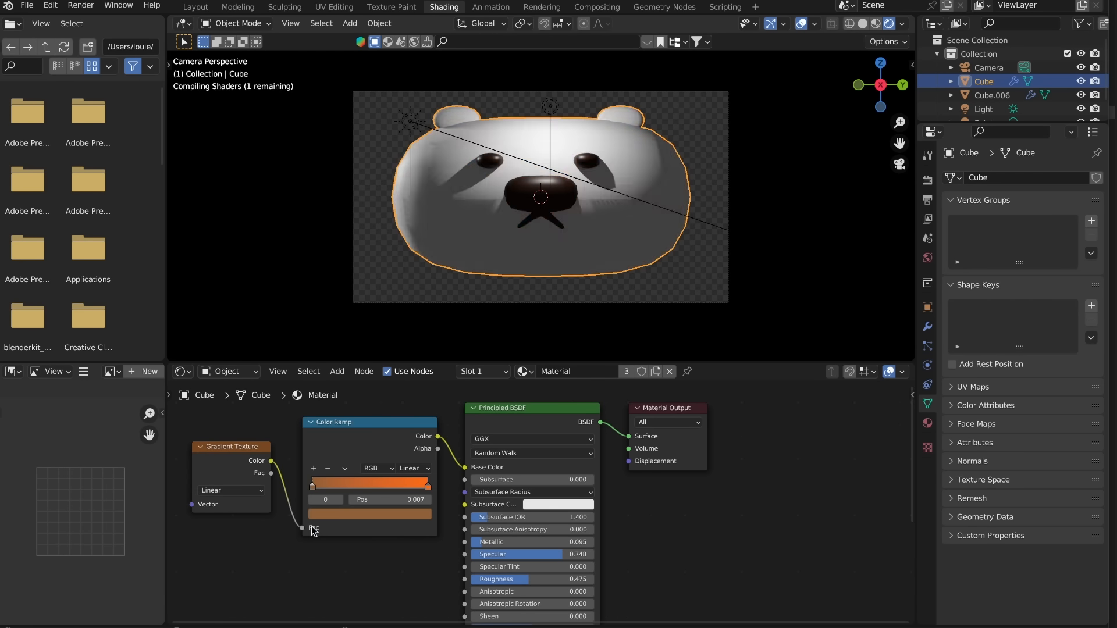
Move the Color Ramp's first stop to position 0.770 and try blue before changing it to deep red
{"action": "left_click", "coordinate": [337, 514]}
{"action": "left_click", "coordinate": [344, 378]}
{"action": "left_click_drag", "start_coordinate": [314, 483], "coordinate": [411, 482]}
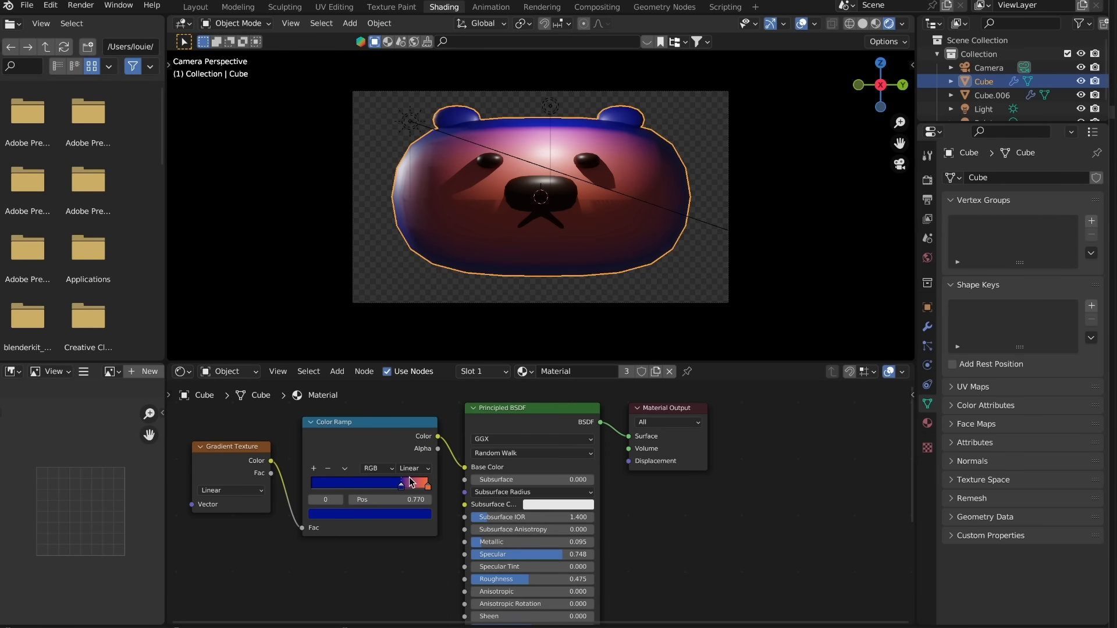
{"action": "left_click", "coordinate": [370, 514]}
{"action": "left_click", "coordinate": [349, 437]}
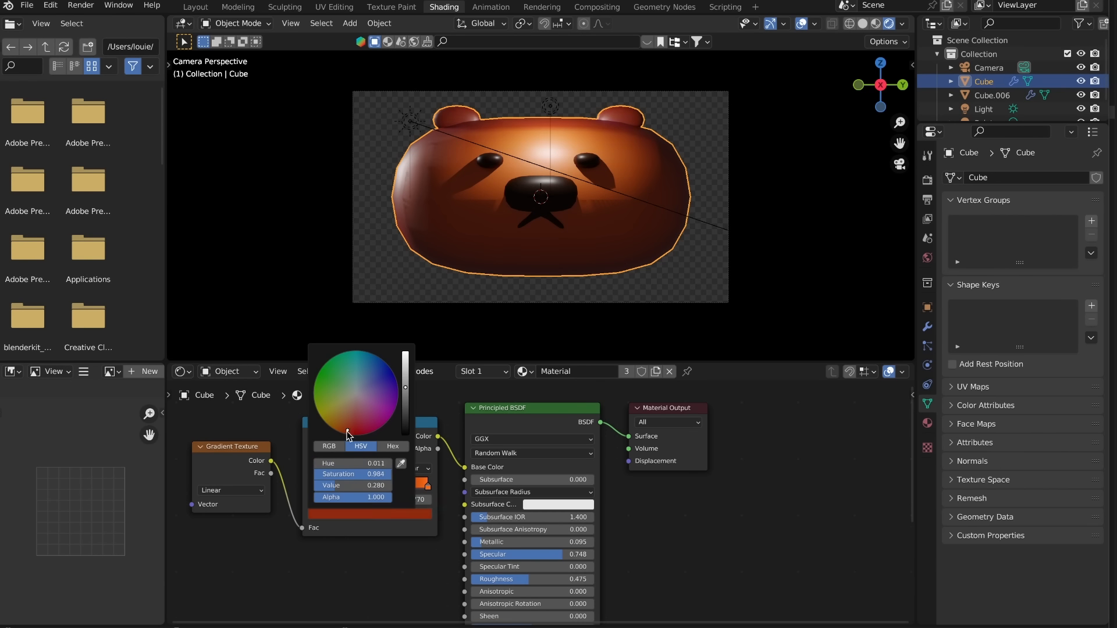
Make the Color Ramp's end stop pale pink and move the red stop back to about the middle of the ramp
{"action": "left_click", "coordinate": [415, 514]}
{"action": "left_click", "coordinate": [355, 401]}
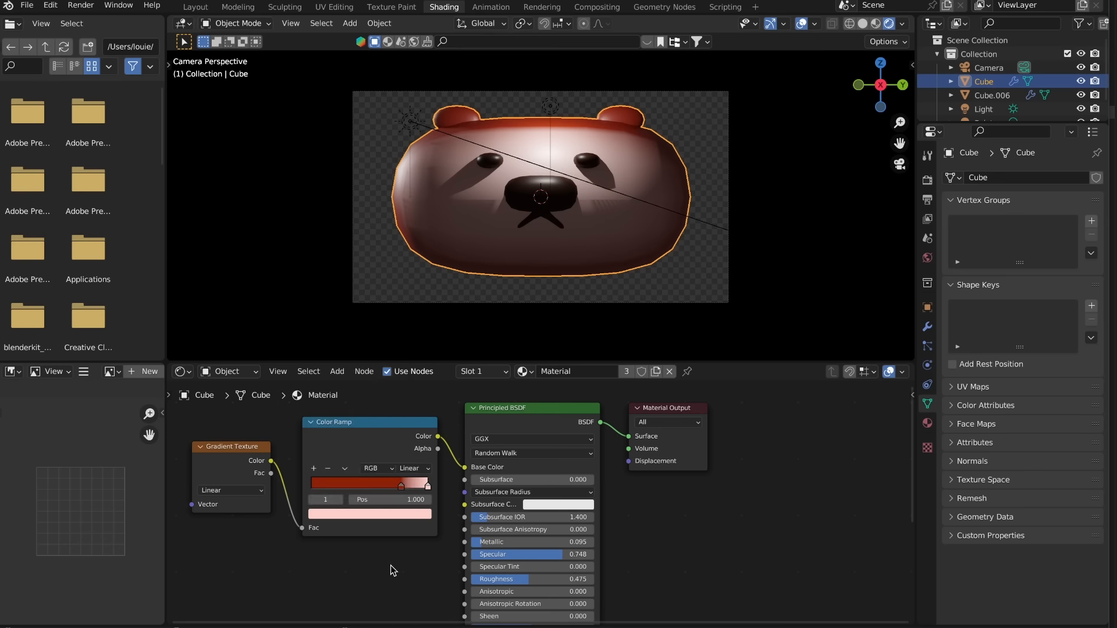
{"action": "left_click", "coordinate": [401, 484]}
{"action": "left_click_drag", "start_coordinate": [403, 483], "coordinate": [370, 486]}
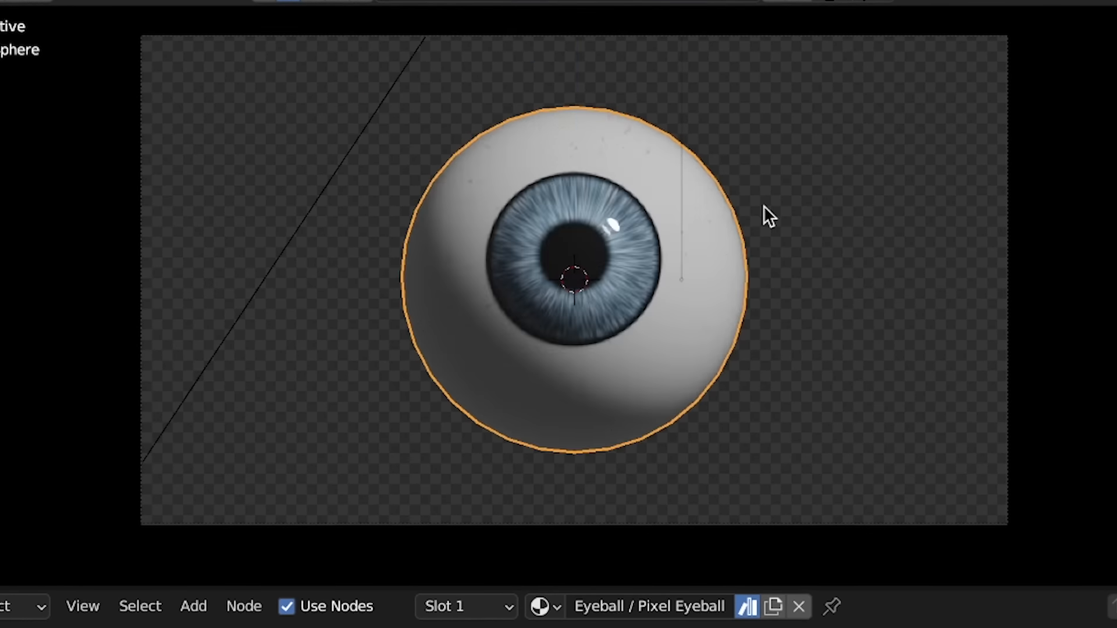
Rotate the eyeball sphere around the Z axis
{"action": "key", "text": "r"}
{"action": "key", "text": "z"}
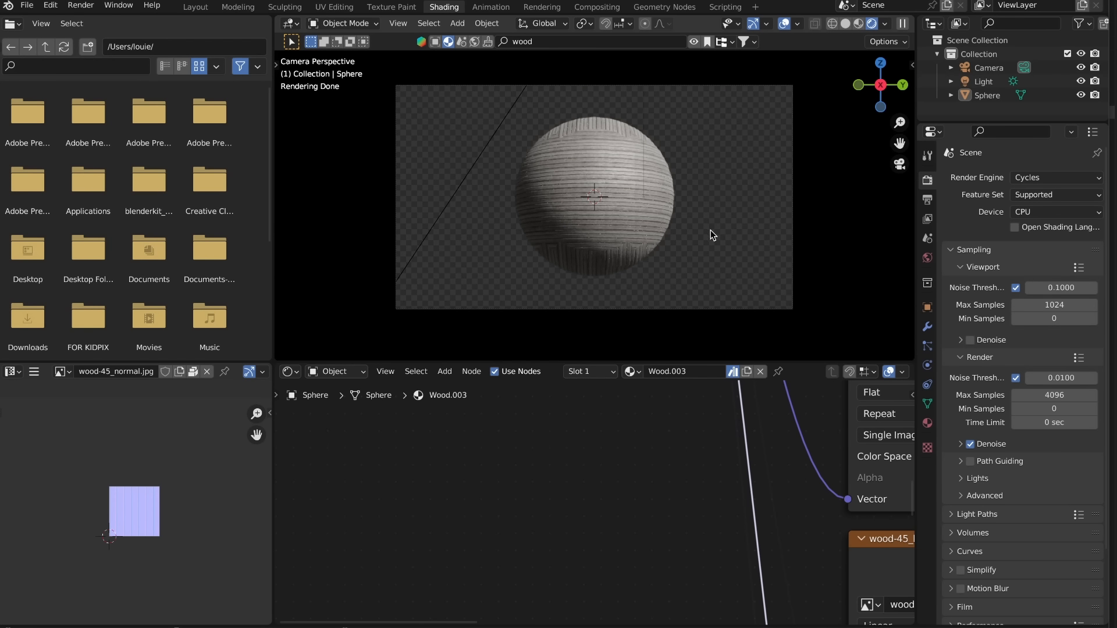
Enter Edit Mode on the wooden sphere and select its entire mesh to display the UV layout
{"action": "left_click", "coordinate": [648, 219]}
{"action": "key", "text": "Tab"}
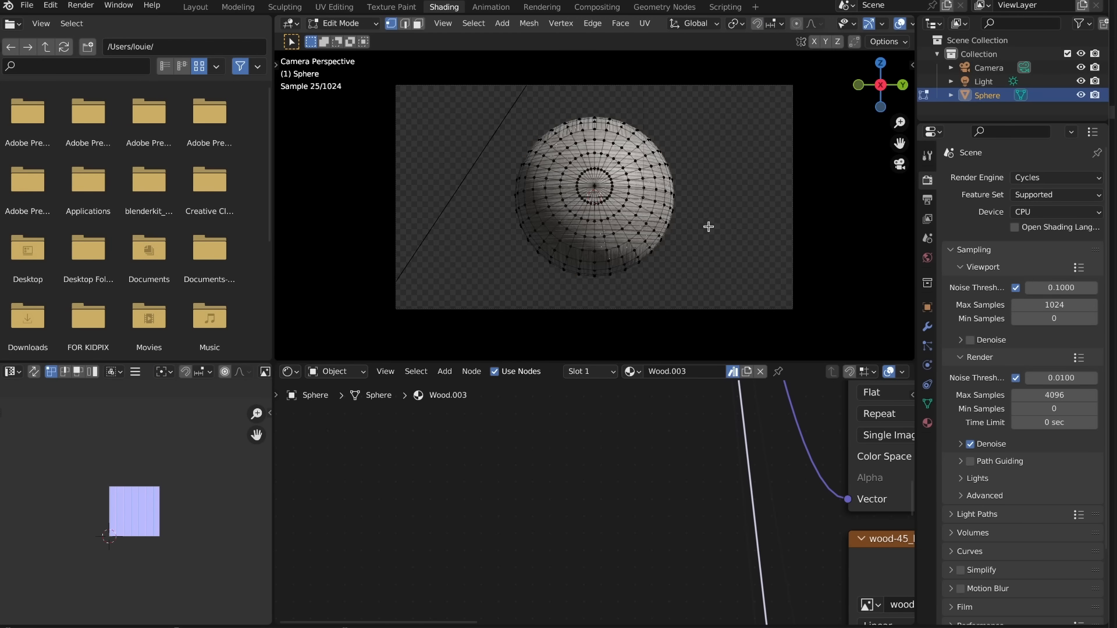
{"action": "key", "text": "a"}
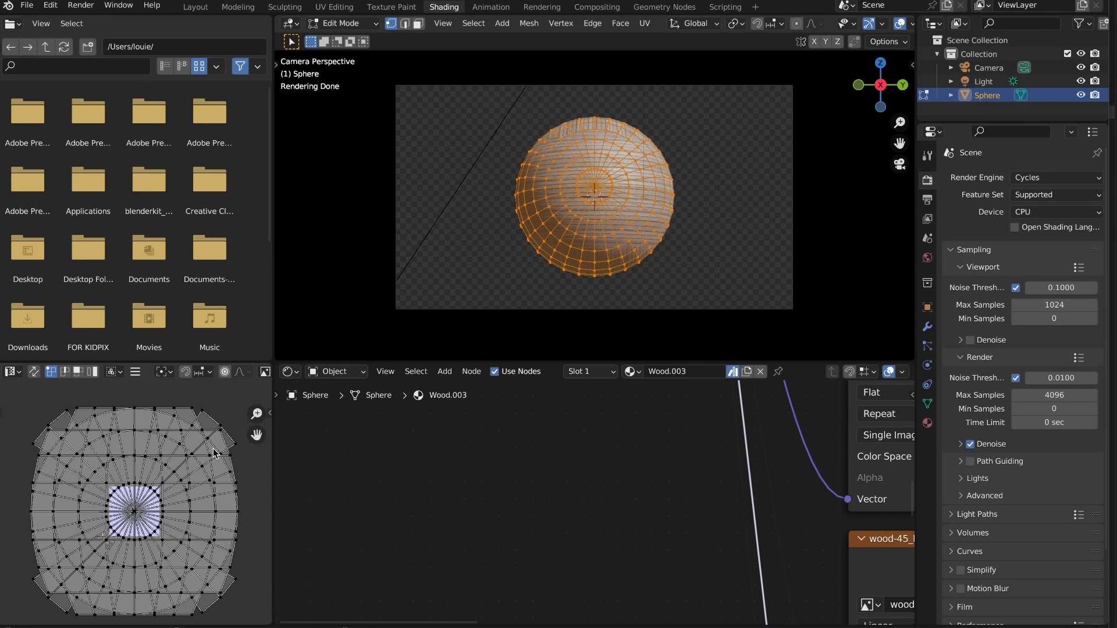
Turn off the viewport overlays and scale all of the sphere's UVs down to the size of the texture image
{"action": "left_click", "coordinate": [903, 24]}
{"action": "key", "text": "a"}
{"action": "key", "text": "s"}
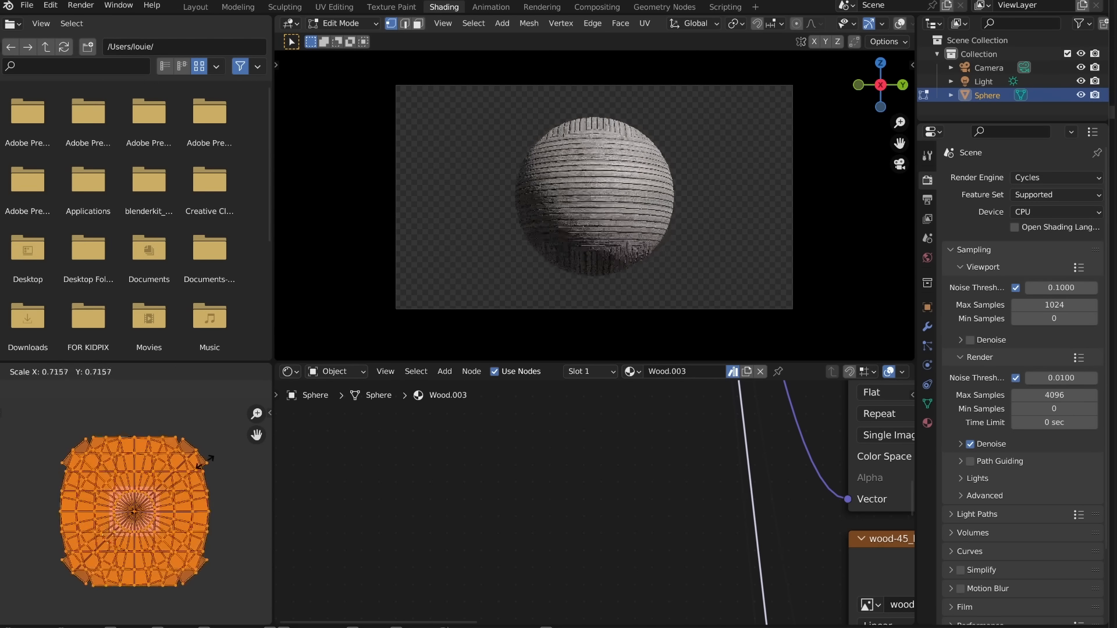
{"action": "left_click", "coordinate": [182, 508]}
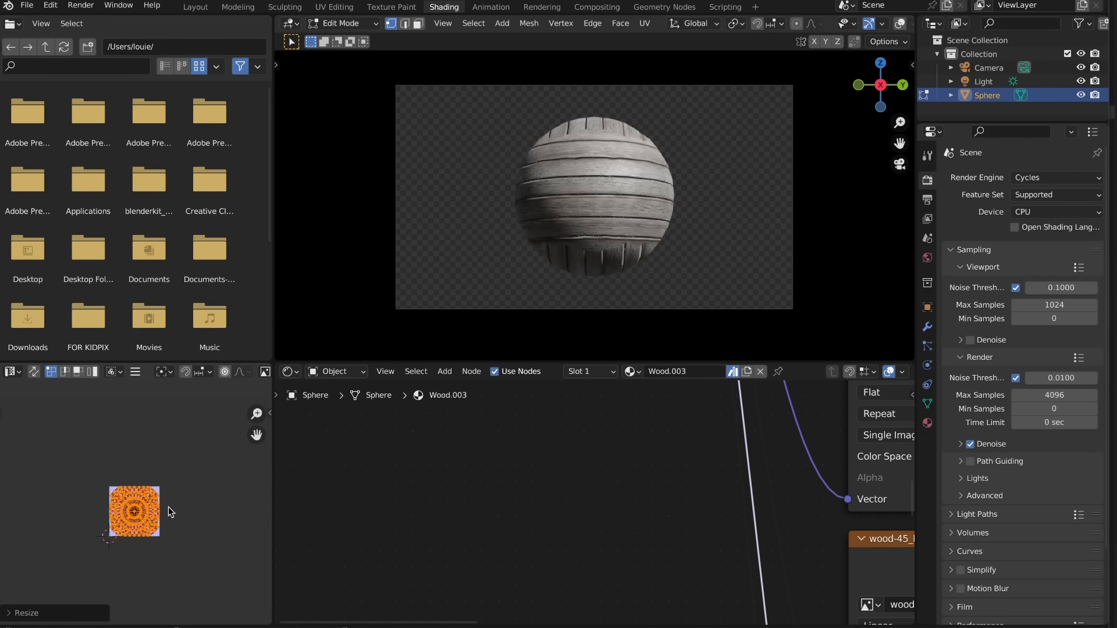
Try scaling the sphere's UVs far up, undo it, and start rotating the UV layout
{"action": "key", "text": "s"}
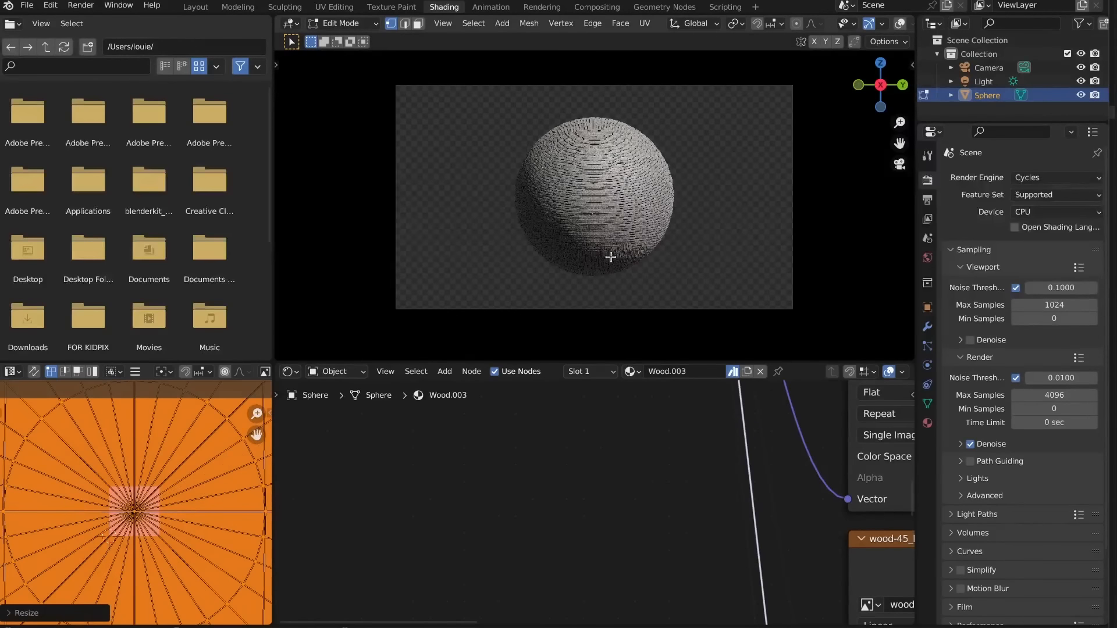
{"action": "key", "text": "ctrl+z"}
{"action": "key", "text": "r"}
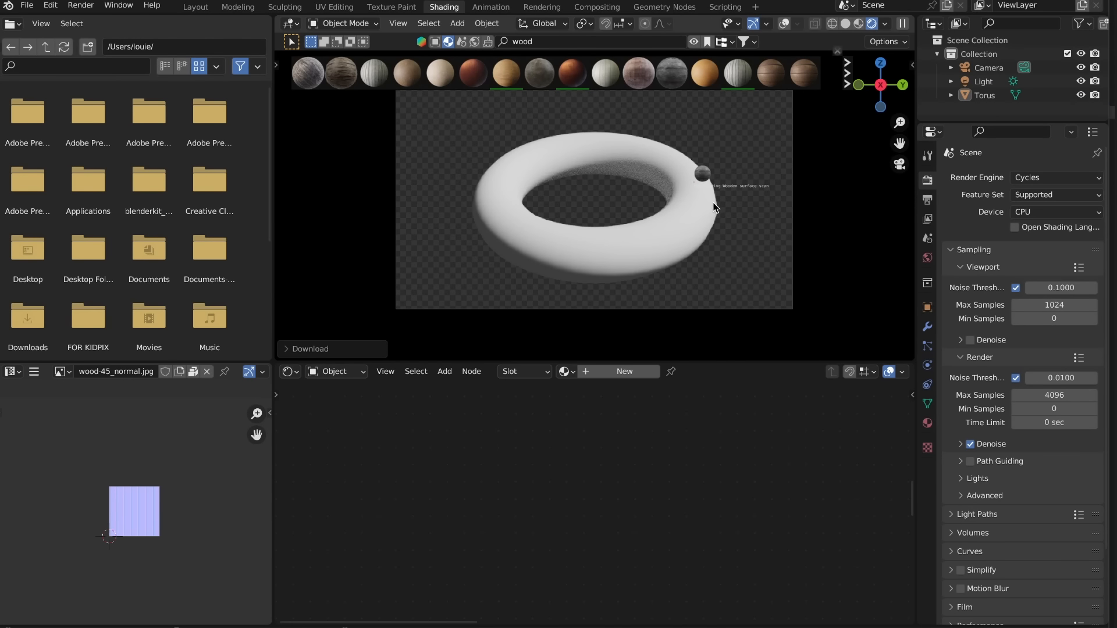
Apply the Wooden surface scan material to the torus and unwrap its mesh with Smart UV Project
{"action": "left_click_drag", "start_coordinate": [715, 208], "coordinate": [715, 211]}
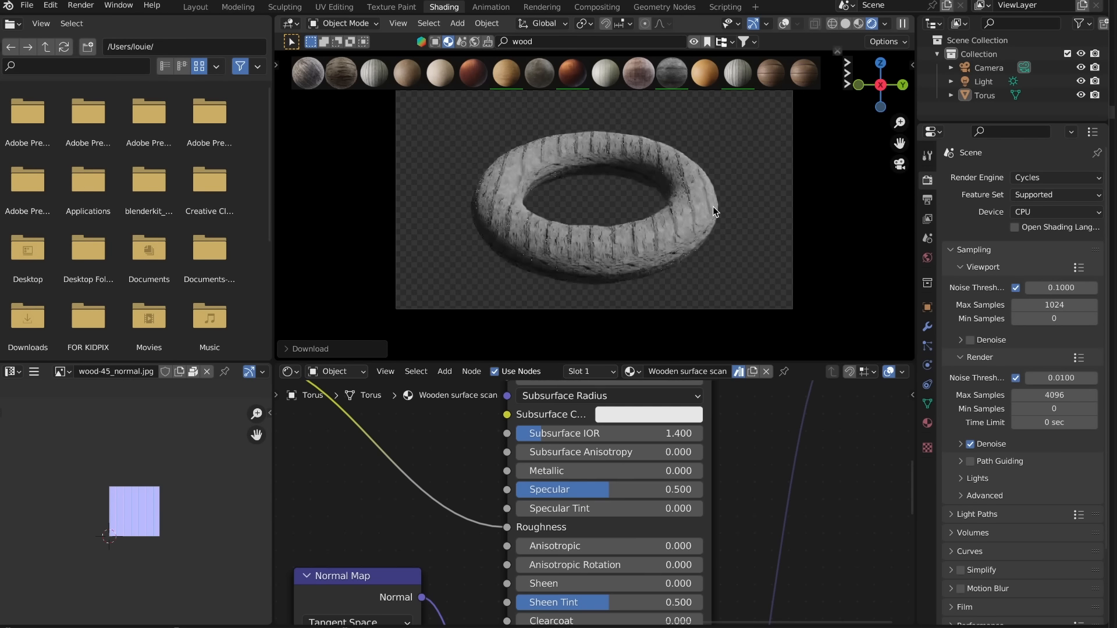
{"action": "key", "text": "Tab"}
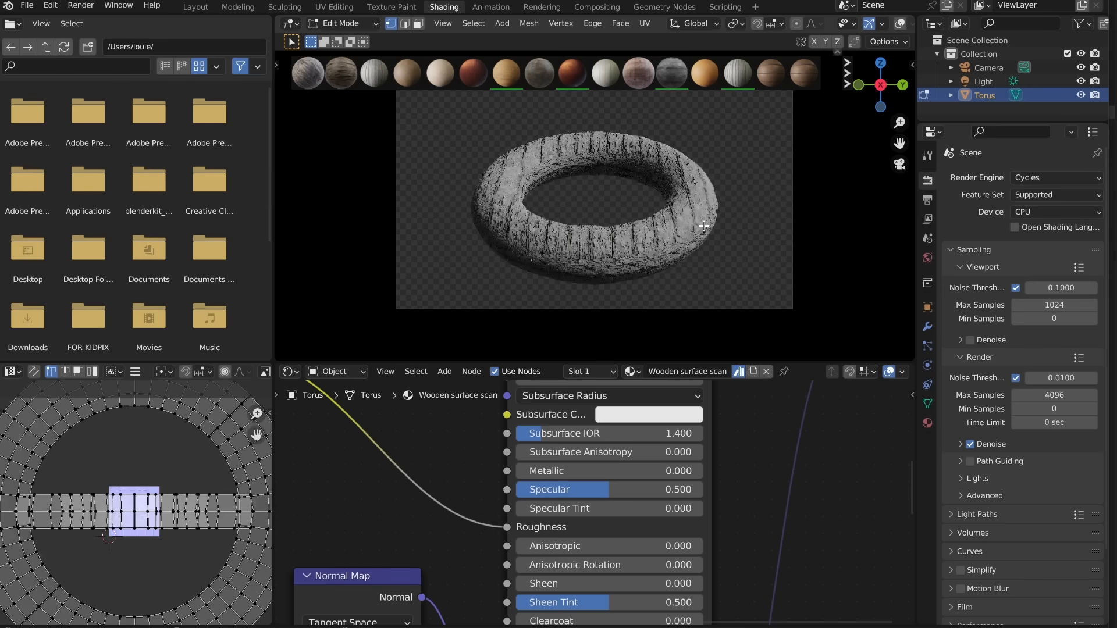
{"action": "left_click", "coordinate": [645, 23]}
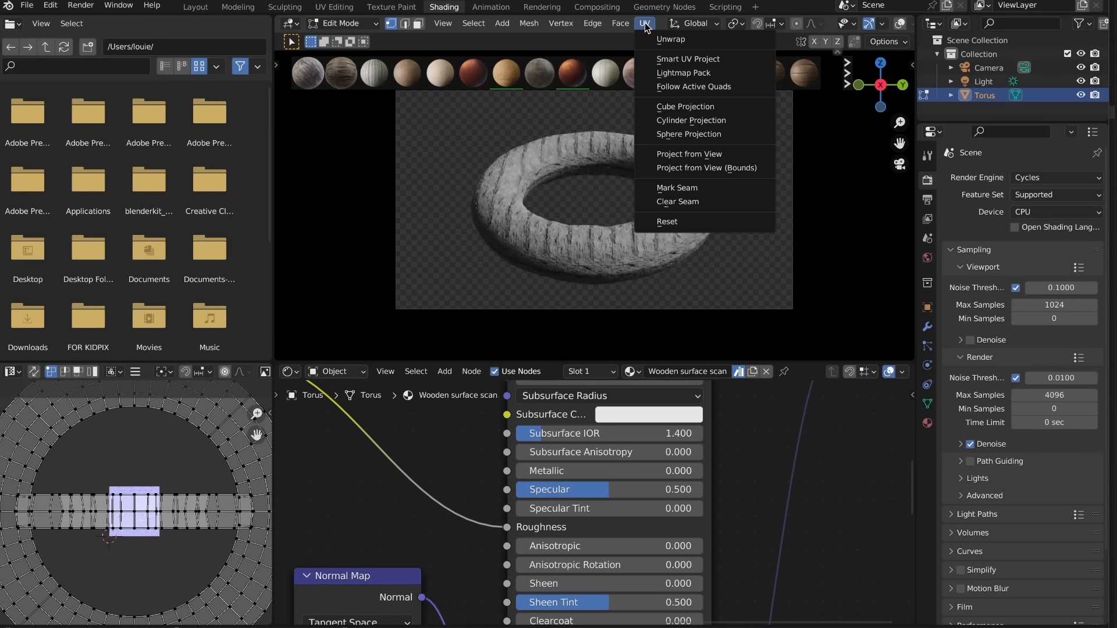
{"action": "left_click", "coordinate": [688, 59]}
{"action": "left_click", "coordinate": [692, 182]}
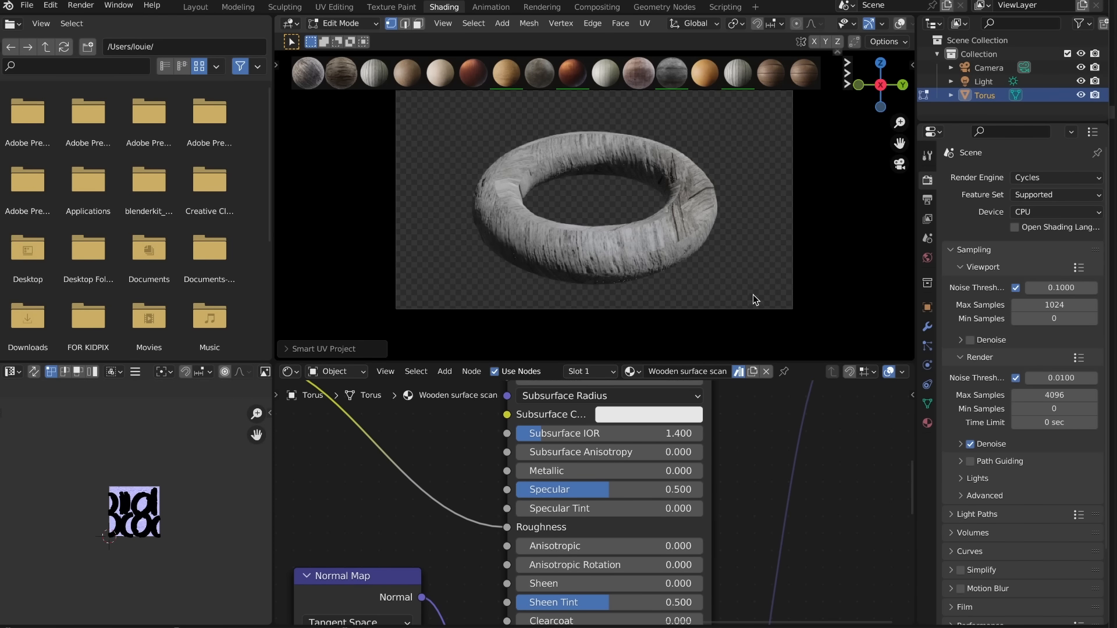
Select all of the torus's UV islands and scale them up well beyond the texture image
{"action": "key", "text": "a"}
{"action": "key", "text": "s"}
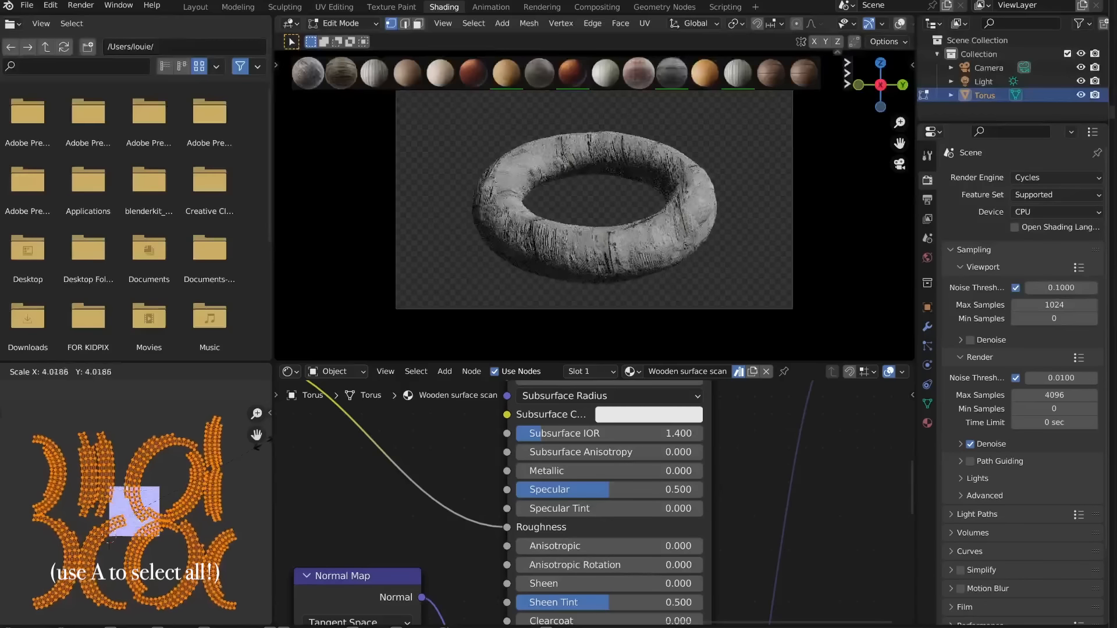
{"action": "key", "text": "Return"}
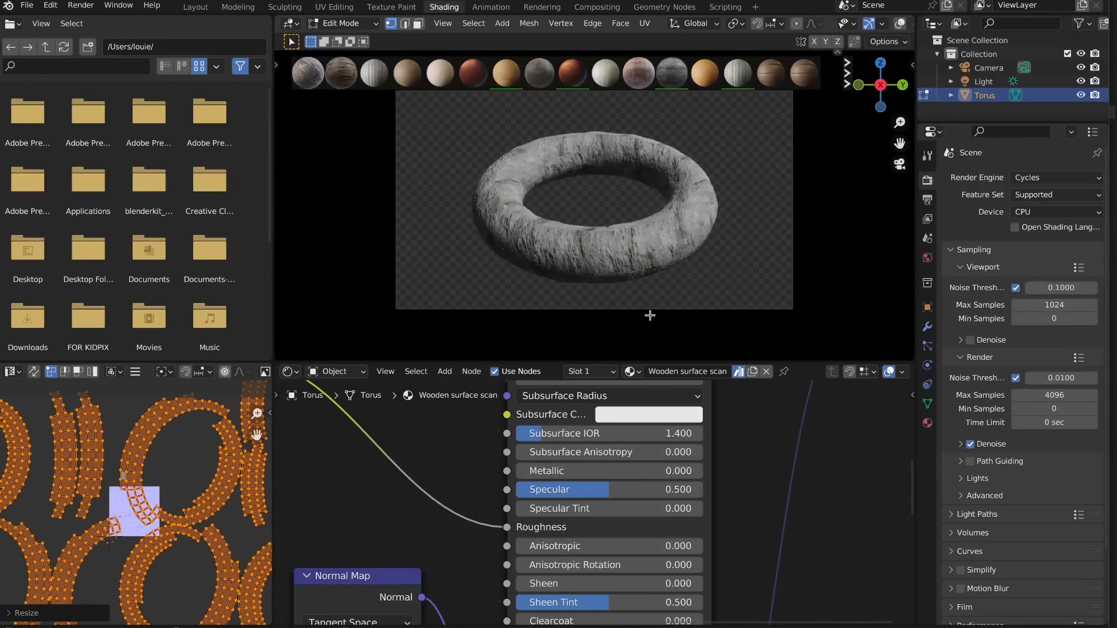
{"action": "left_click", "coordinate": [759, 302]}
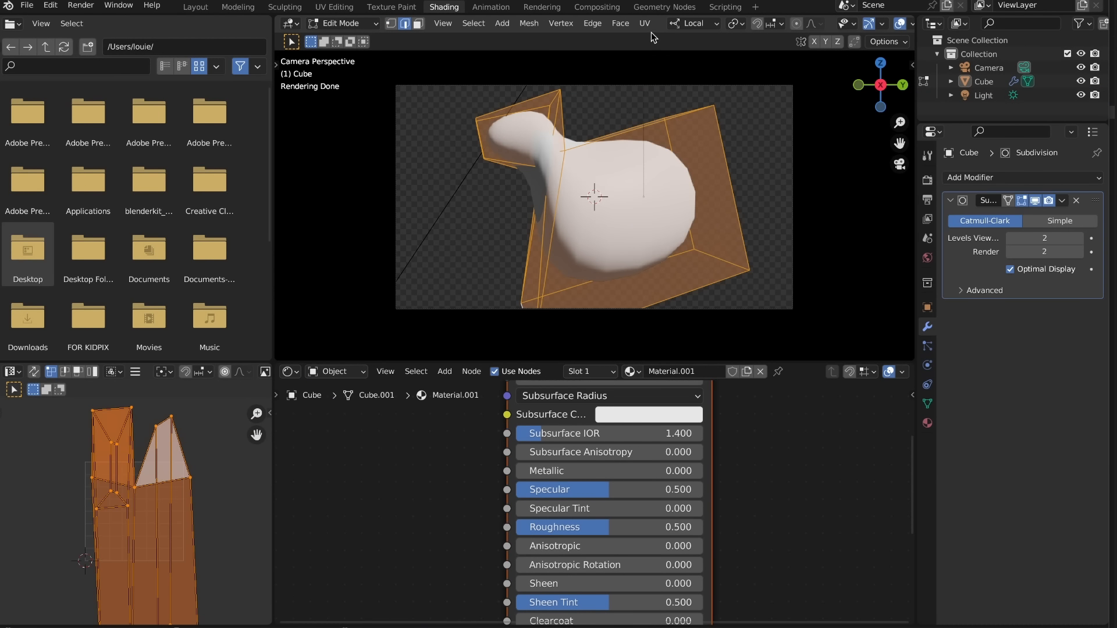
Unwrap the long-necked creature's mesh with Project from View, and redo it with Project from View (Bounds)
{"action": "left_click", "coordinate": [645, 23]}
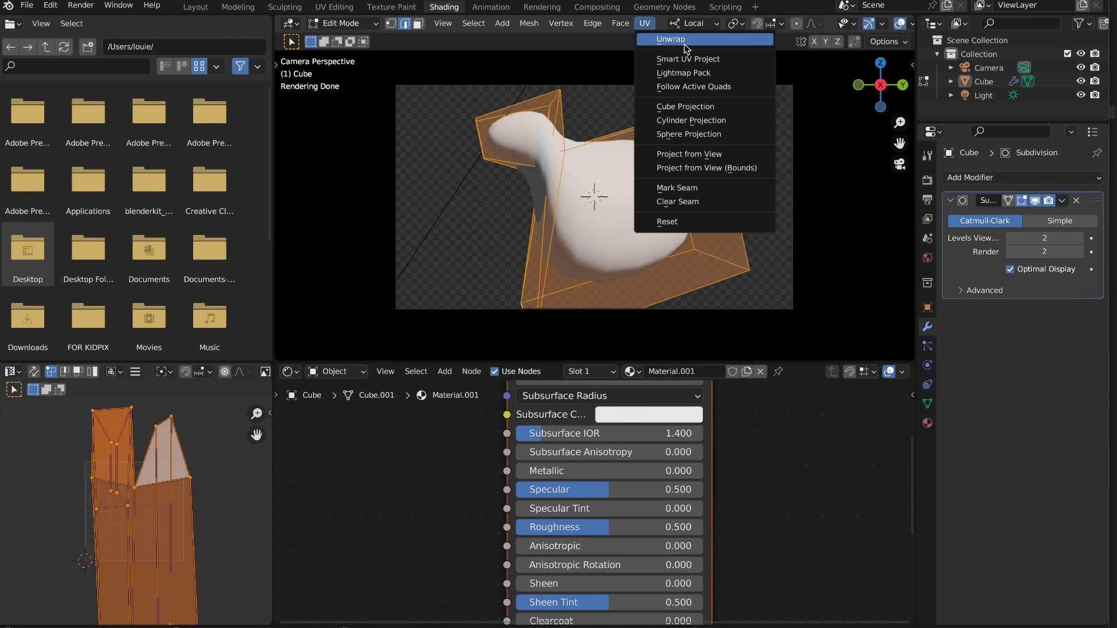
{"action": "left_click", "coordinate": [717, 154]}
{"action": "left_click", "coordinate": [645, 24]}
{"action": "left_click", "coordinate": [707, 168]}
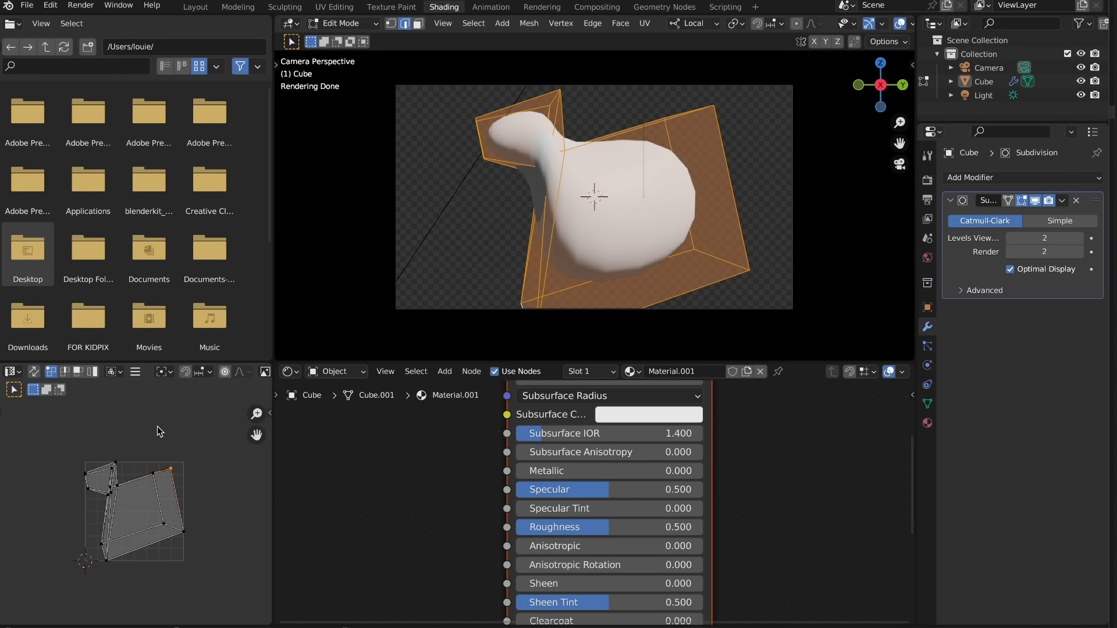
Add an Image Texture node to the creature's Material.001
{"action": "scroll", "coordinate": [390, 496], "scroll_direction": "down", "scroll_amount": 3}
{"action": "key", "text": "shift+a"}
{"action": "type", "text": "image"}
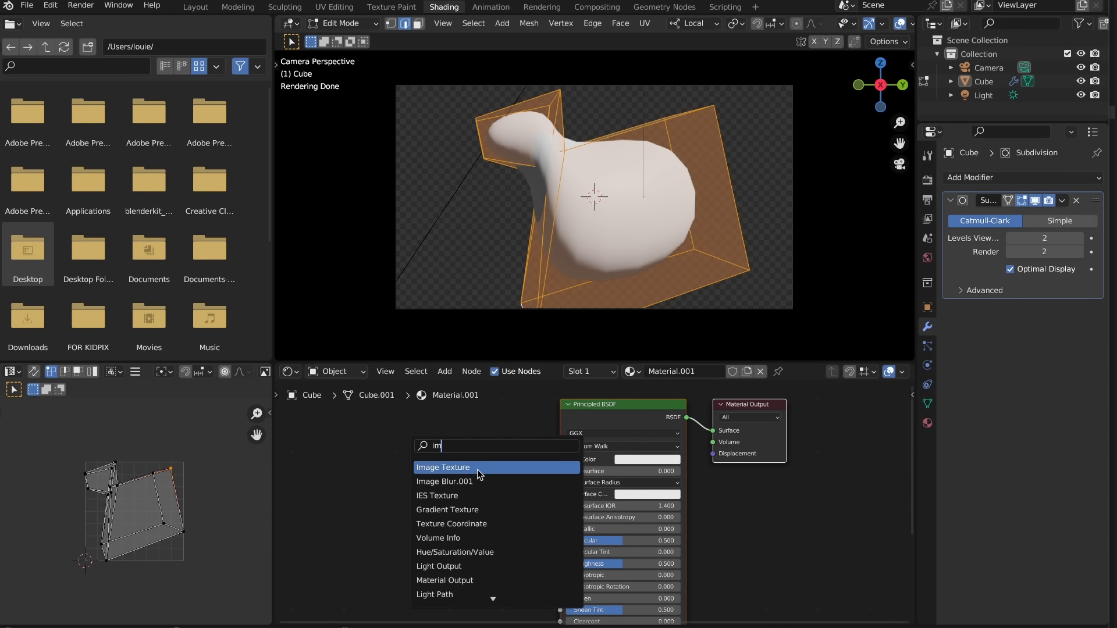
{"action": "left_click", "coordinate": [418, 464]}
Load texture.png from the BLENDER VIDEO folder into the Image Texture node and connect its Color to the Principled BSDF's Base Color
{"action": "left_click", "coordinate": [451, 466]}
{"action": "left_click", "coordinate": [257, 374]}
{"action": "left_click", "coordinate": [253, 386]}
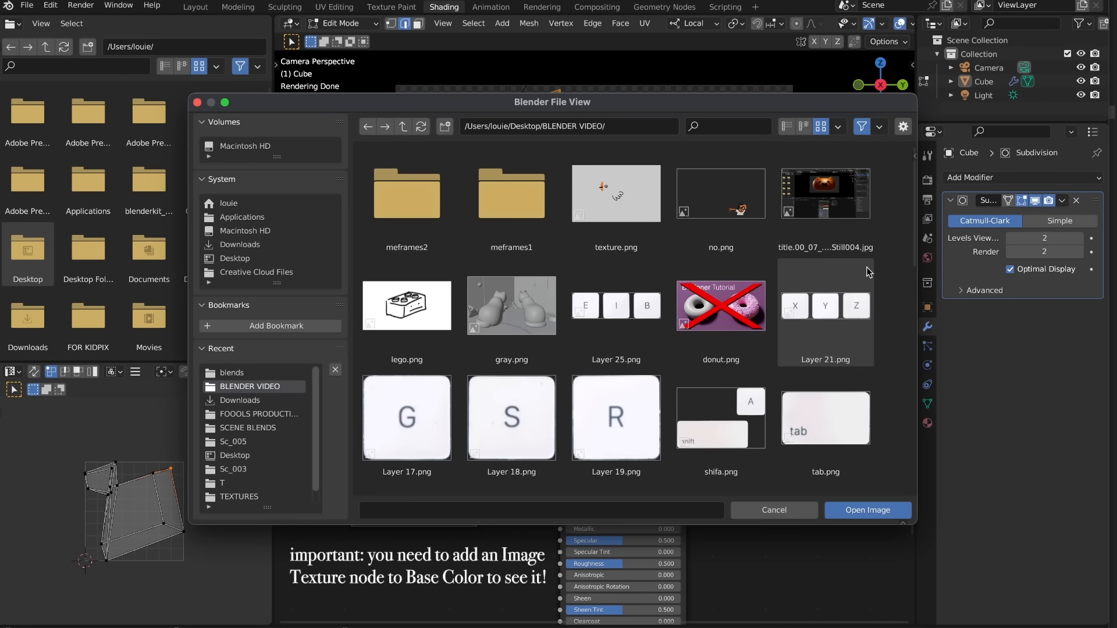
{"action": "double_click", "coordinate": [614, 199]}
{"action": "left_click_drag", "start_coordinate": [477, 438], "coordinate": [560, 460]}
Scale the creature's UV layout to fit the drawn face and wing, and rotate the textured creature freely in Object Mode
{"action": "scroll", "coordinate": [174, 494], "scroll_direction": "down", "scroll_amount": 6}
{"action": "key", "text": "s"}
{"action": "left_click", "coordinate": [200, 492]}
{"action": "key", "text": "Tab"}
{"action": "key", "text": "r"}
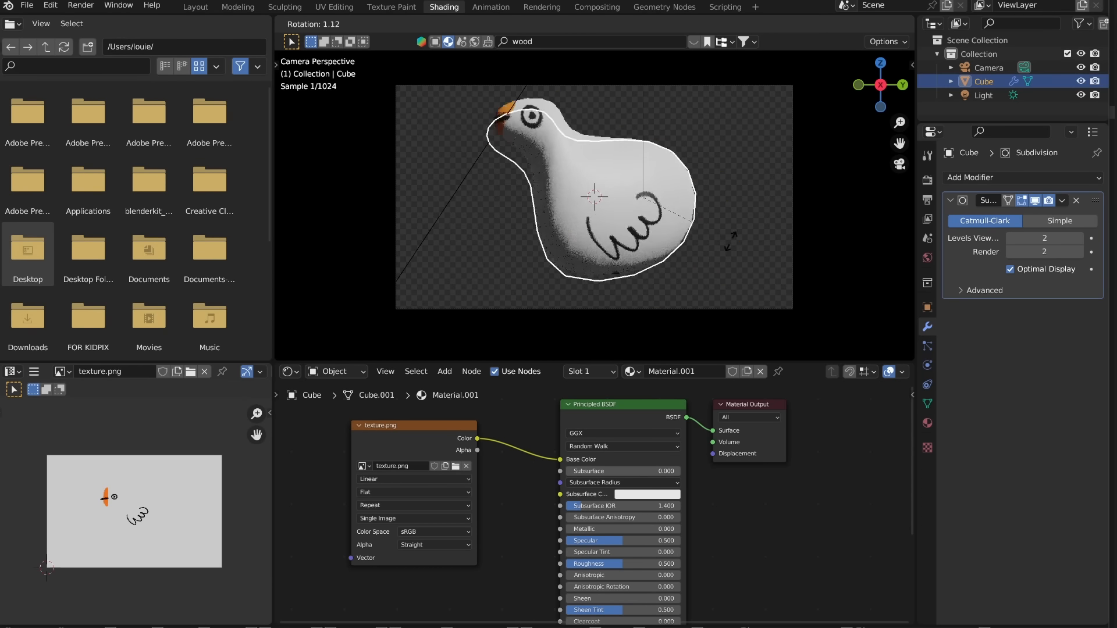
{"action": "key", "text": "r"}
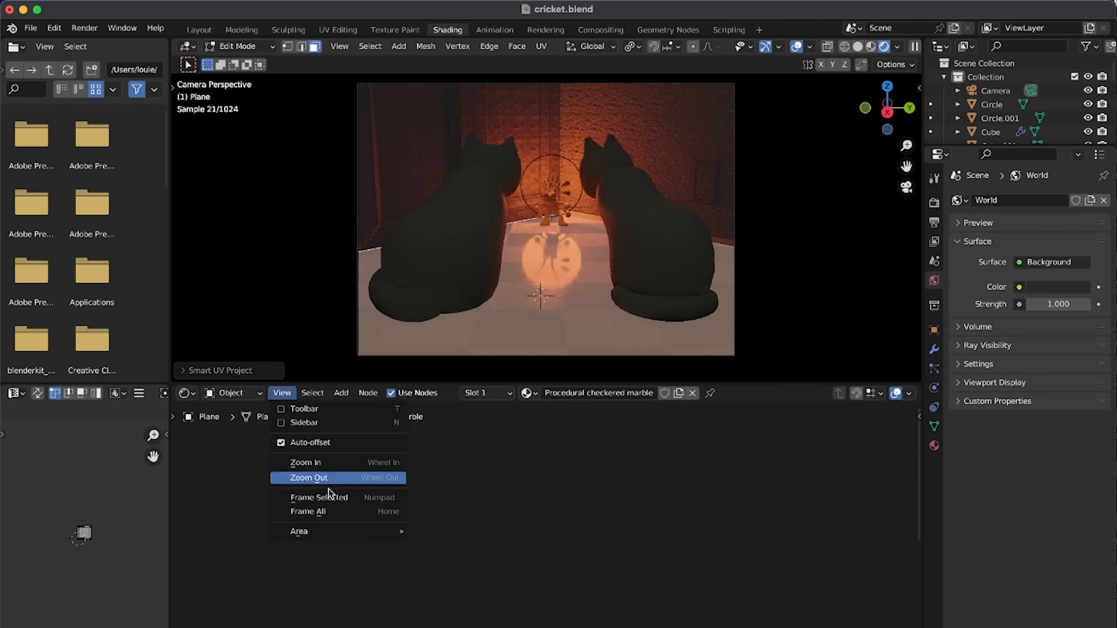
In cricket.blend, scale the UVs of the floor plane that has the Procedural checkered marble material
{"action": "left_click", "coordinate": [329, 482]}
{"action": "key", "text": "s"}
{"action": "left_click", "coordinate": [140, 527]}
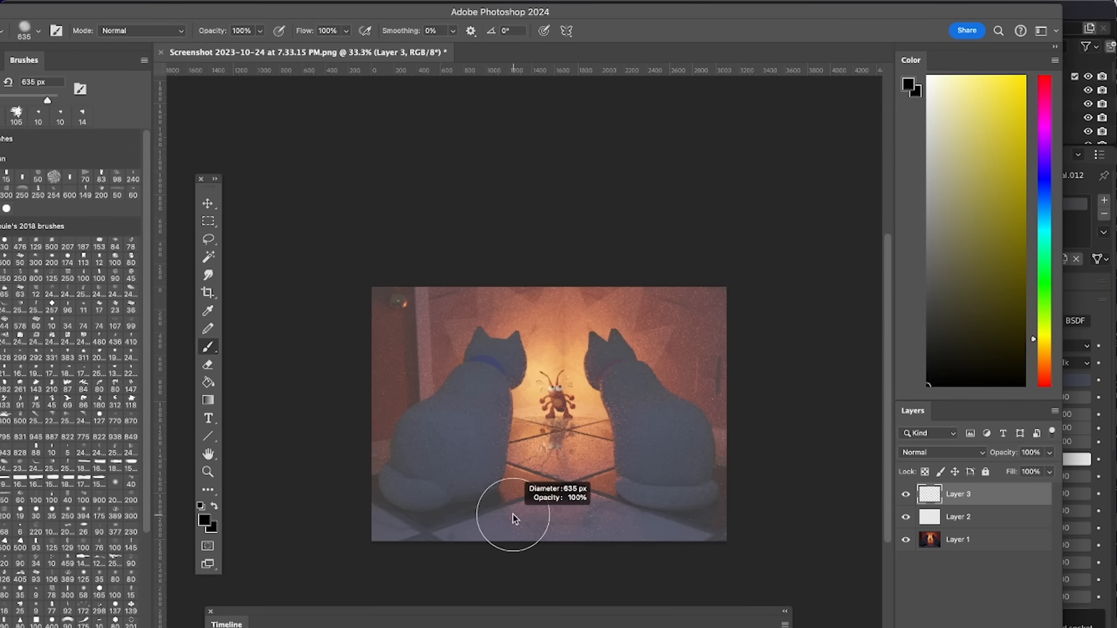
Switch to Photoshop and paint across the floor in front of the cats on Layer 3 with a 635 px brush
{"action": "mouse_move", "coordinate": [511, 531]}
{"action": "left_mouse_down"}
{"action": "mouse_move", "coordinate": [700, 349]}
{"action": "mouse_move", "coordinate": [696, 424]}
{"action": "mouse_move", "coordinate": [655, 511]}
{"action": "left_mouse_up"}
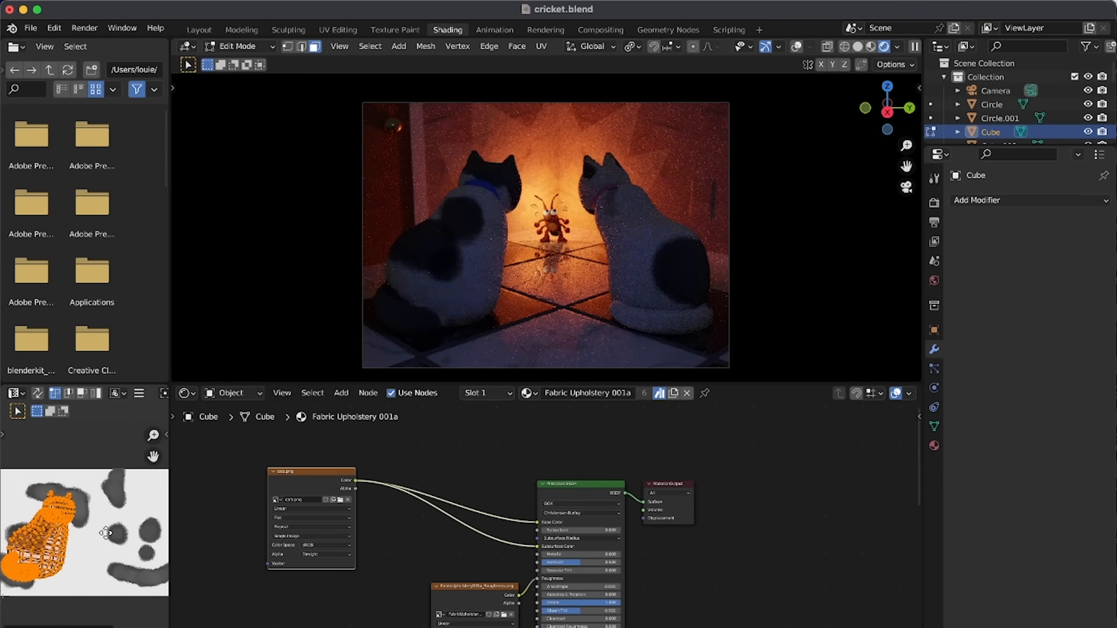
Back in Blender, rotate the cat's raised paw and open the list of existing materials for it
{"action": "key", "text": "r"}
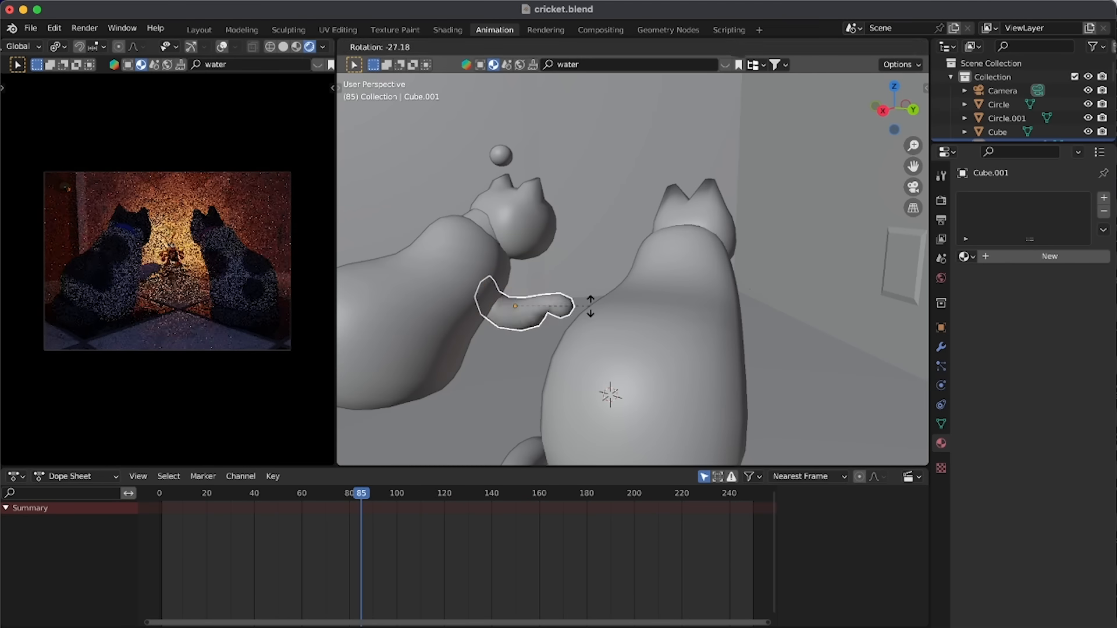
{"action": "left_click", "coordinate": [966, 257]}
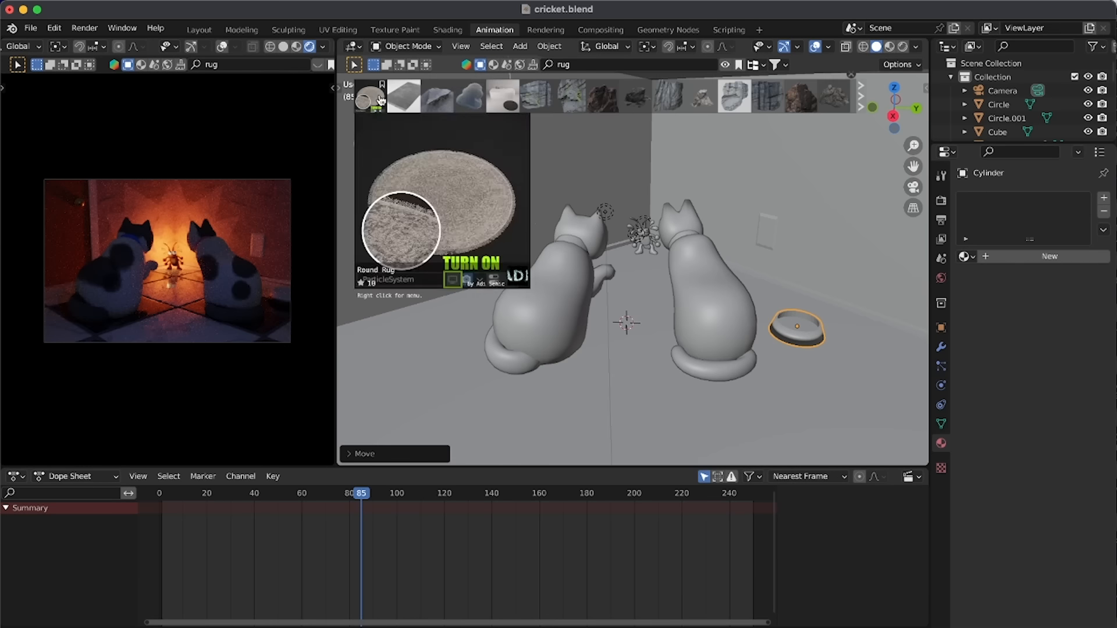
Place the Round Rug asset on the floor behind the cats, and adjust the rotation of the wall picture's image mapping
{"action": "left_click_drag", "start_coordinate": [381, 100], "coordinate": [570, 394]}
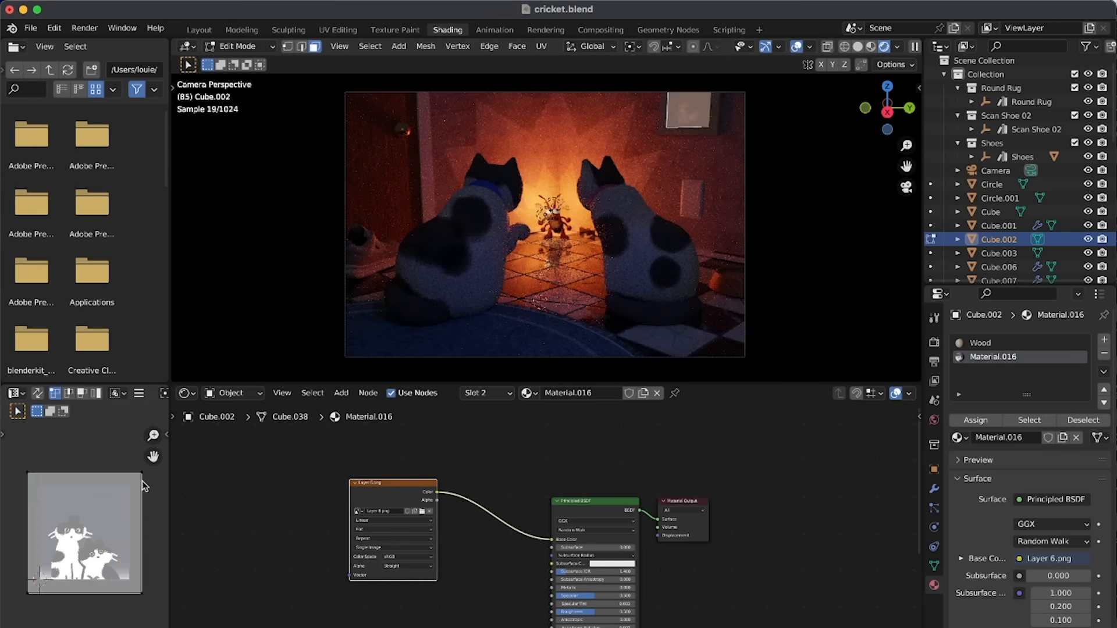
{"action": "key", "text": "alt+r"}
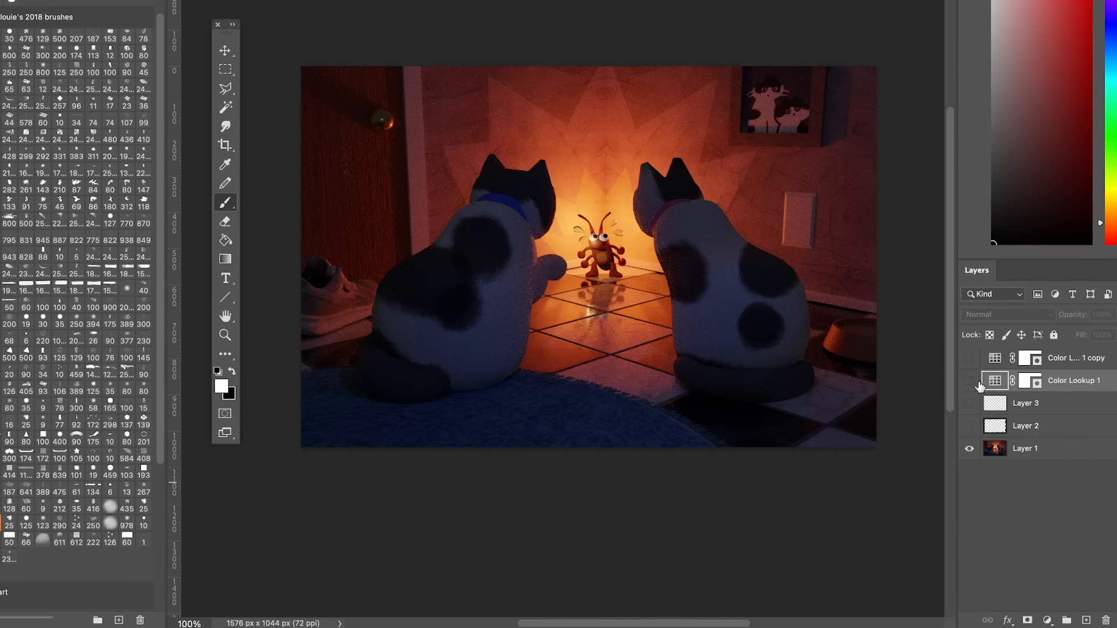
Switch to Photoshop, show the Color Lookup 1 adjustment layer and open its lookup settings
{"action": "left_click", "coordinate": [1048, 621]}
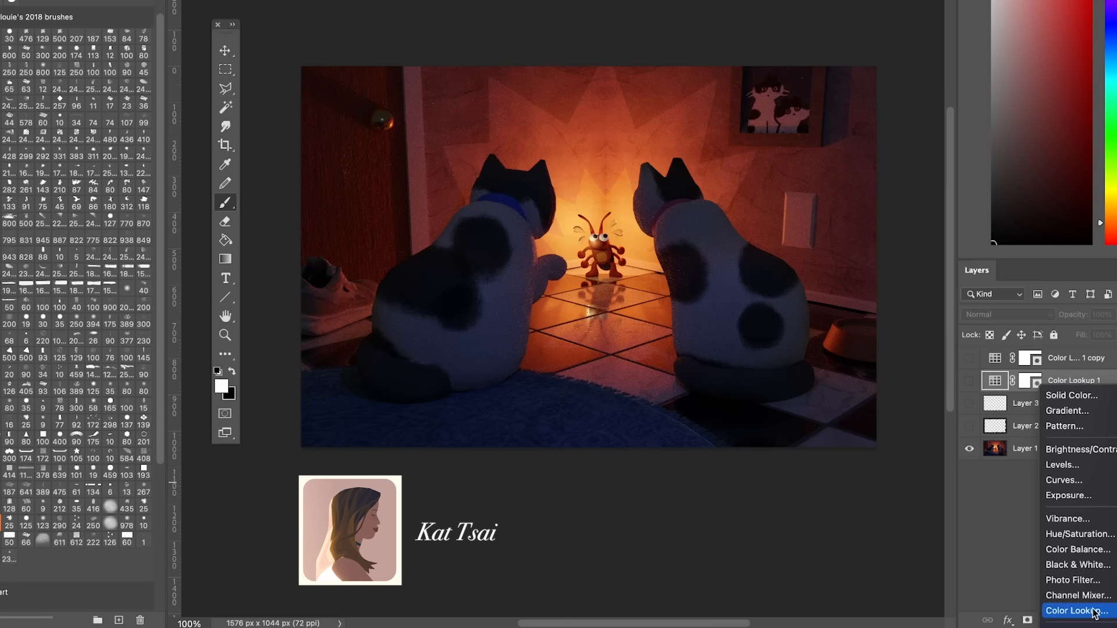
{"action": "left_click", "coordinate": [970, 380]}
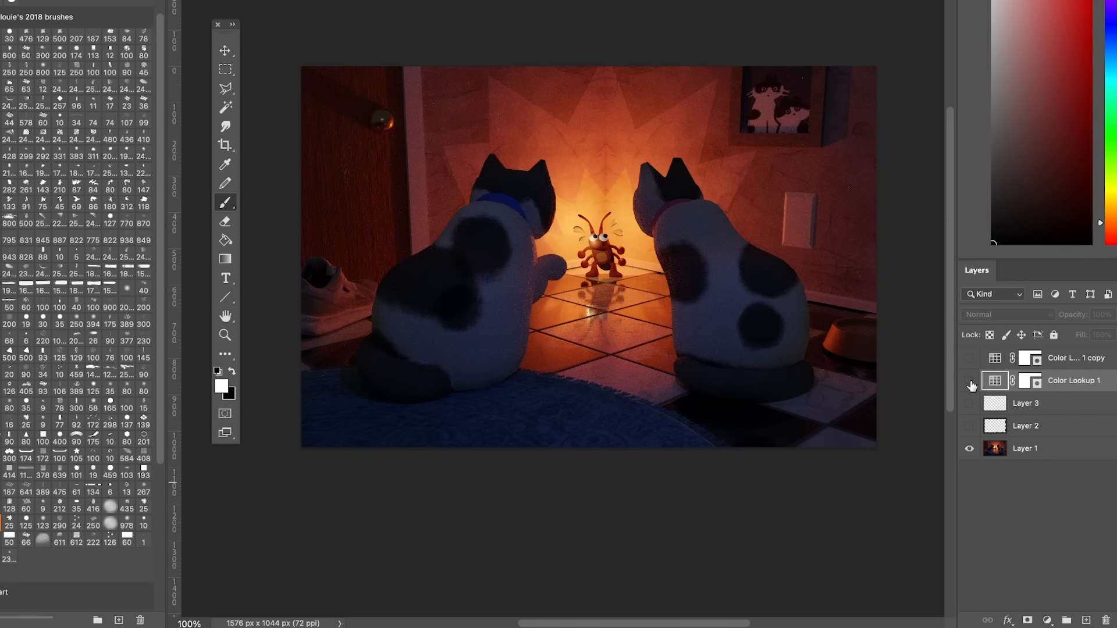
{"action": "double_click", "coordinate": [995, 385]}
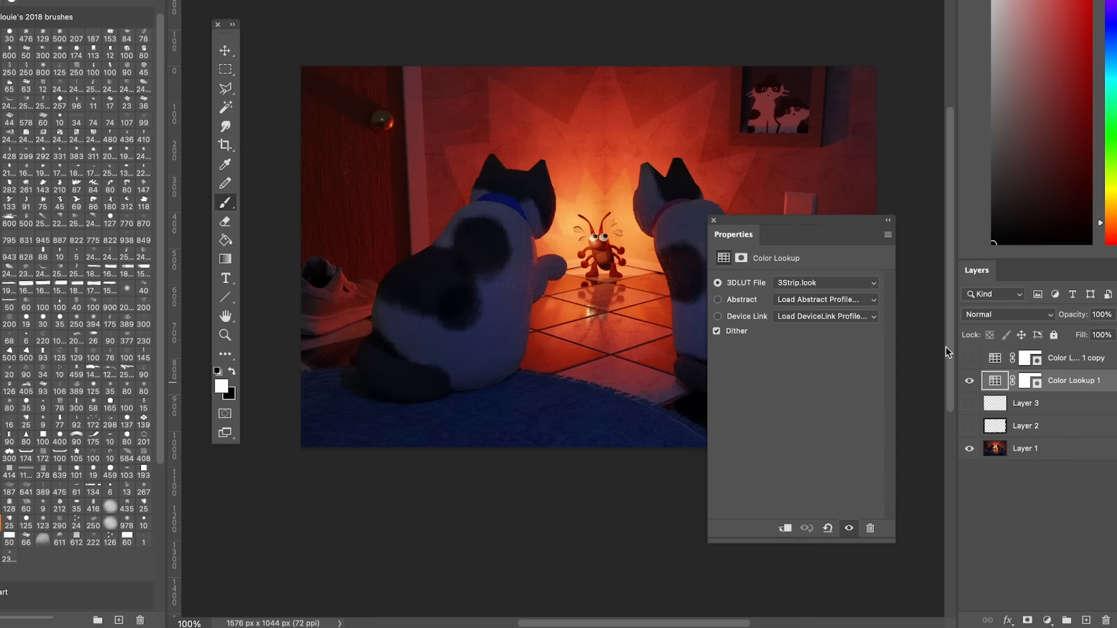
Try the Candlelight, FallColors, Fuji REALA 500D, Kodak 5218 Kodak 2383, TealOrangePlusContrast and TensionGreen lookups on the Color Lookup 1 layer
{"action": "left_click", "coordinate": [845, 282]}
{"action": "left_click", "coordinate": [846, 312]}
{"action": "left_click", "coordinate": [846, 285]}
{"action": "left_click", "coordinate": [844, 351]}
{"action": "left_click", "coordinate": [847, 283]}
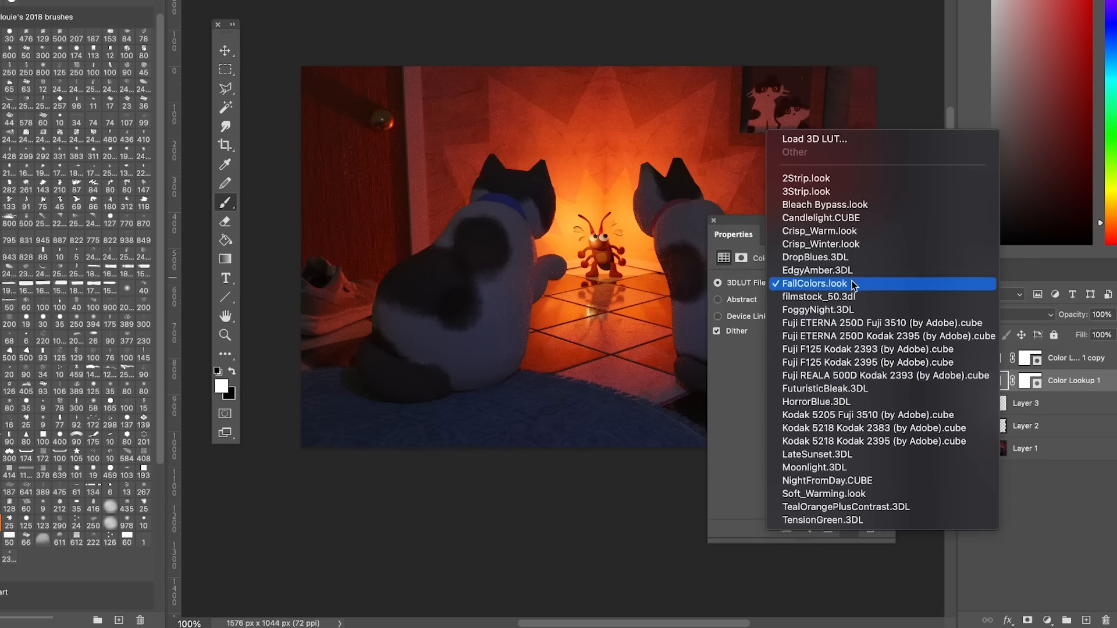
{"action": "left_click", "coordinate": [844, 372]}
{"action": "left_click", "coordinate": [846, 284]}
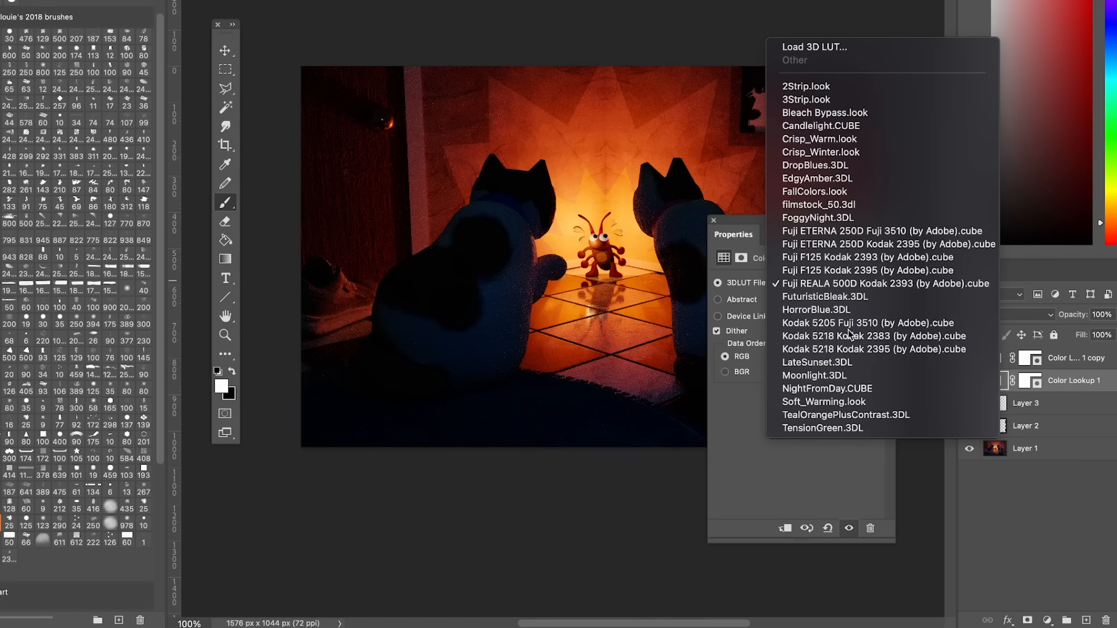
{"action": "left_click", "coordinate": [843, 336]}
{"action": "left_click", "coordinate": [845, 284]}
{"action": "left_click", "coordinate": [846, 362]}
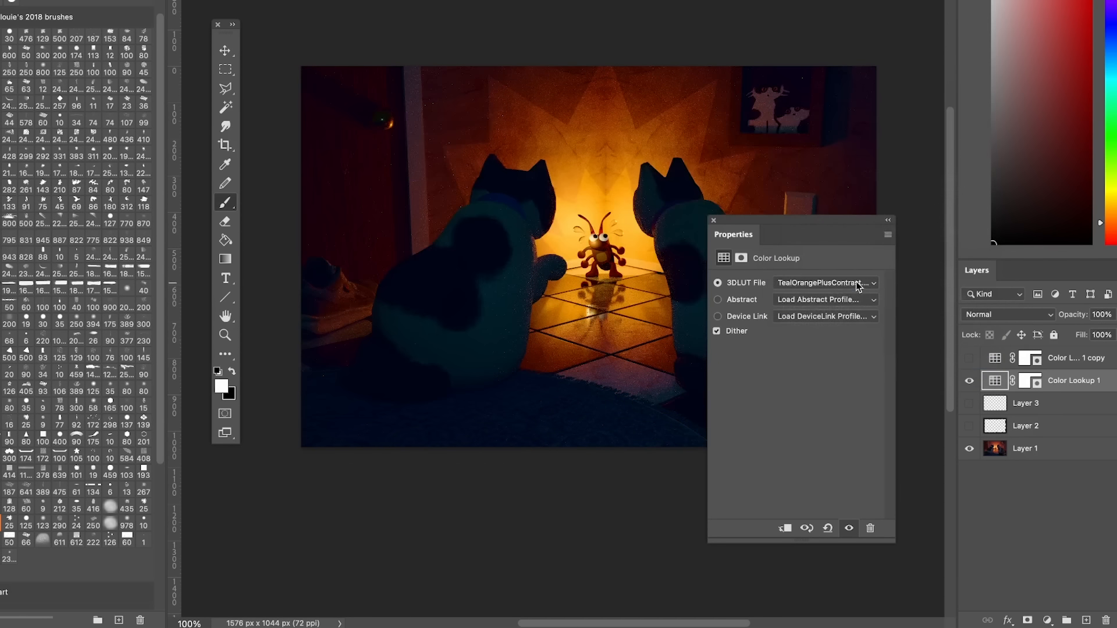
{"action": "left_click", "coordinate": [847, 282]}
{"action": "left_click", "coordinate": [857, 299]}
Set the Color Lookup 1 layer's 3DLUT file to 3Strip.look and its opacity to 33%
{"action": "left_click", "coordinate": [860, 283]}
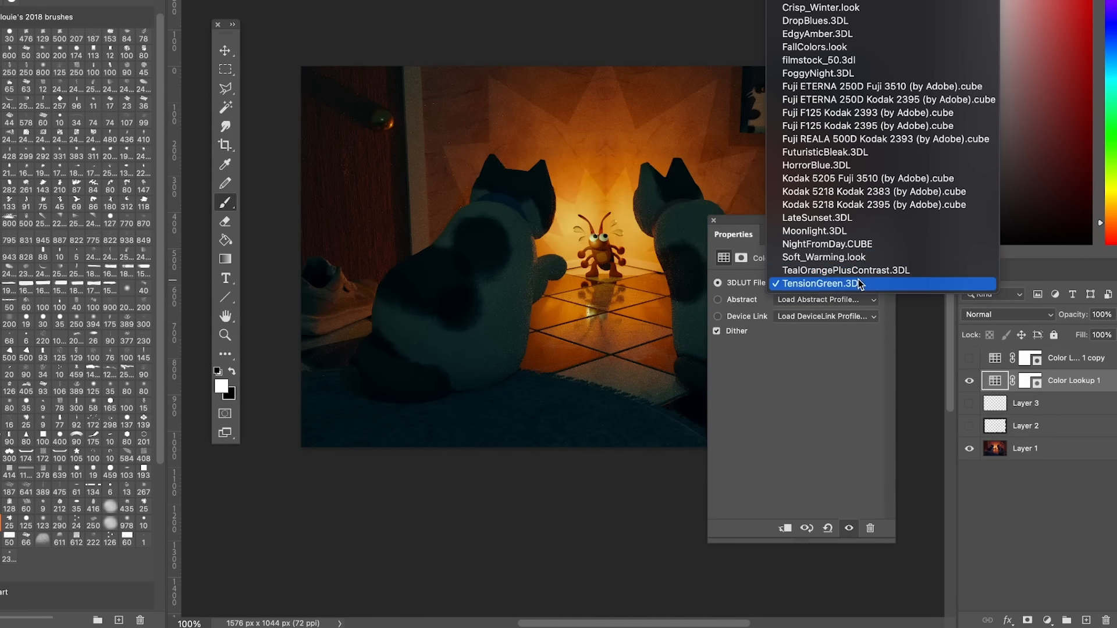
{"action": "left_click", "coordinate": [878, 1]}
{"action": "left_click", "coordinate": [1115, 315]}
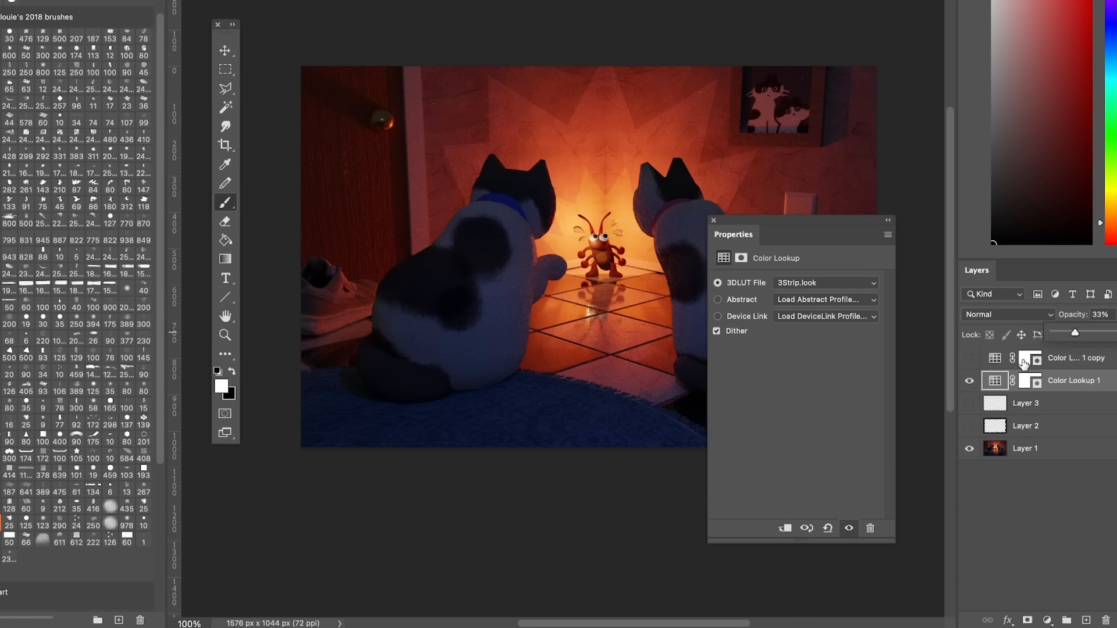
Show the Color Lookup 1 copy layer and Layer 2
{"action": "left_click", "coordinate": [970, 358]}
{"action": "left_click", "coordinate": [970, 427]}
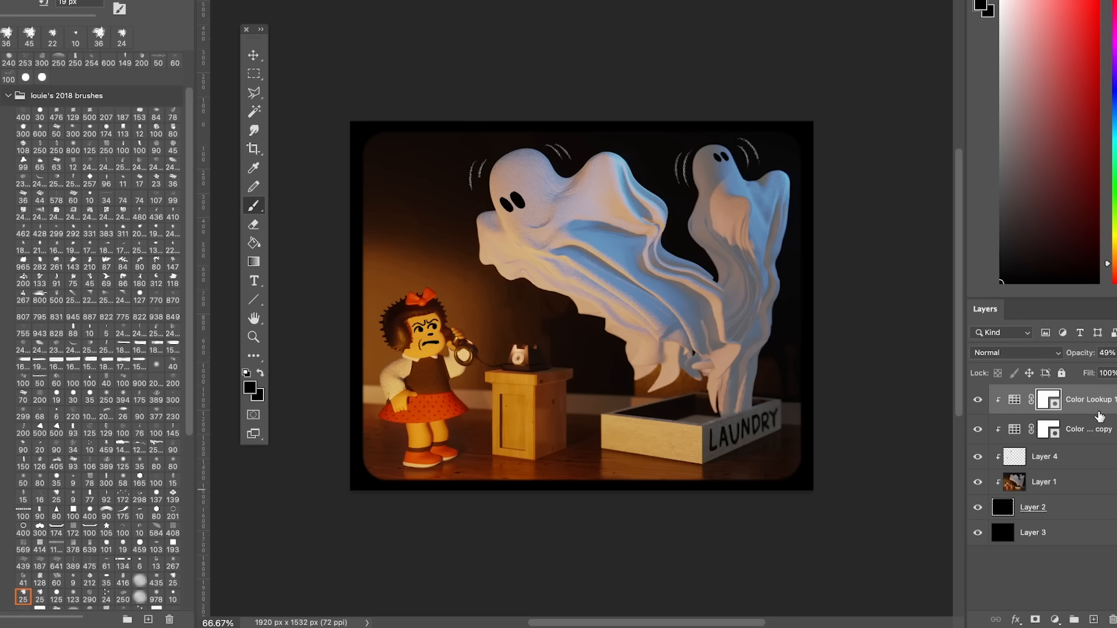
In the ghost image, copy the merged content of the whole canvas and paste it as a new layer above all others
{"action": "key", "text": "ctrl+a"}
{"action": "key", "text": "ctrl+shift+c"}
{"action": "key", "text": "ctrl+v"}
{"action": "key", "text": "x"}
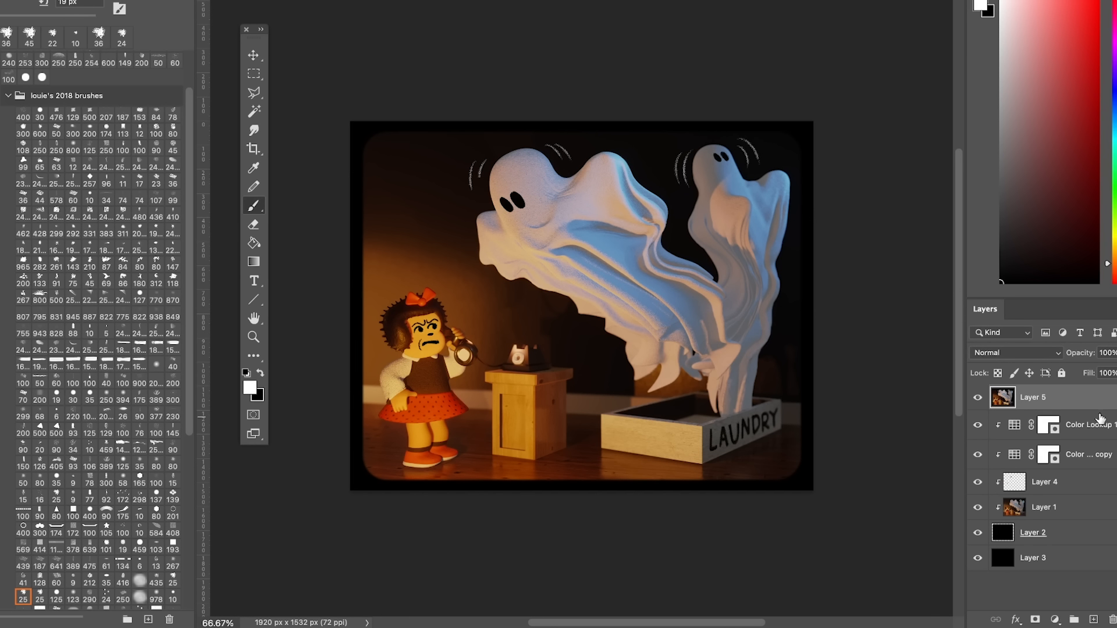
Limit the pasted Layer 5 to the R channel in its blending options and nudge it four increments to the right
{"action": "double_click", "coordinate": [1013, 401]}
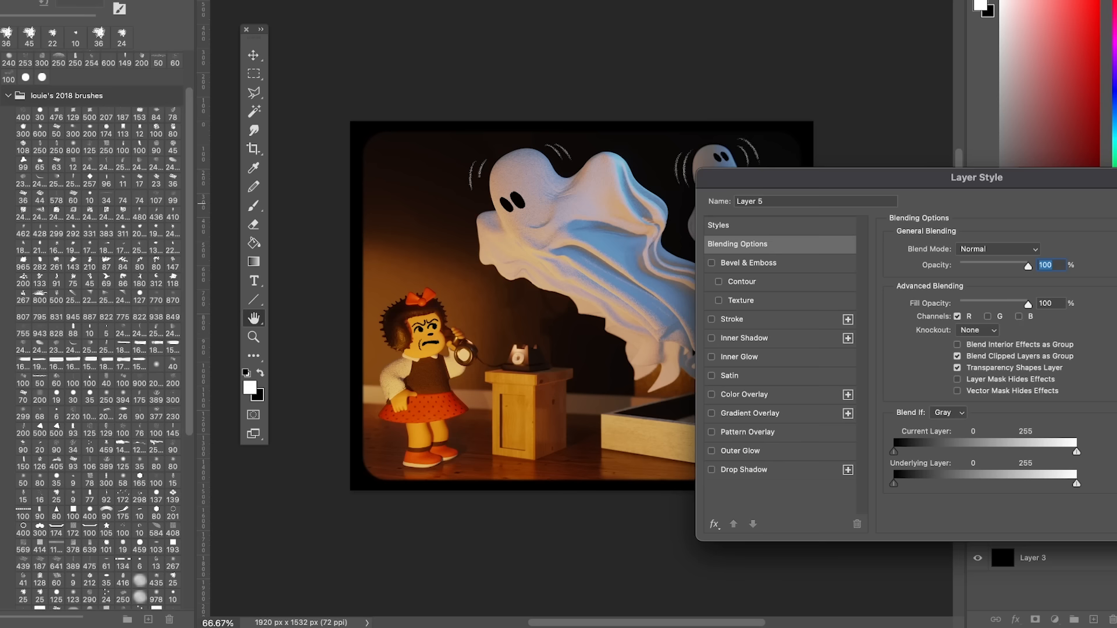
{"action": "key", "text": "Return"}
{"action": "key", "text": "v"}
{"action": "key", "text": "Right"}
{"action": "key", "text": "Right"}
{"action": "key", "text": "Right"}
{"action": "key", "text": "Right"}
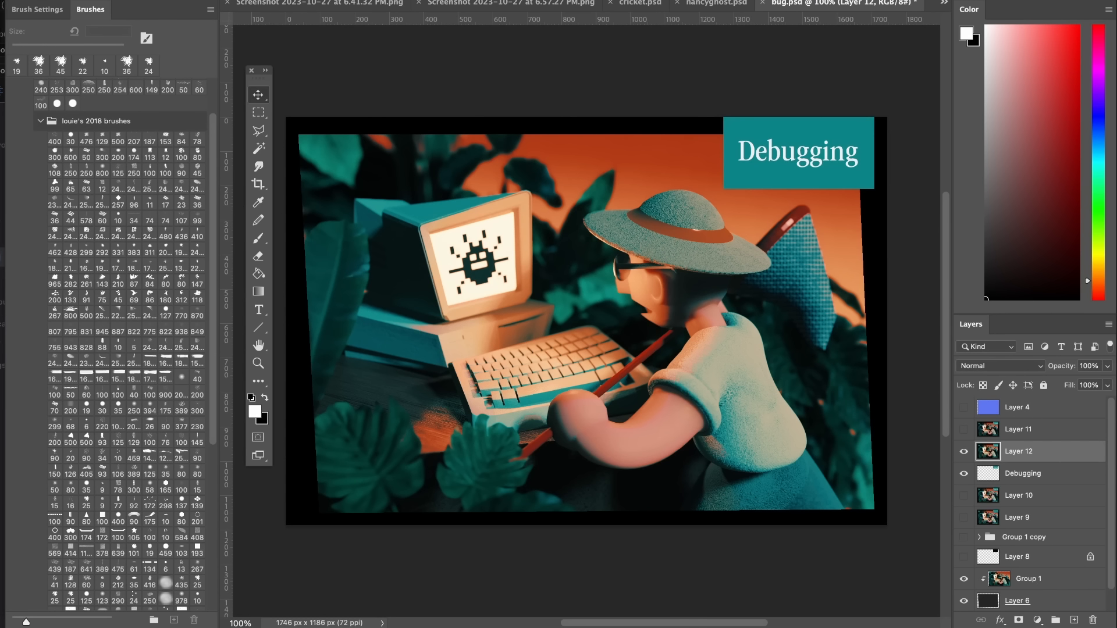
Apply the Color Halftone filter with a maximum radius of 4 pixels to Layer 12 of bug.psd
{"action": "left_click", "coordinate": [26, 1]}
{"action": "left_click_drag", "start_coordinate": [873, 146], "coordinate": [588, 194]}
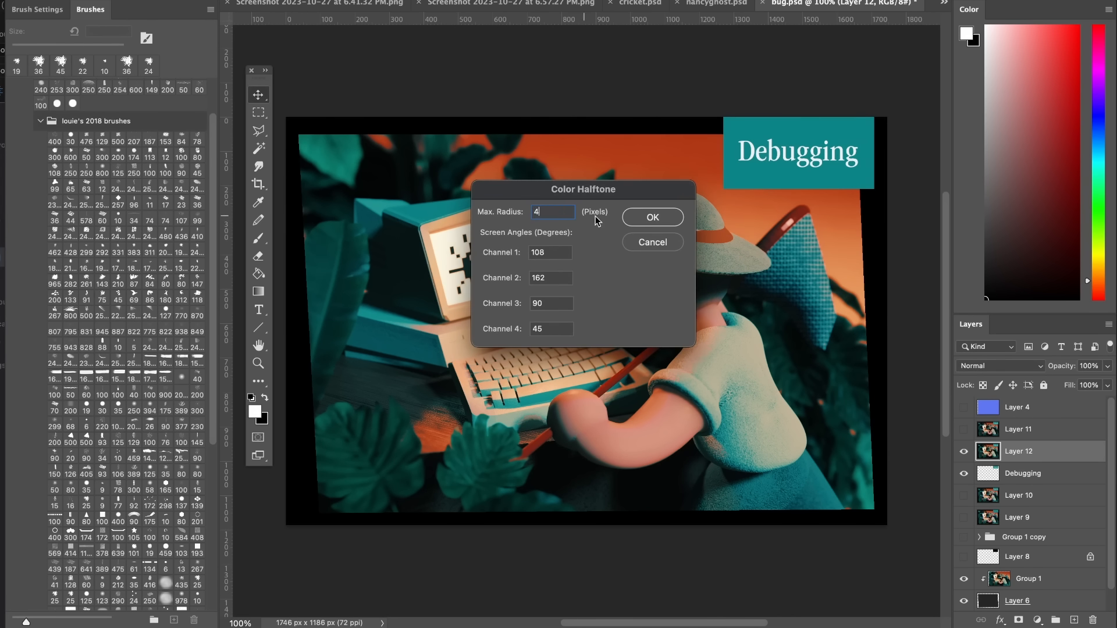
{"action": "type", "text": "4"}
{"action": "left_click", "coordinate": [652, 217]}
Set Layer 12's blend mode to Darker Color and its opacity to 32%
{"action": "left_click", "coordinate": [1000, 366]}
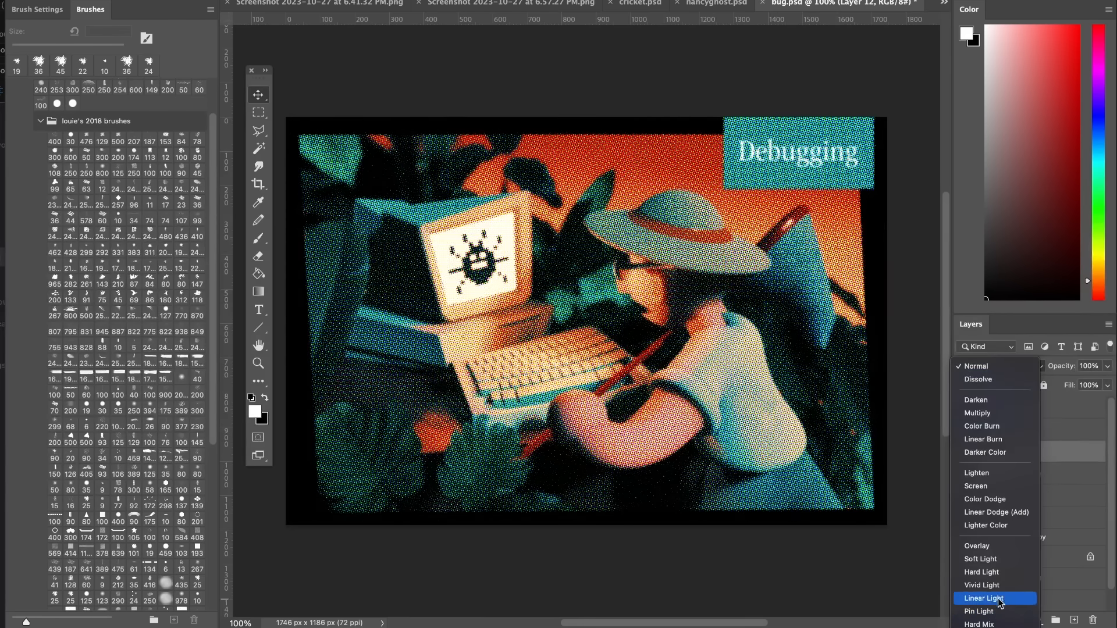
{"action": "left_click", "coordinate": [985, 453]}
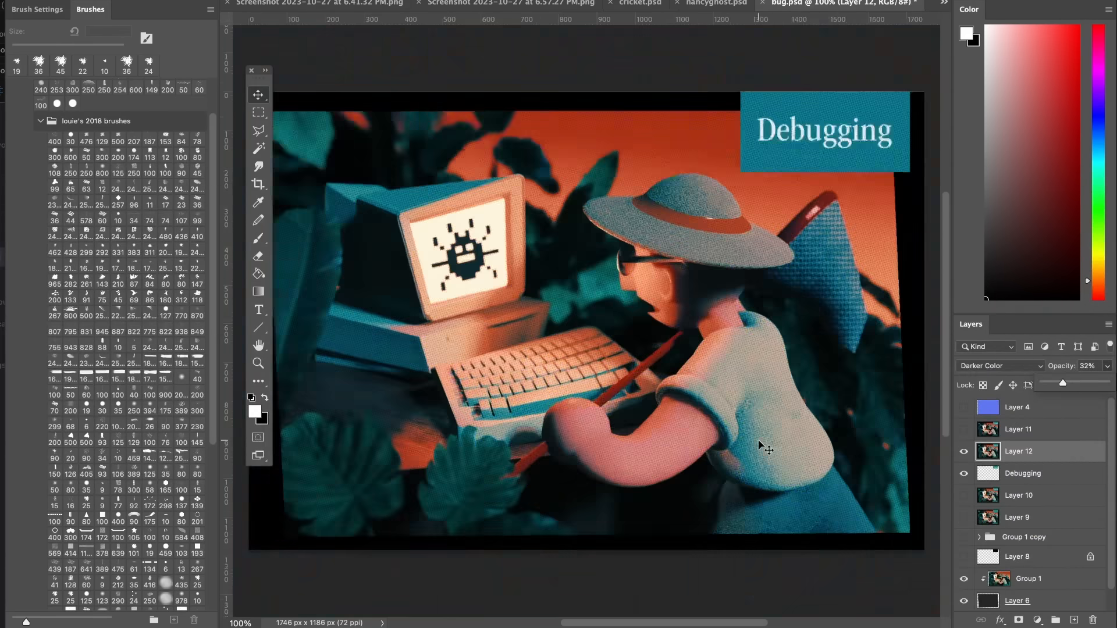
{"action": "key", "text": "super+equal"}
{"action": "key", "text": "super+equal"}
{"action": "key", "text": "super+minus"}
{"action": "key", "text": "super+minus"}
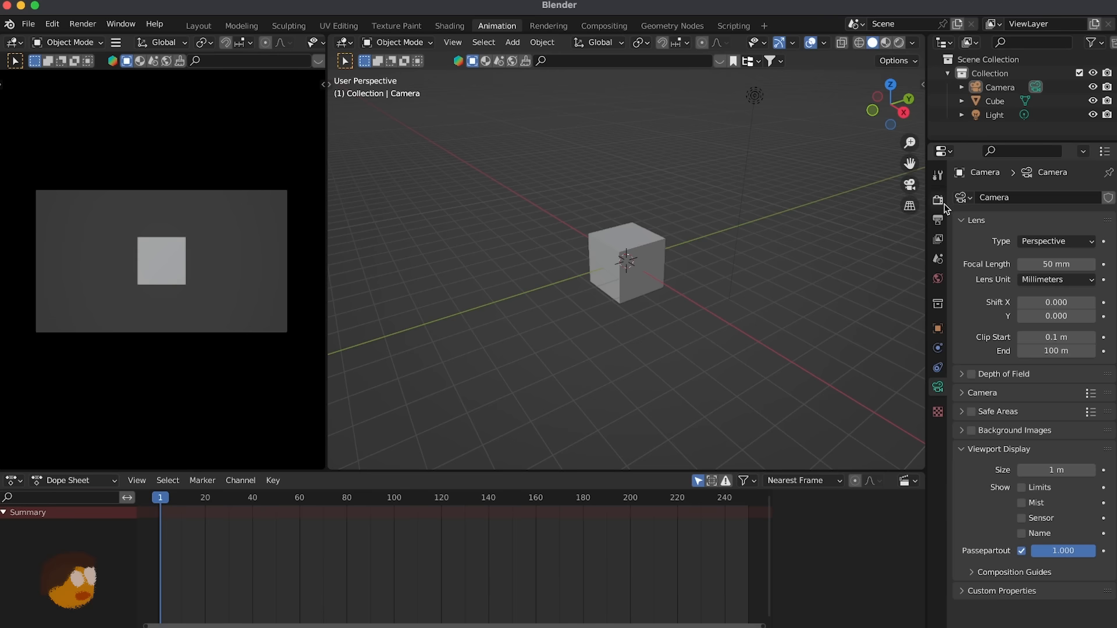
Switch to Blender and look through the property categories from render, scene and world settings to camera data and texture
{"action": "left_click", "coordinate": [938, 200]}
{"action": "left_click", "coordinate": [937, 239]}
{"action": "left_click", "coordinate": [937, 259]}
{"action": "left_click", "coordinate": [938, 279]}
{"action": "left_click", "coordinate": [938, 329]}
{"action": "left_click", "coordinate": [938, 348]}
{"action": "left_click", "coordinate": [938, 367]}
{"action": "left_click", "coordinate": [937, 387]}
{"action": "left_click", "coordinate": [938, 412]}
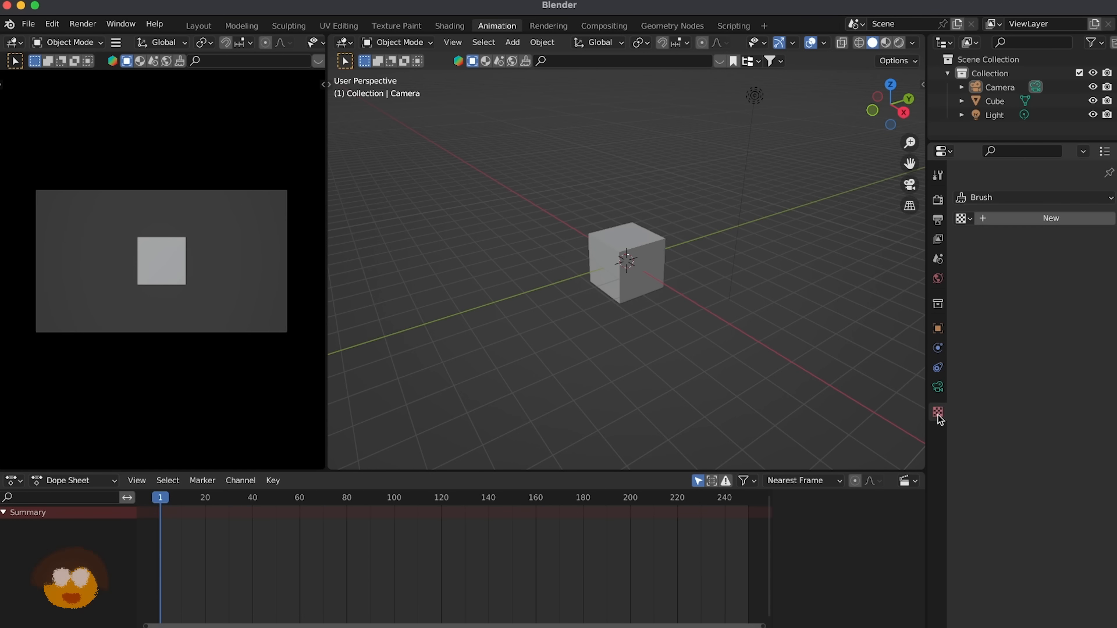
Look through the workspaces, including Geometry Nodes, Scripting, Compositing, Rendering, Texture Paint, UV Editing, Sculpting, Modeling and Layout
{"action": "left_click", "coordinate": [672, 26]}
{"action": "left_click", "coordinate": [733, 25]}
{"action": "left_click", "coordinate": [604, 25]}
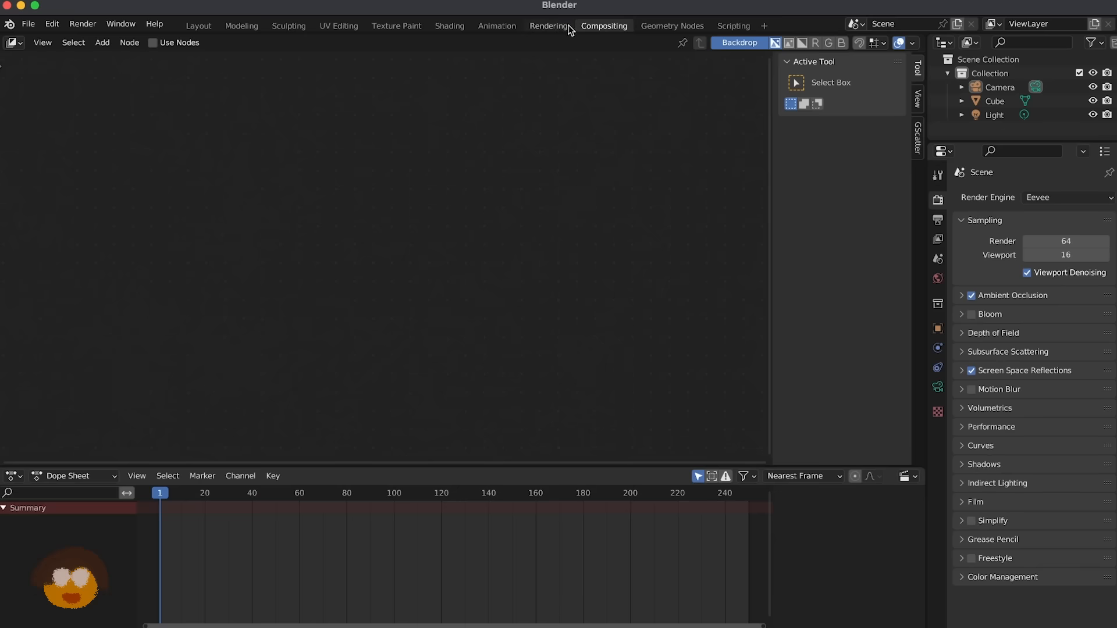
{"action": "left_click", "coordinate": [549, 26]}
{"action": "left_click", "coordinate": [407, 27]}
{"action": "left_click", "coordinate": [344, 27]}
{"action": "left_click", "coordinate": [289, 26]}
{"action": "left_click", "coordinate": [245, 27]}
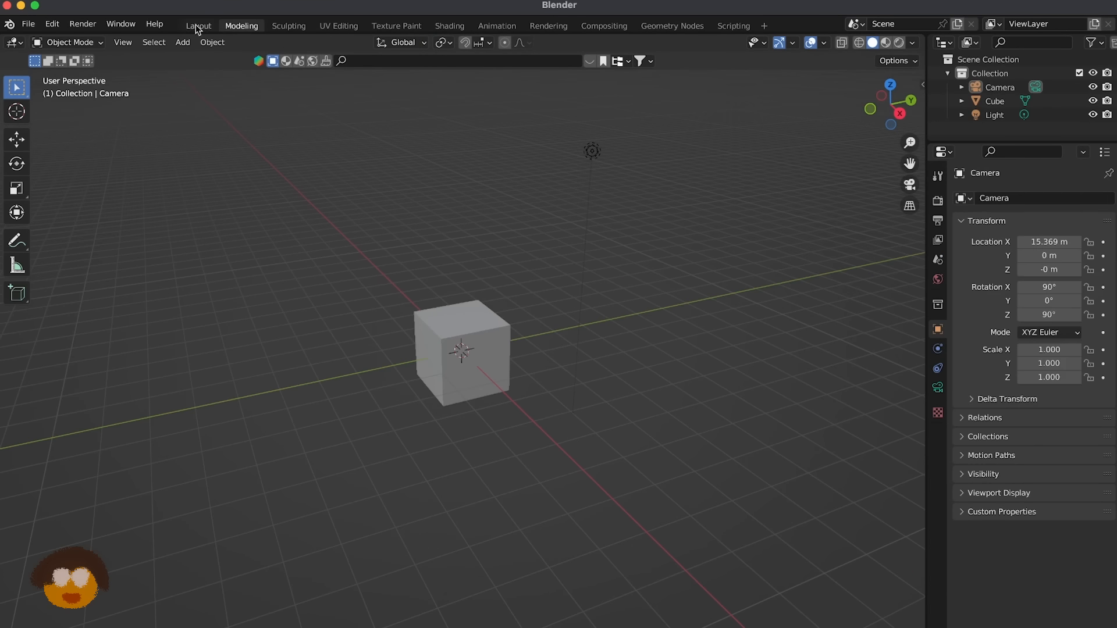
{"action": "left_click", "coordinate": [198, 27]}
{"action": "left_click", "coordinate": [549, 27]}
Sculpt strokes on the upper part of the sphere with the Draw brush, and add more with the Blob brush
{"action": "left_click_drag", "start_coordinate": [490, 233], "coordinate": [526, 267]}
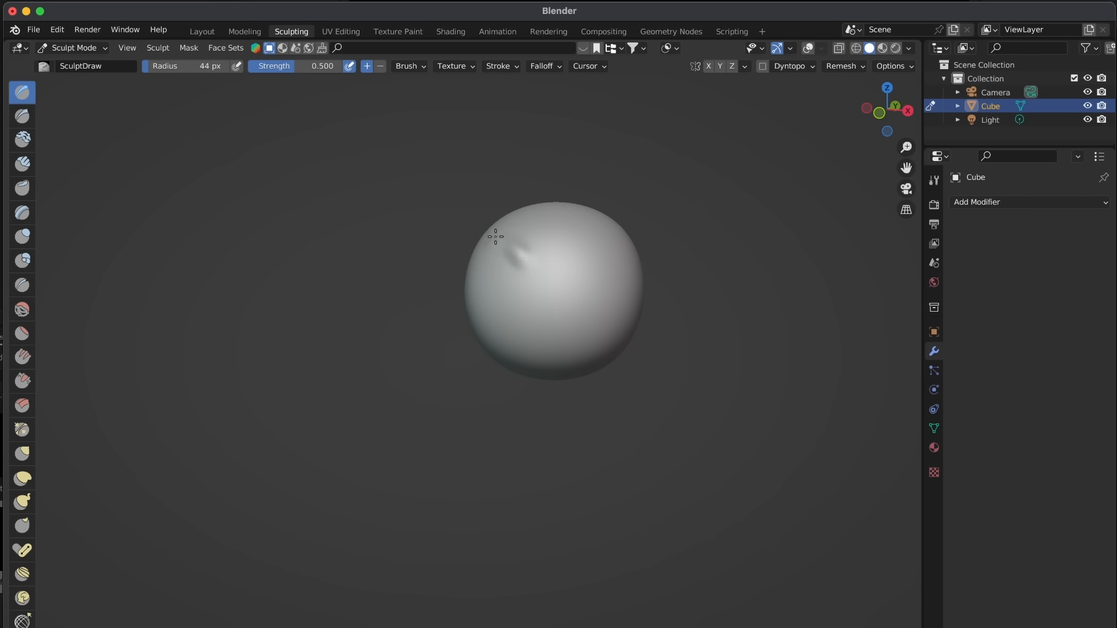
{"action": "left_click_drag", "start_coordinate": [608, 235], "coordinate": [559, 268]}
{"action": "left_click", "coordinate": [22, 260]}
{"action": "left_click_drag", "start_coordinate": [495, 279], "coordinate": [501, 291]}
{"action": "mouse_move", "coordinate": [573, 279]}
{"action": "left_mouse_down"}
{"action": "mouse_move", "coordinate": [582, 288]}
{"action": "mouse_move", "coordinate": [517, 329]}
{"action": "mouse_move", "coordinate": [566, 326]}
{"action": "left_mouse_up"}
Change the sculpting brush to Draw Sharp and replace it with the Crease brush
{"action": "left_click", "coordinate": [22, 116]}
{"action": "left_click", "coordinate": [23, 285]}
{"action": "mouse_move", "coordinate": [705, 393]}
{"action": "middle_mouse_down"}
{"action": "mouse_move", "coordinate": [706, 349]}
{"action": "mouse_move", "coordinate": [738, 338]}
{"action": "middle_mouse_up"}
{"action": "scroll", "coordinate": [738, 337], "scroll_direction": "up", "scroll_amount": 6}
{"action": "mouse_move", "coordinate": [797, 244]}
{"action": "middle_mouse_down", "text": "shift"}
{"action": "mouse_move", "coordinate": [766, 334]}
{"action": "mouse_move", "coordinate": [728, 351]}
{"action": "mouse_move", "coordinate": [796, 392]}
{"action": "middle_mouse_up", "text": "shift"}
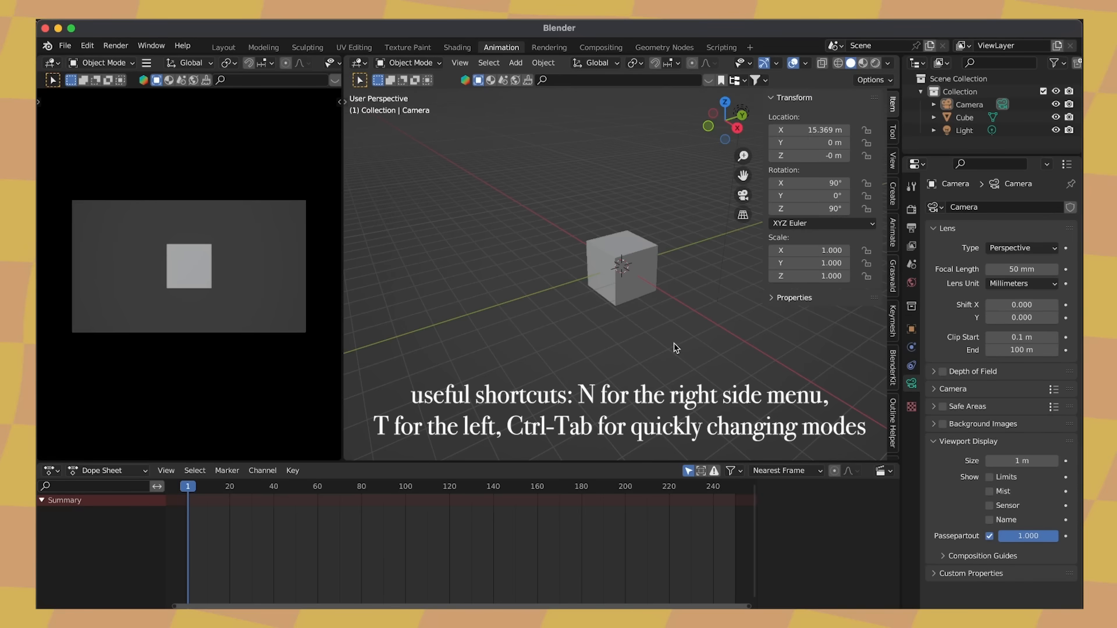
View the viewport's Tool and Item properties, hide that sidebar, and show and hide the viewport's tool shelf
{"action": "left_click", "coordinate": [893, 132]}
{"action": "left_click", "coordinate": [892, 105]}
{"action": "key", "text": "n"}
{"action": "key", "text": "t"}
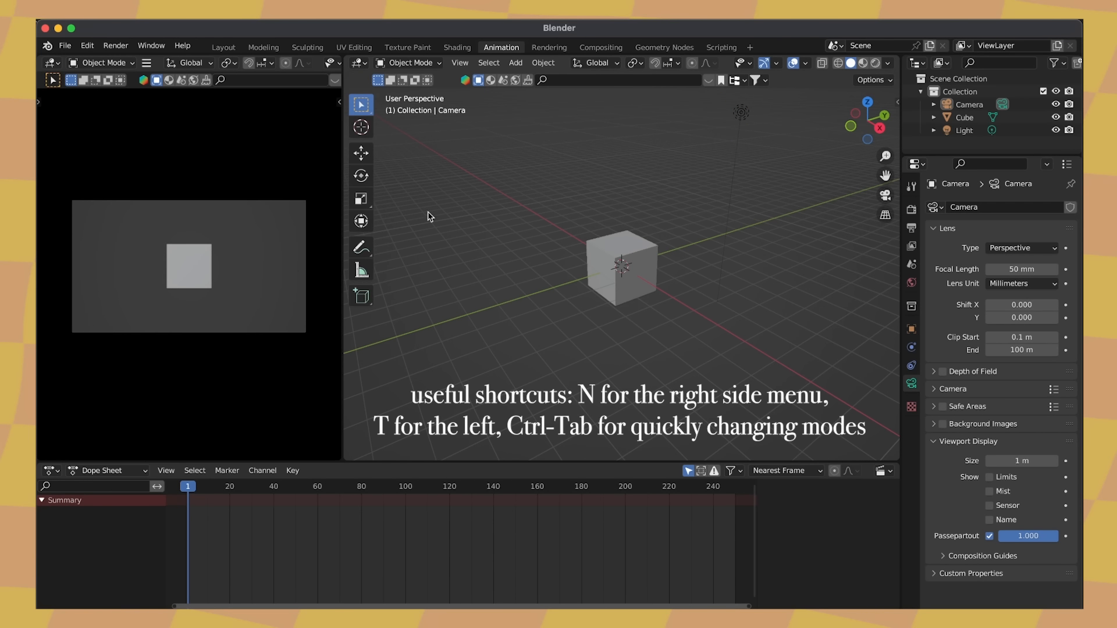
{"action": "key", "text": "t"}
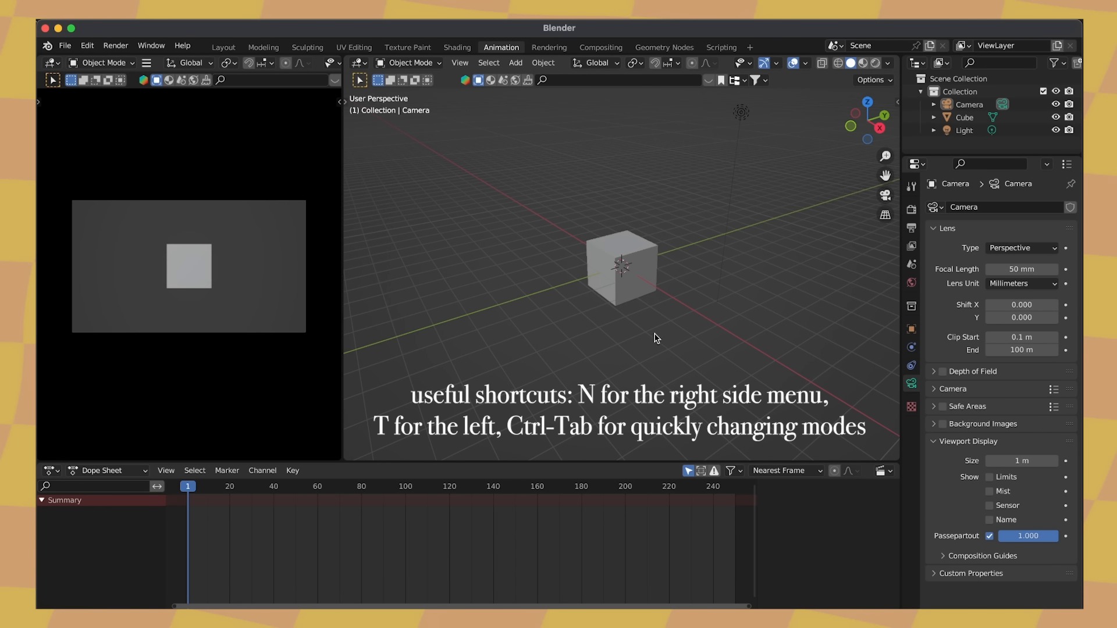
Select the cube and bring up the choice of interaction modes for it
{"action": "left_click", "coordinate": [650, 274]}
{"action": "key", "text": "ctrl+Tab"}
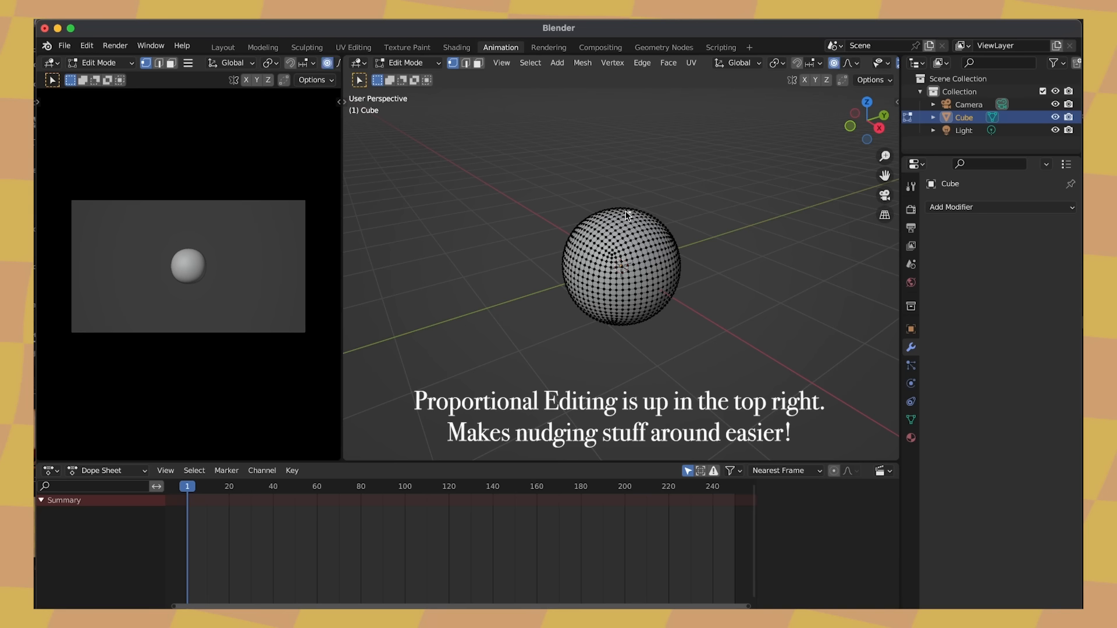
Move the vertices at the top of the sphere along the Z axis with Proportional Editing on
{"action": "key", "text": "g"}
{"action": "key", "text": "z"}
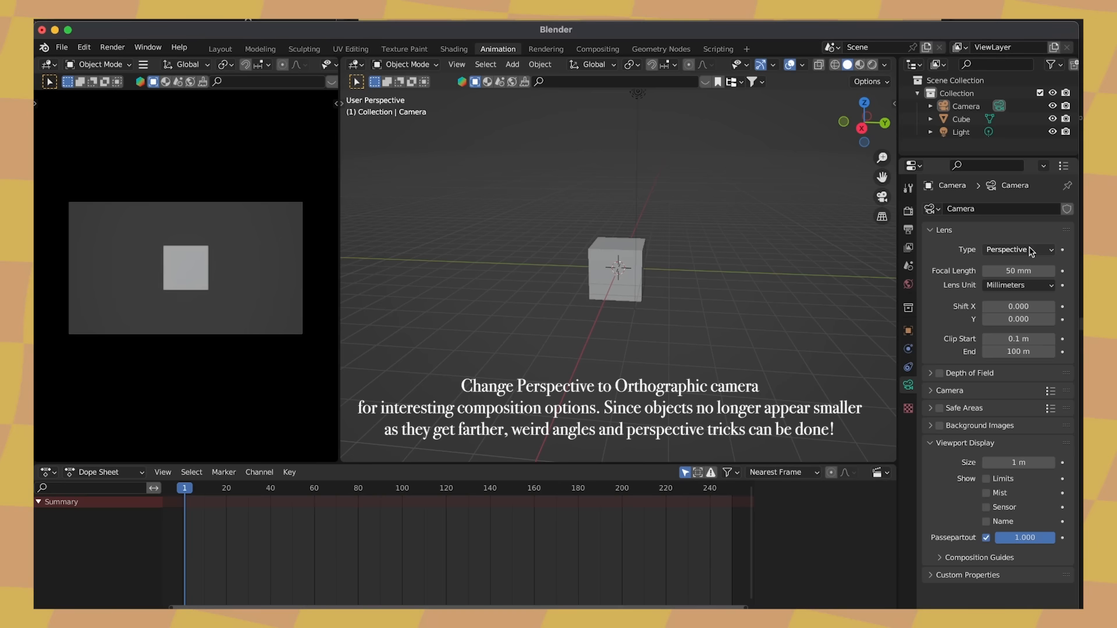
Change the camera's lens type from Perspective to Orthographic
{"action": "left_click", "coordinate": [1017, 249]}
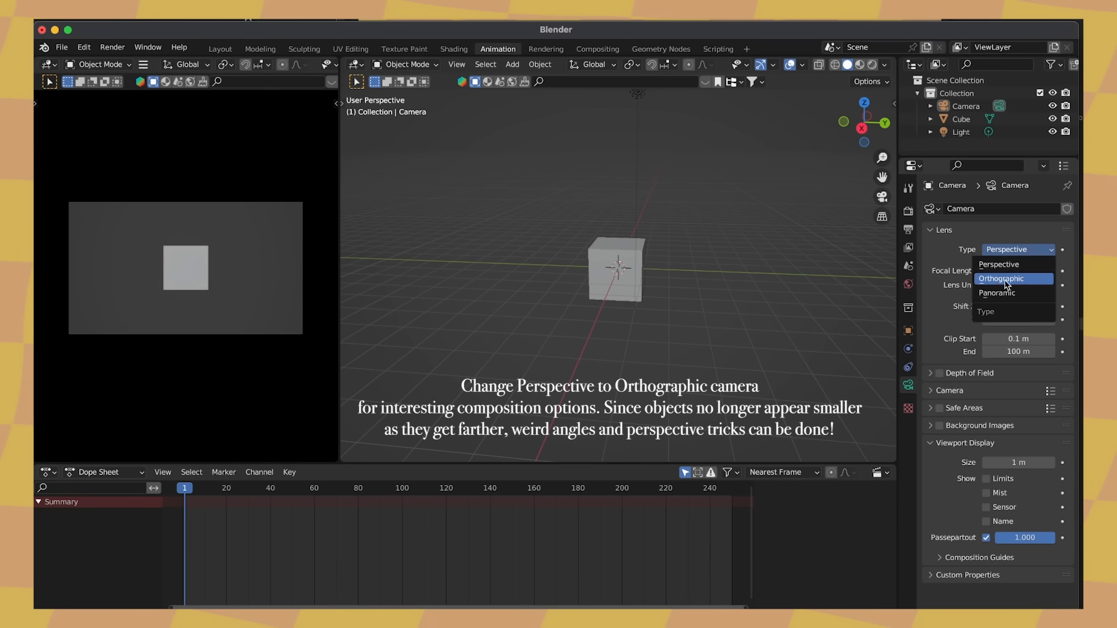
{"action": "left_click", "coordinate": [1001, 279]}
Duplicate the default cube and place the copy at a different spot and height within the camera's frame
{"action": "left_click", "coordinate": [617, 274]}
{"action": "key", "text": "shift+d"}
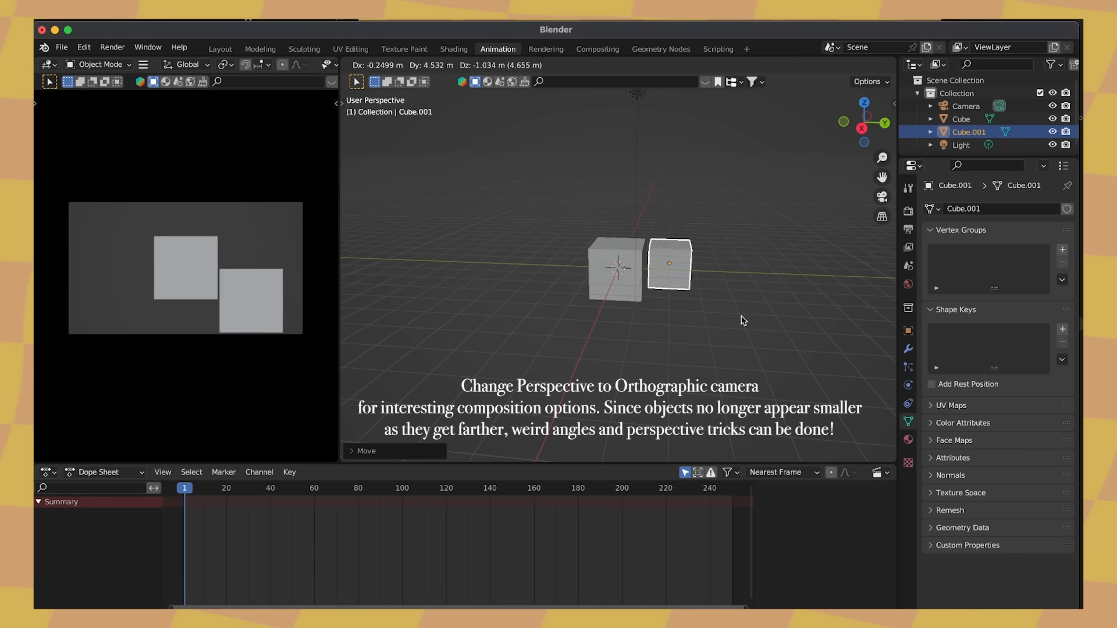
{"action": "key", "text": "z"}
{"action": "left_click", "coordinate": [643, 339]}
Rotate a cube about the Z axis and reposition a cube in the composition
{"action": "left_click", "coordinate": [632, 286]}
{"action": "key", "text": "r"}
{"action": "key", "text": "z"}
{"action": "left_click", "coordinate": [704, 219]}
{"action": "key", "text": "g"}
{"action": "left_click", "coordinate": [695, 291]}
Duplicate a cube again, place the copy in front of the others with a tilted rotation, and deselect it
{"action": "key", "text": "shift+d"}
{"action": "left_click", "coordinate": [734, 288]}
{"action": "key", "text": "r"}
{"action": "left_click", "coordinate": [741, 289]}
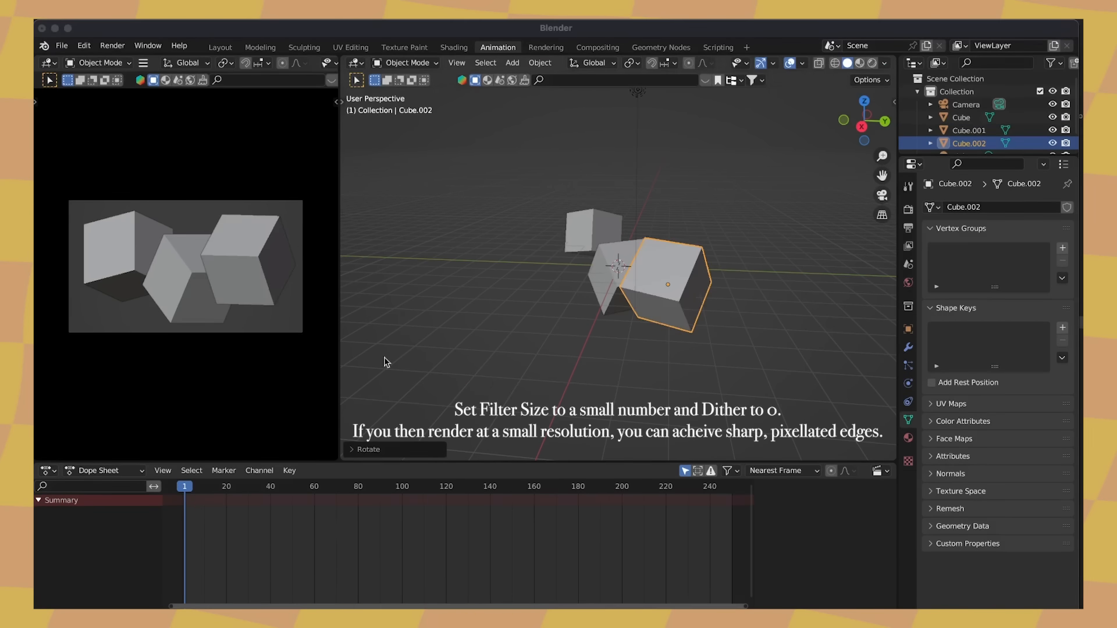
{"action": "left_click", "coordinate": [385, 362]}
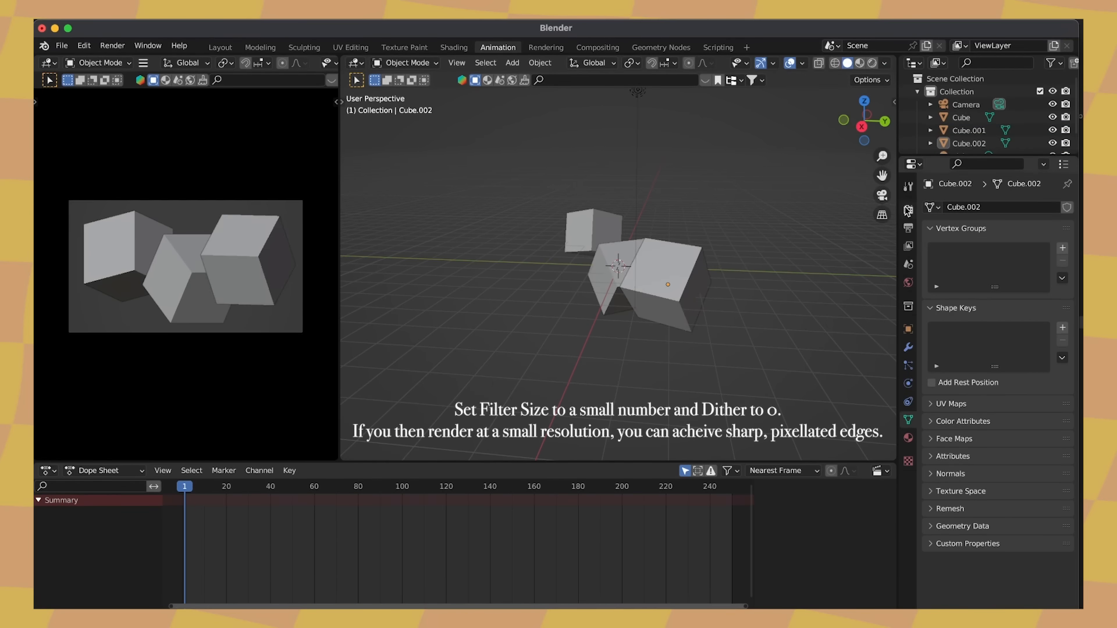
Reduce the Filter Size in the render's Film settings and bring up the output's Post Processing settings
{"action": "left_click", "coordinate": [908, 210]}
{"action": "left_click", "coordinate": [955, 494]}
{"action": "left_click_drag", "start_coordinate": [1027, 512], "coordinate": [934, 517]}
{"action": "left_click", "coordinate": [908, 228]}
{"action": "scroll", "coordinate": [1019, 413], "scroll_direction": "down", "scroll_amount": 5}
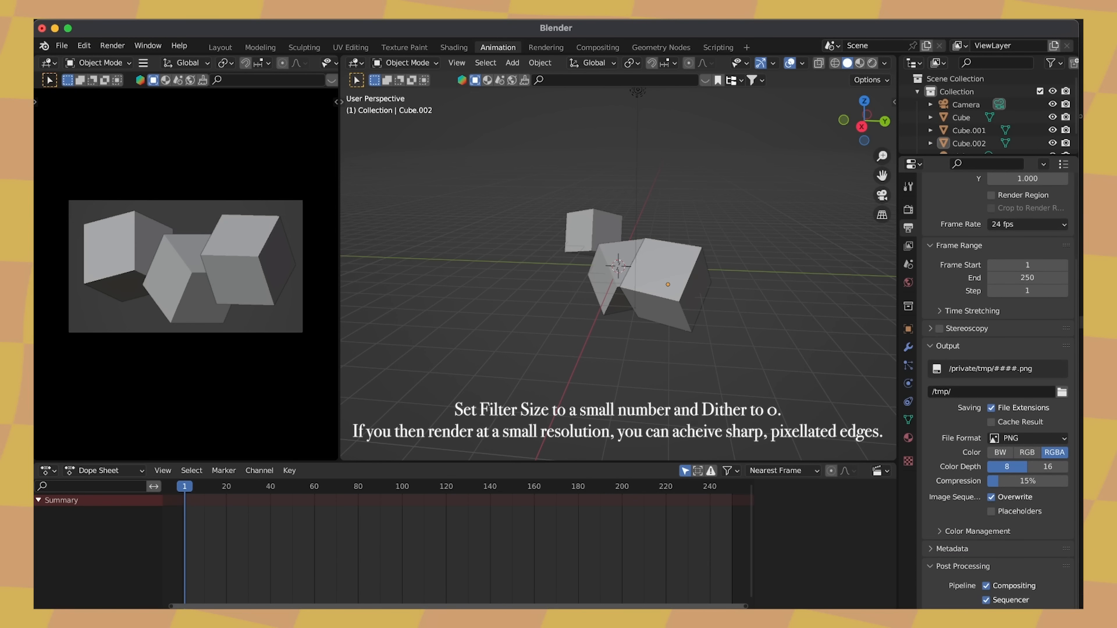
Set the output resolution scale to 25% and render the image to examine the cubes' edges
{"action": "left_click", "coordinate": [908, 210]}
{"action": "left_click", "coordinate": [908, 228]}
{"action": "left_click", "coordinate": [1027, 250]}
{"action": "type", "text": "25"}
{"action": "key", "text": "Return"}
{"action": "key", "text": "F12"}
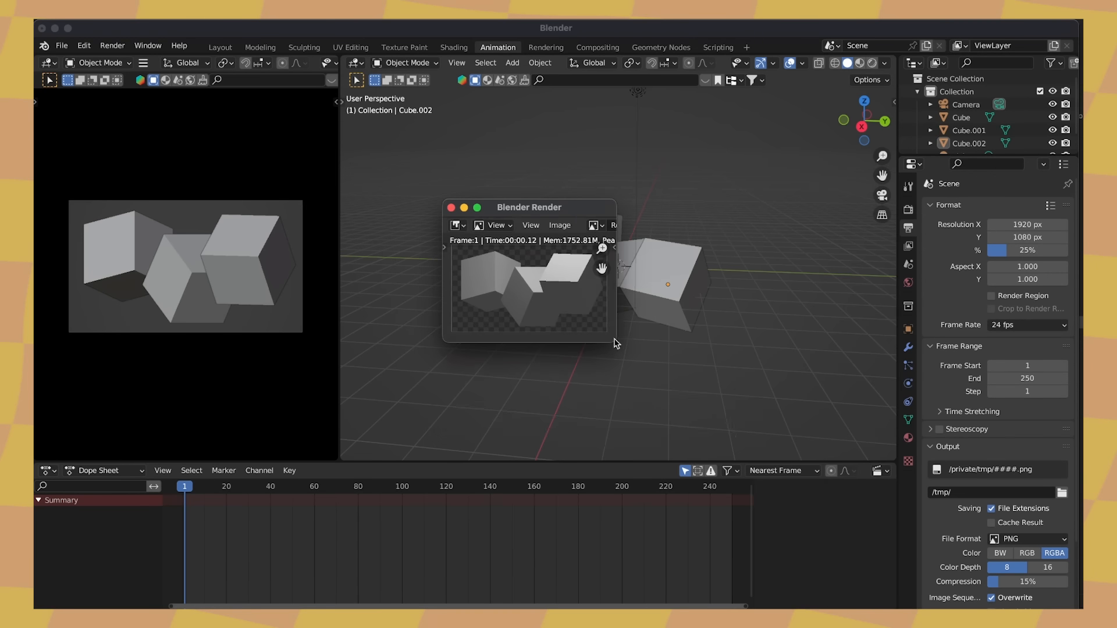
{"action": "scroll", "coordinate": [885, 367], "scroll_direction": "up", "scroll_amount": 8}
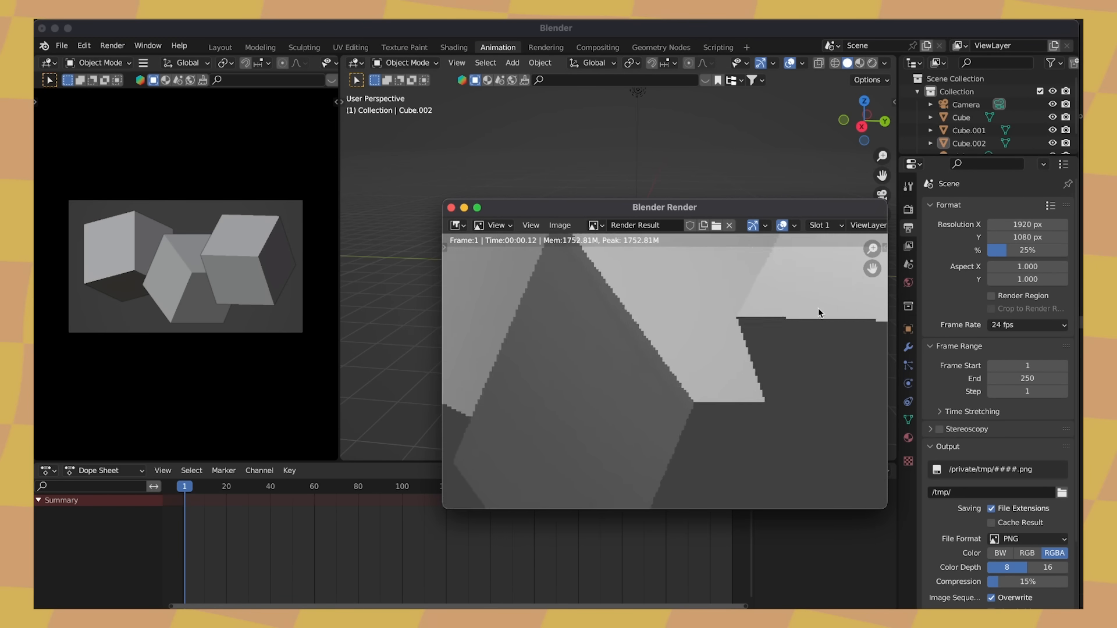